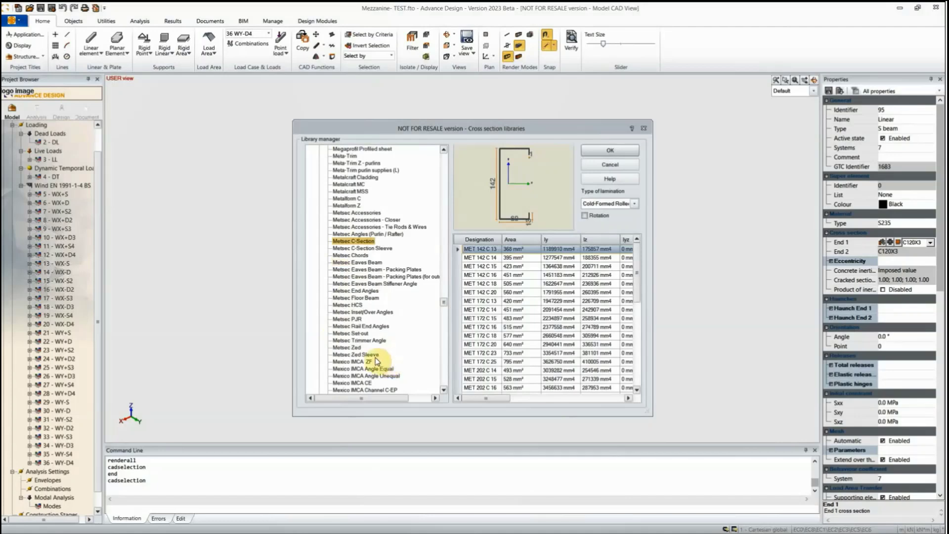
- Display the Metsec Zed profiles in the cross section library, then close the library
left_click(352, 347)
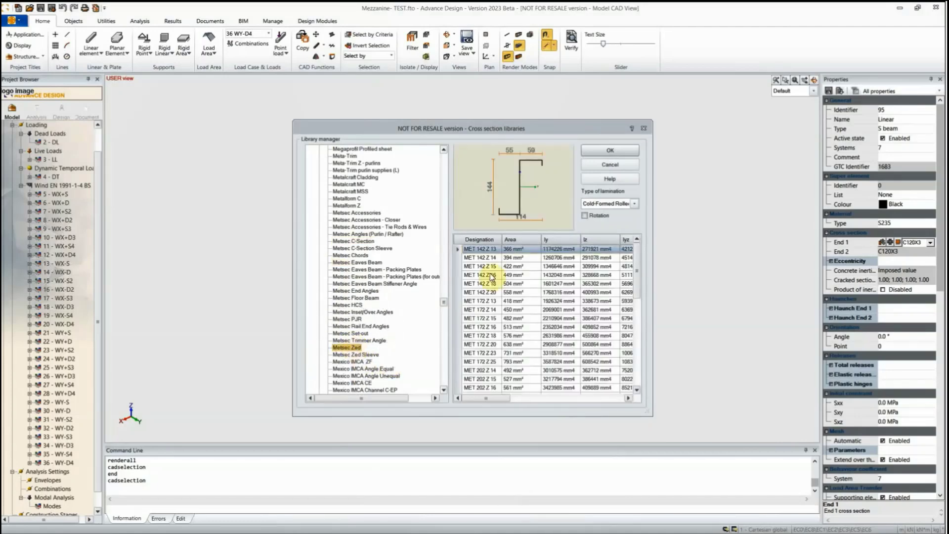
left_click(647, 129)
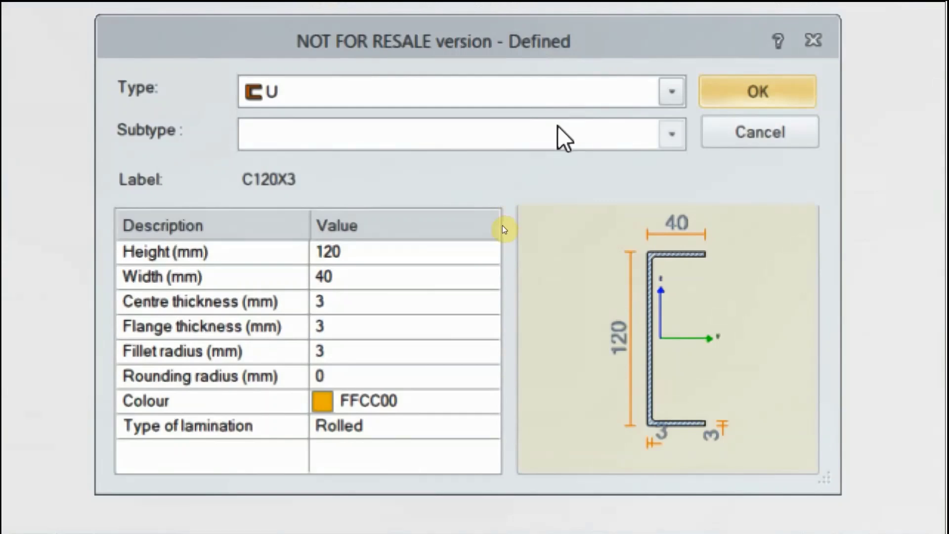
- Set the type of the user-defined cross section to Omega
left_click(557, 110)
left_click(672, 92)
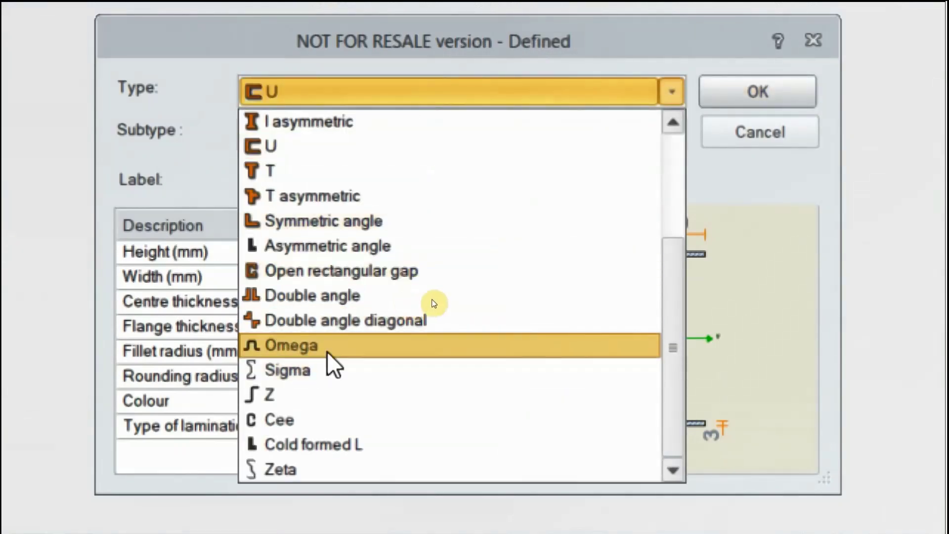
left_click(346, 346)
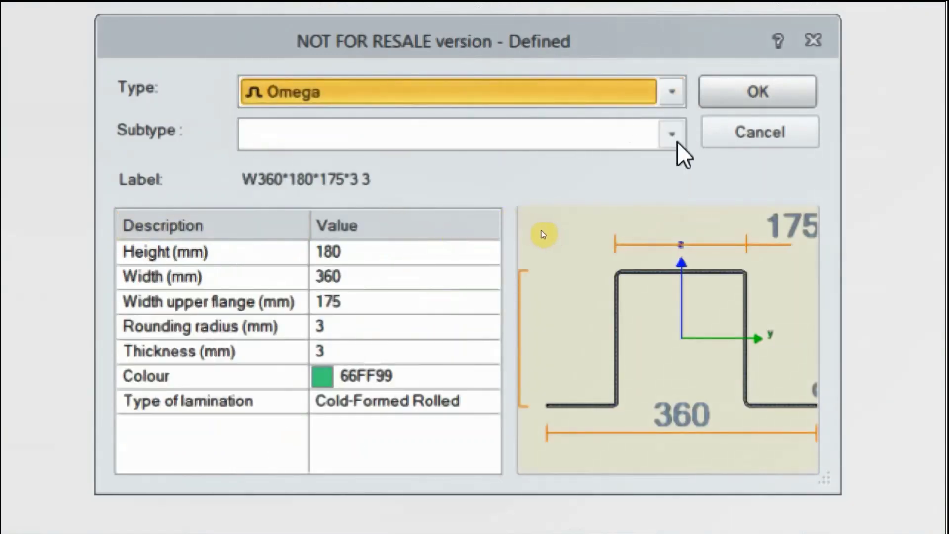
- Examine the Omega section's dimension parameters and its available types of lamination
left_click(357, 250)
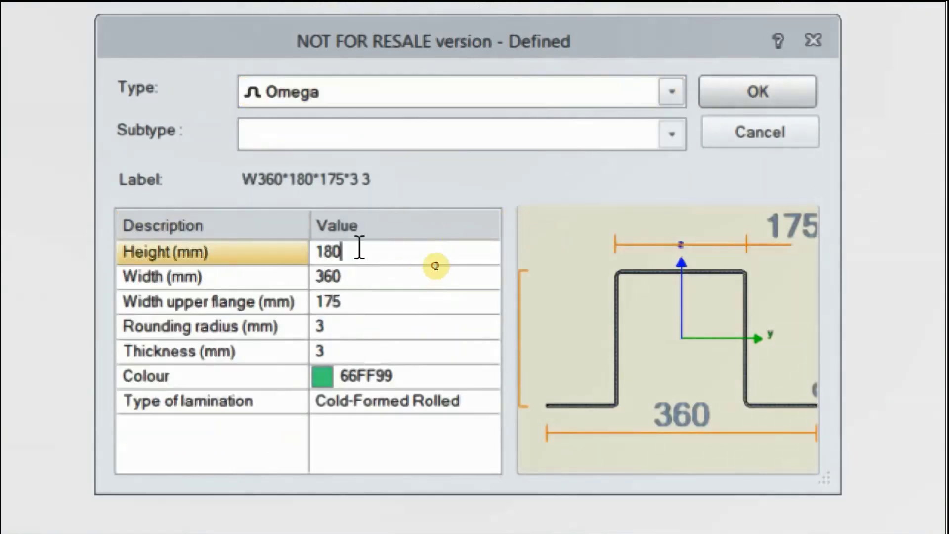
left_click(352, 272)
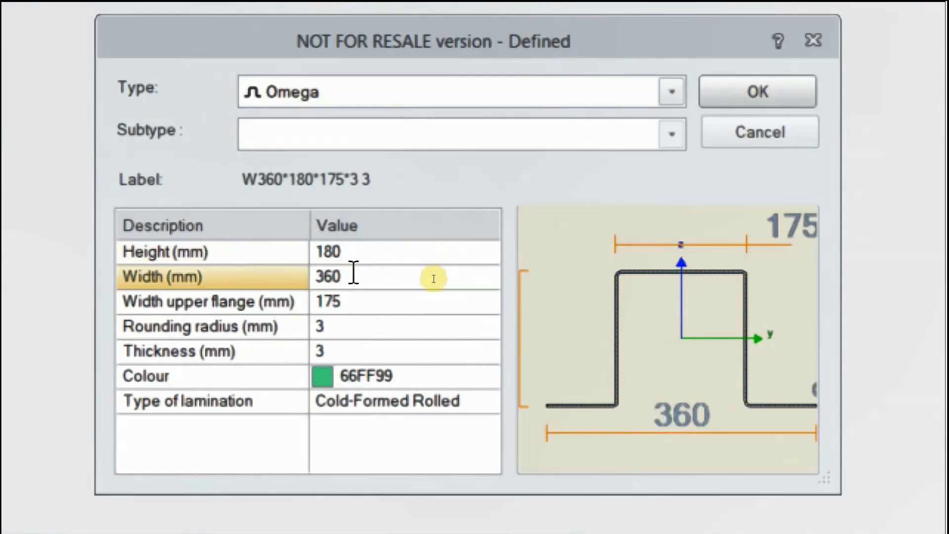
left_click(344, 302)
left_click_drag(344, 301, 324, 302)
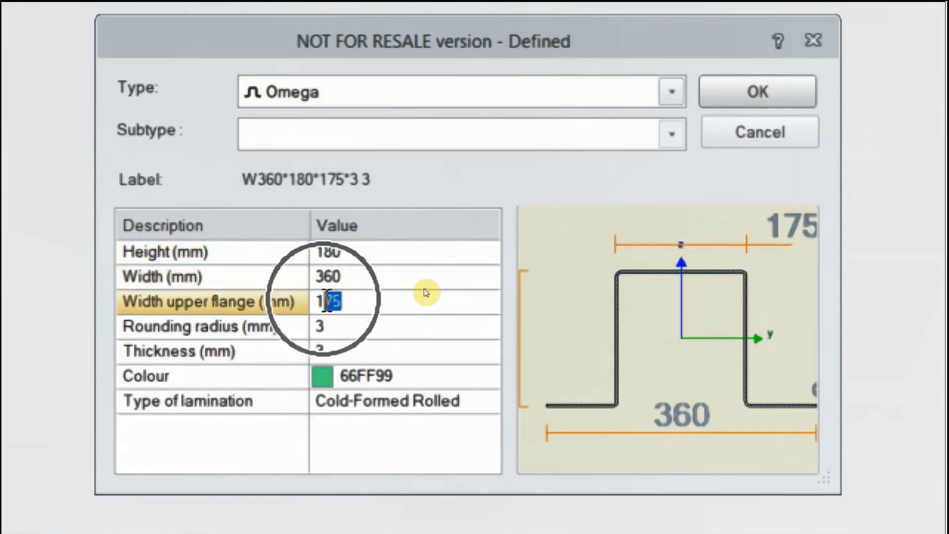
left_click(319, 328)
left_click(316, 355)
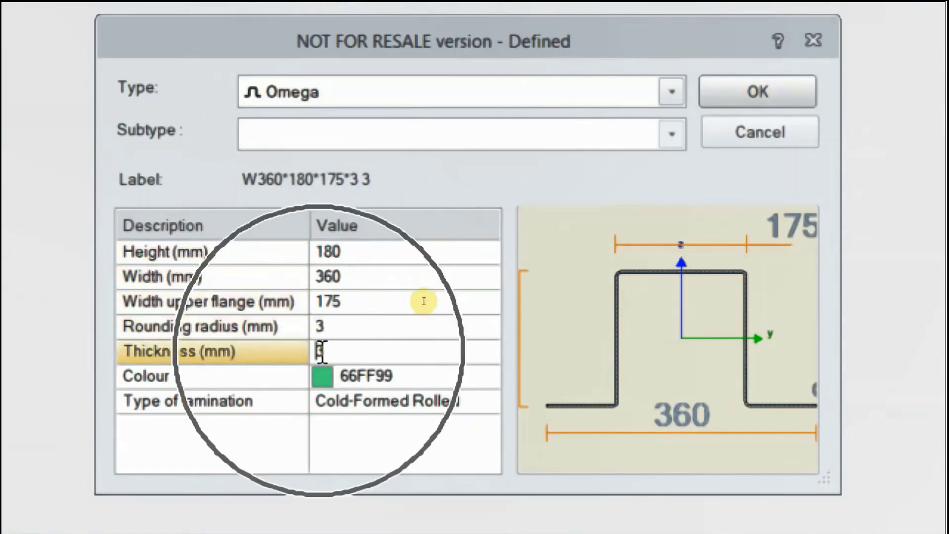
left_click(478, 412)
left_click(487, 402)
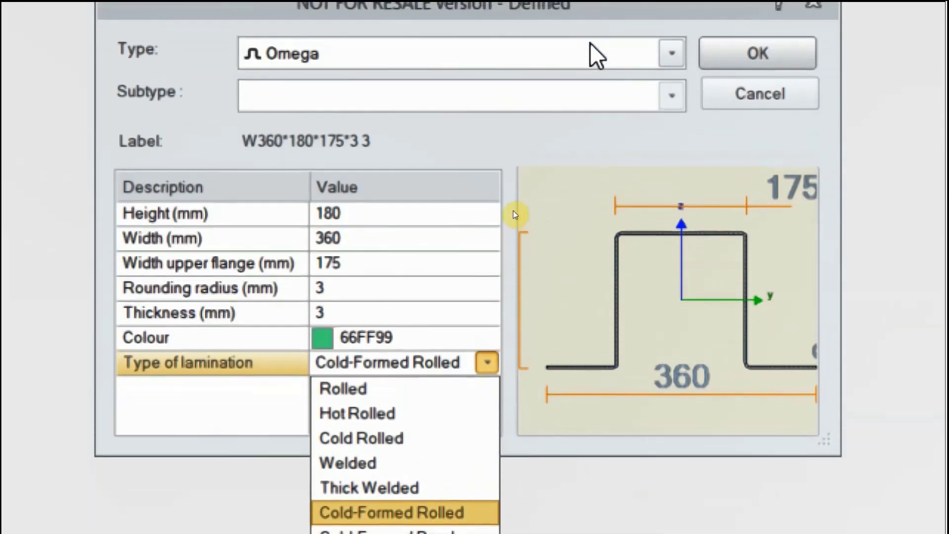
left_click(541, 217)
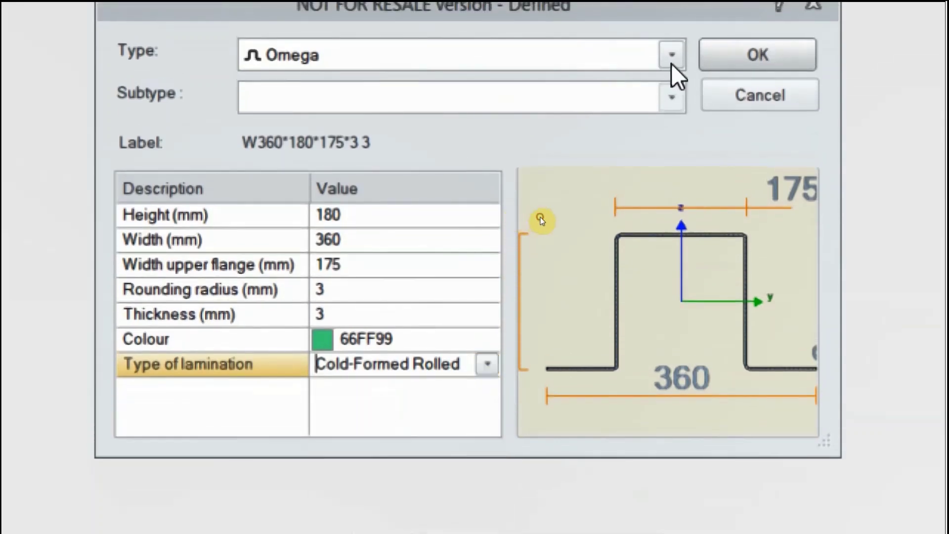
- Change the defined cross section type to Sigma and look through its subtypes
left_click(672, 55)
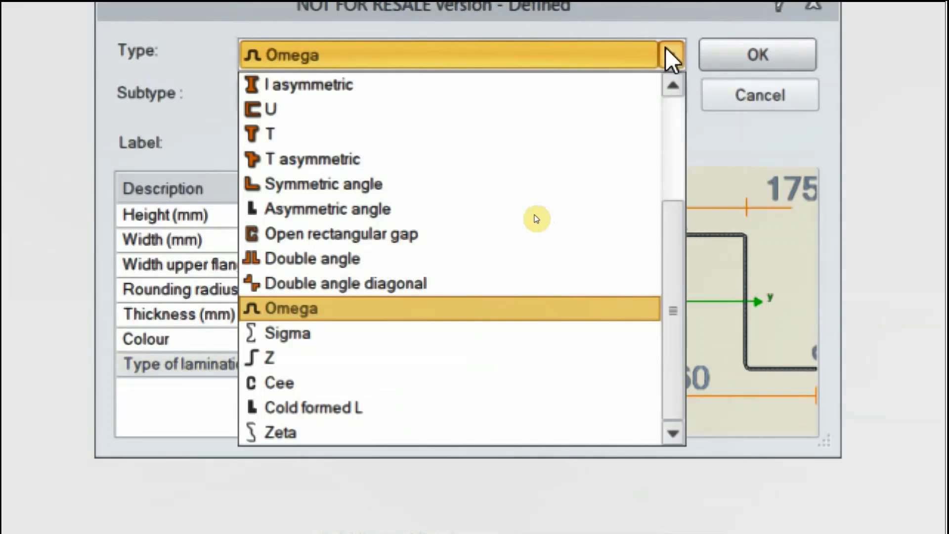
left_click(337, 326)
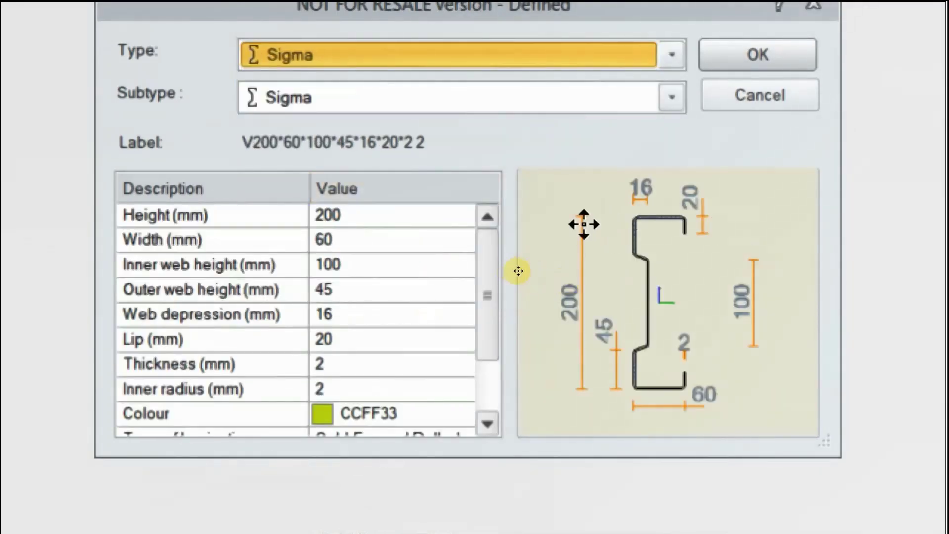
left_click(672, 98)
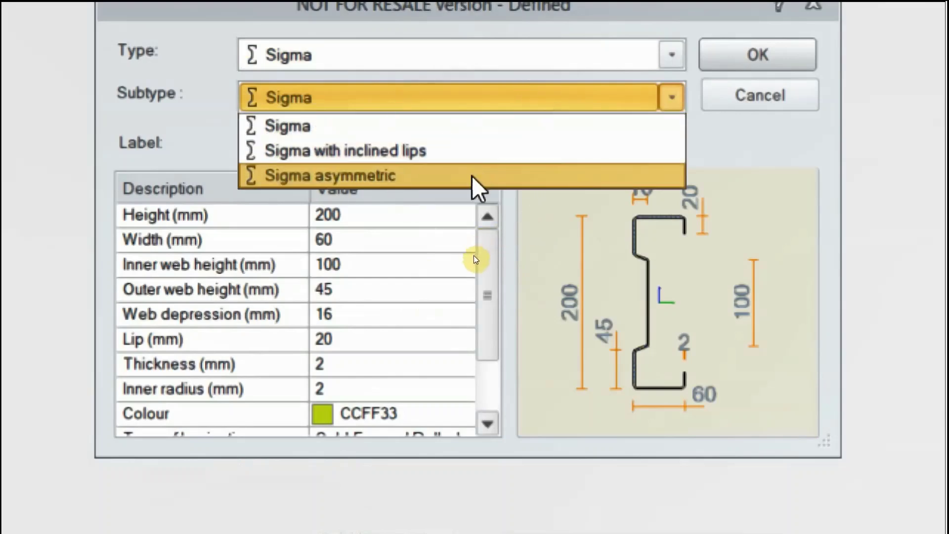
left_click(472, 177)
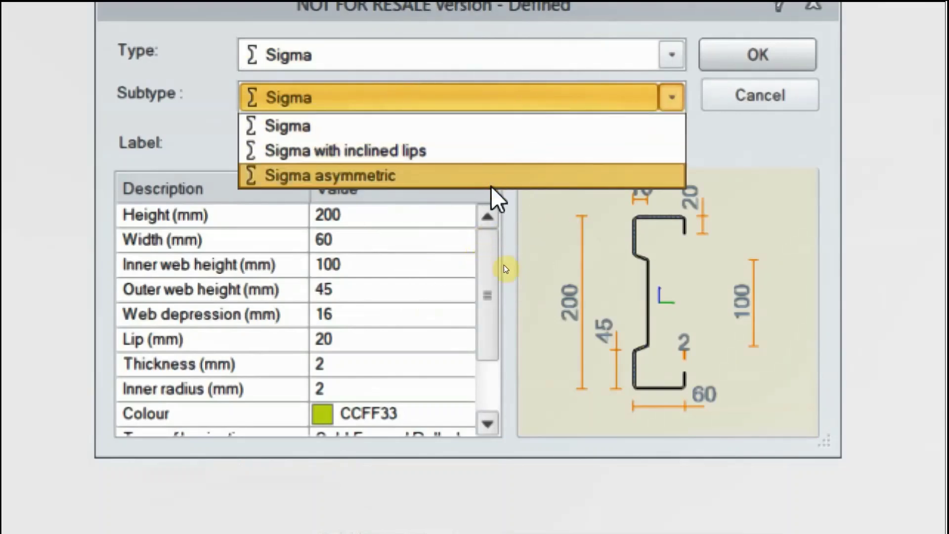
left_click(590, 246)
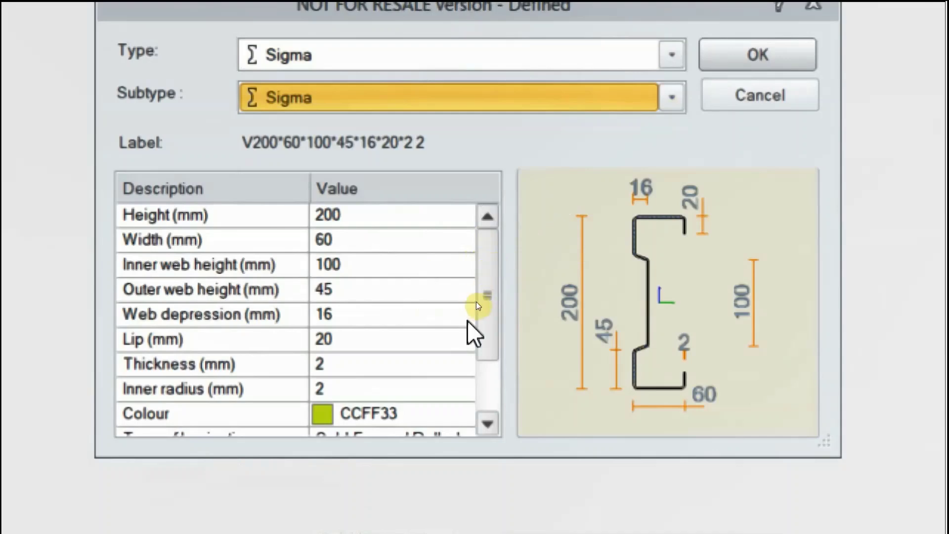
- Examine the Sigma section's parameters, including height, width, inner and outer web height, web depression and lip
left_click_drag(483, 300, 481, 269)
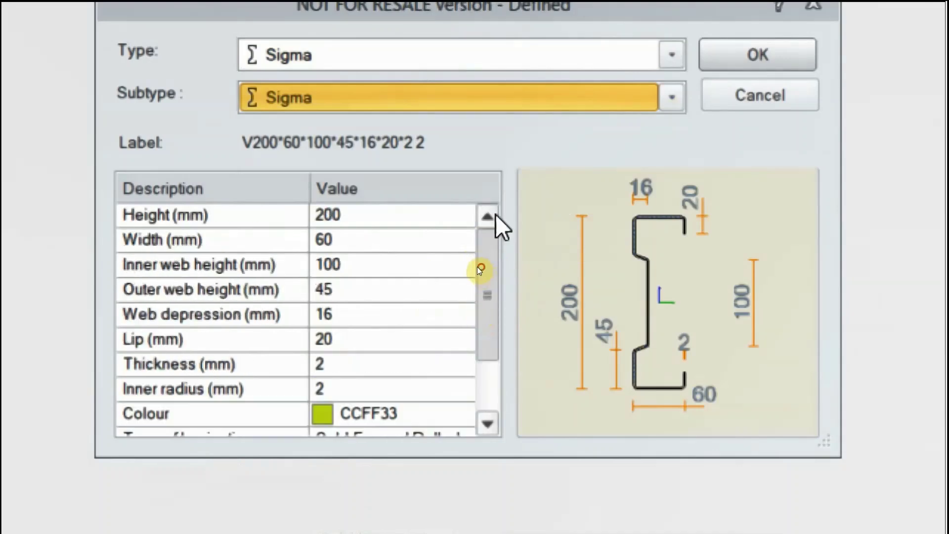
left_click(325, 218)
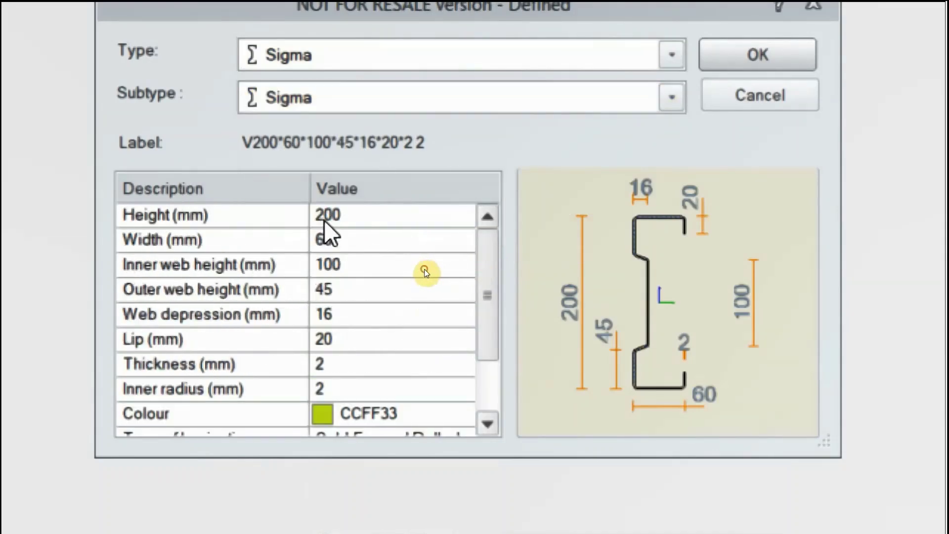
left_click(327, 241)
left_click(333, 265)
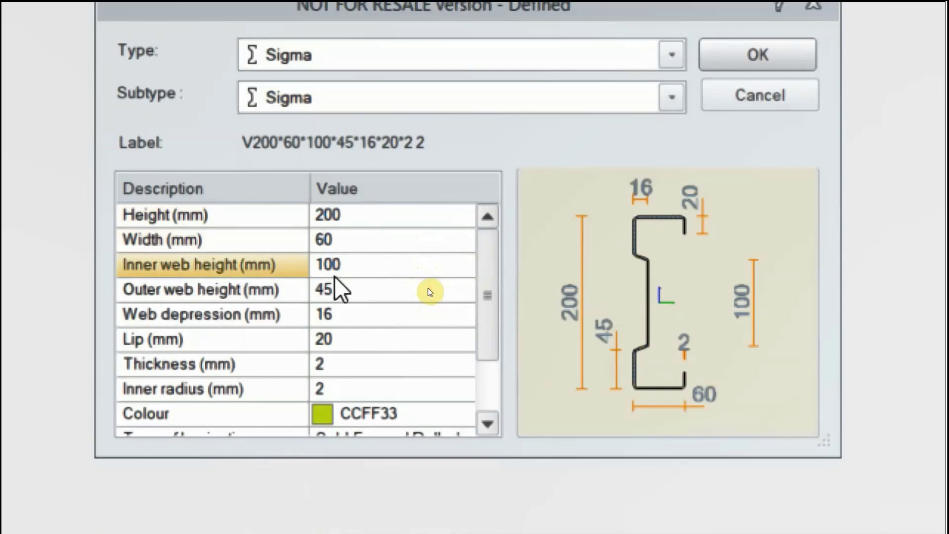
left_click(427, 295)
left_click(428, 315)
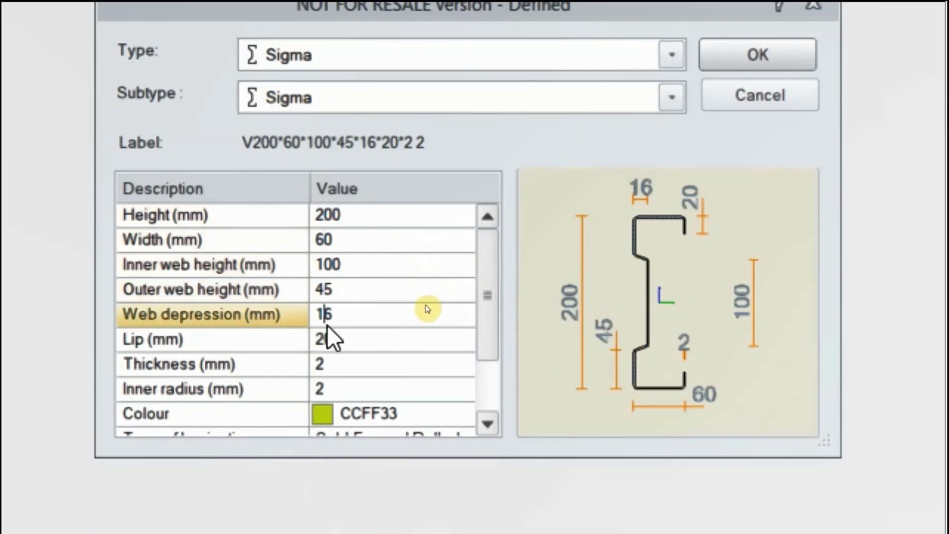
left_click(325, 339)
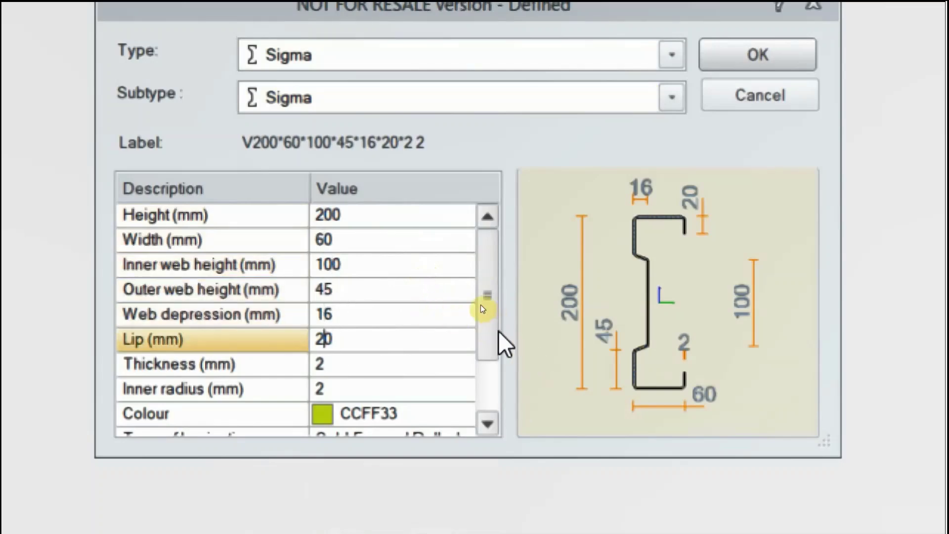
- Change the section type to Z and preview the Zed with inclined lips and Zed subtypes
left_click(487, 56)
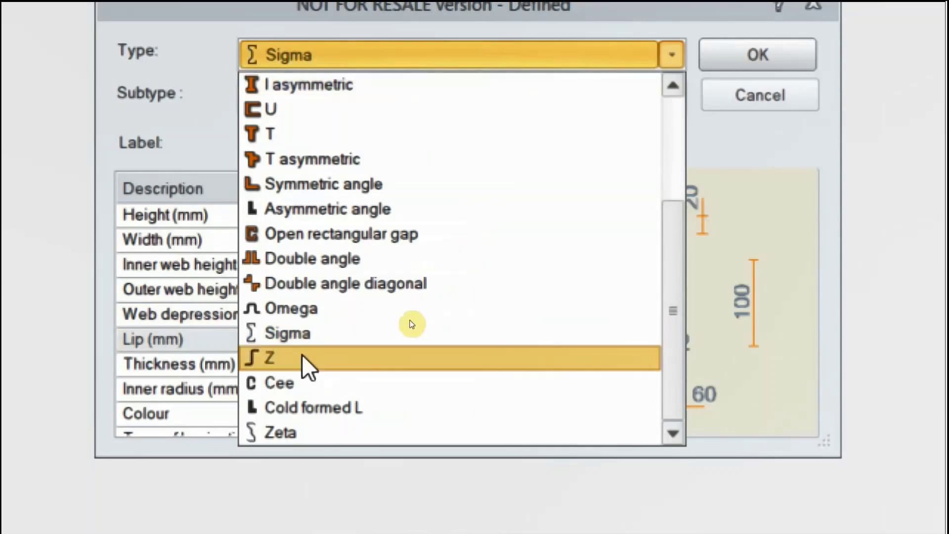
left_click(274, 358)
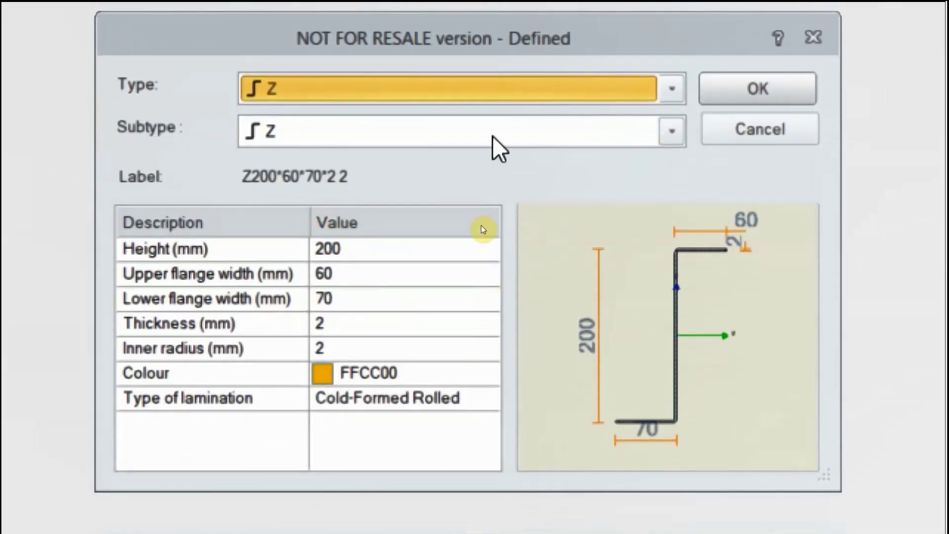
left_click(482, 288)
left_click(493, 129)
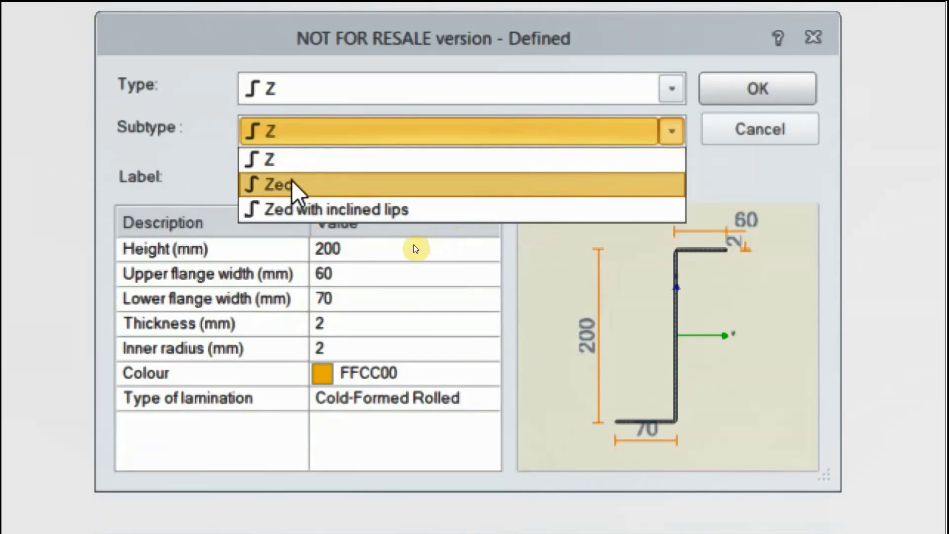
left_click(350, 208)
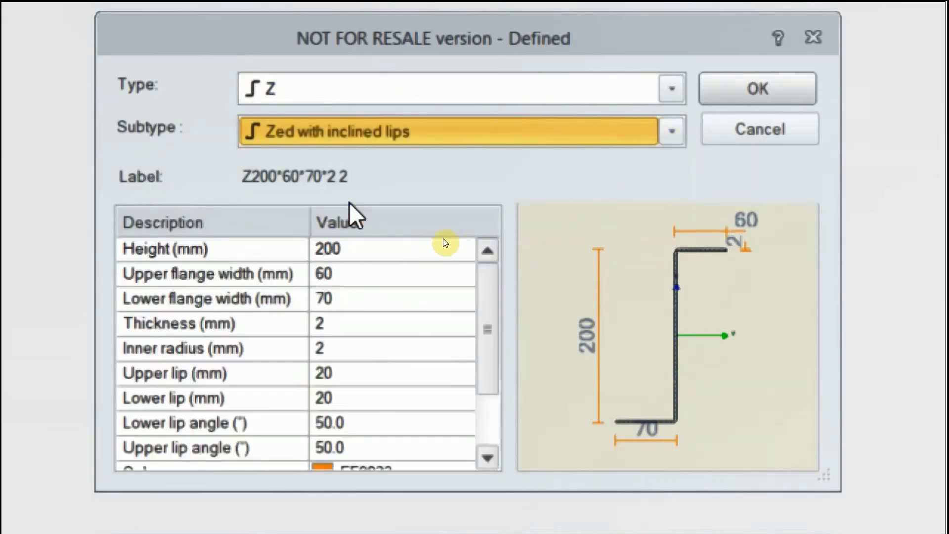
left_click(672, 131)
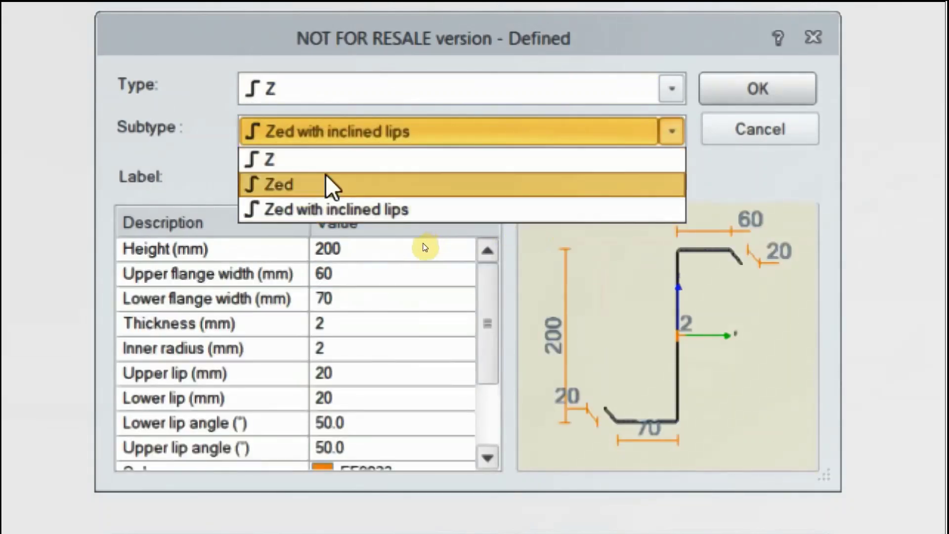
left_click(315, 185)
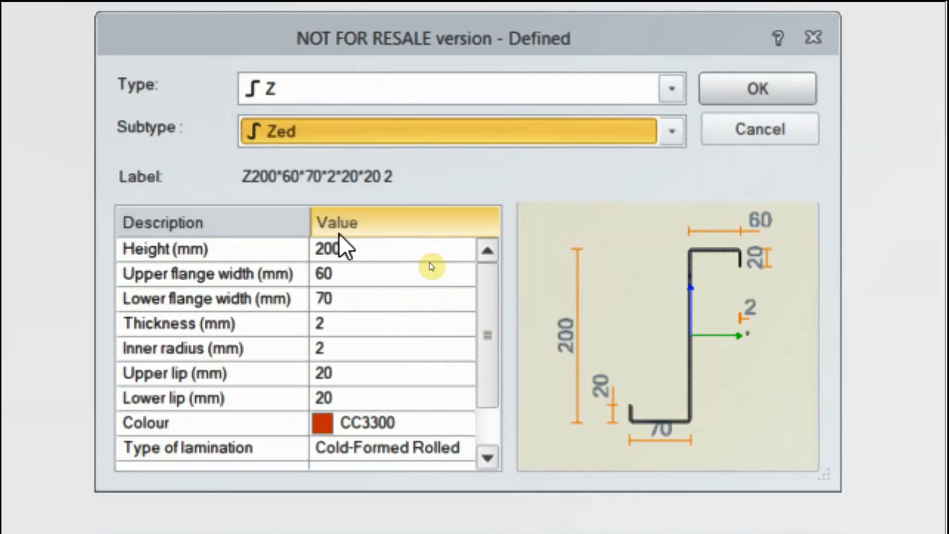
- Change the section type to Cee and preview the Cee asymmetric, Cold formed C and C asymmetric subtypes
left_click(402, 99)
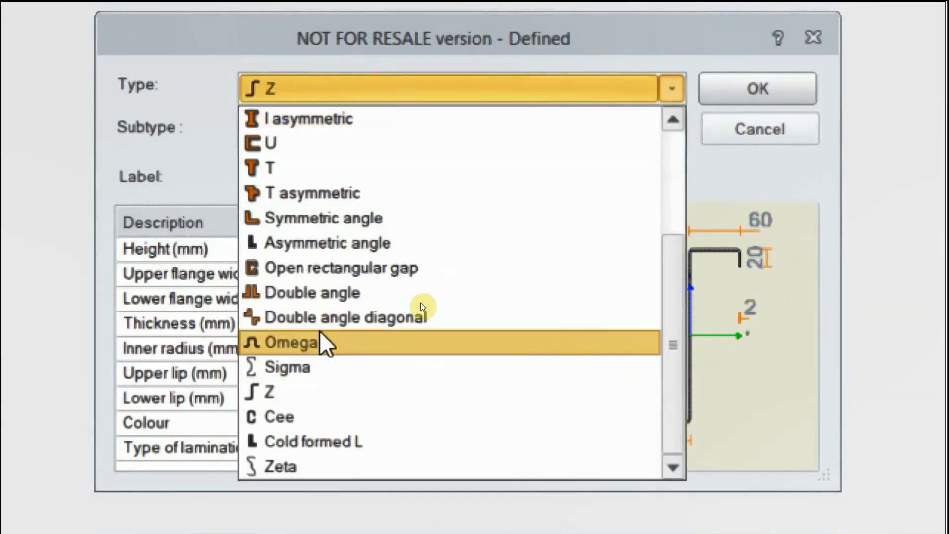
left_click(293, 417)
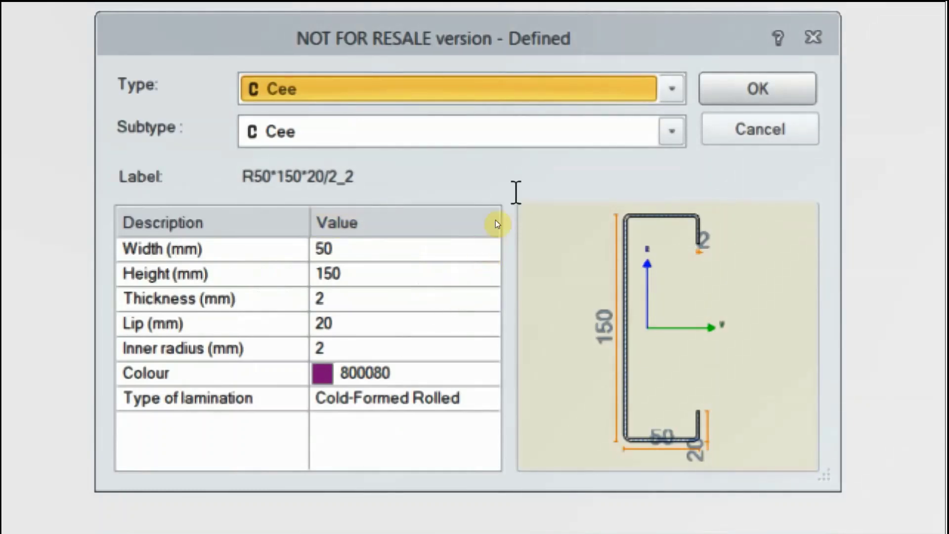
left_click(524, 131)
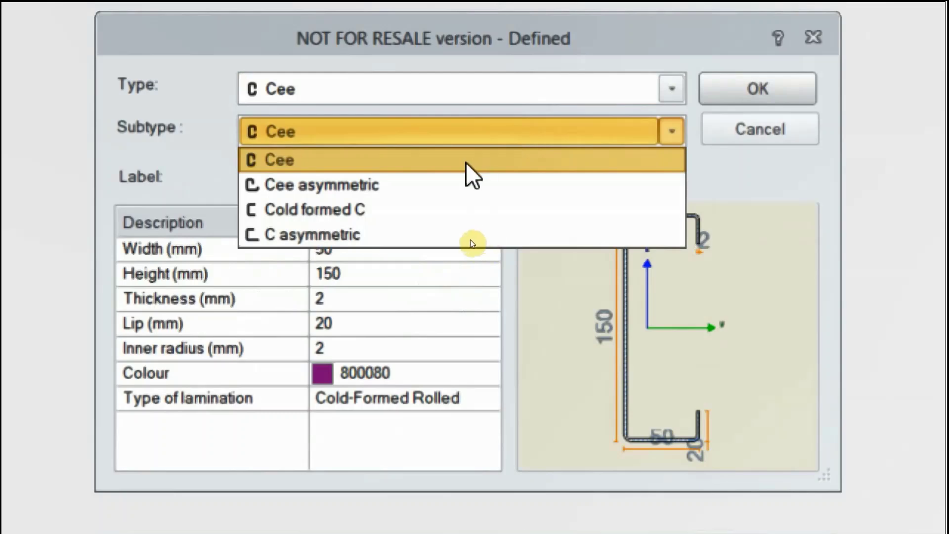
left_click(451, 184)
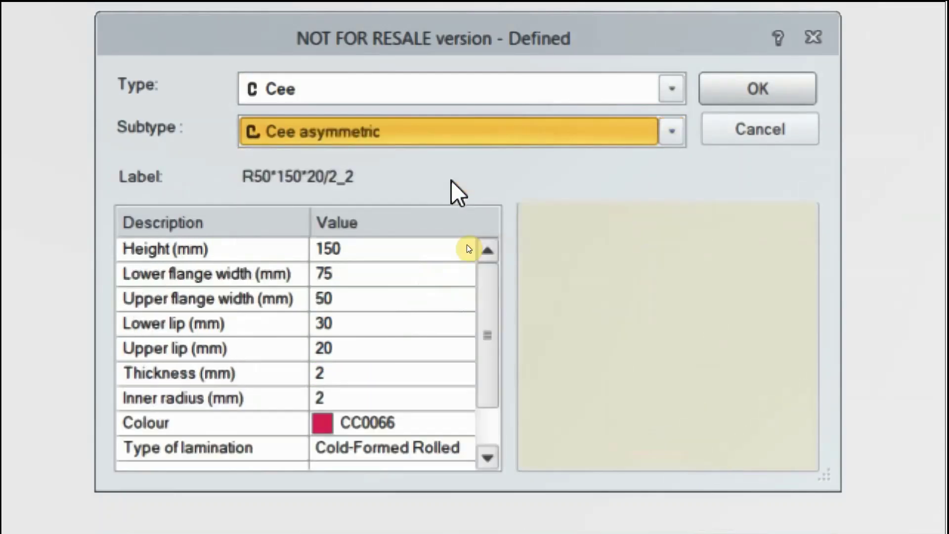
left_click(470, 131)
left_click(344, 200)
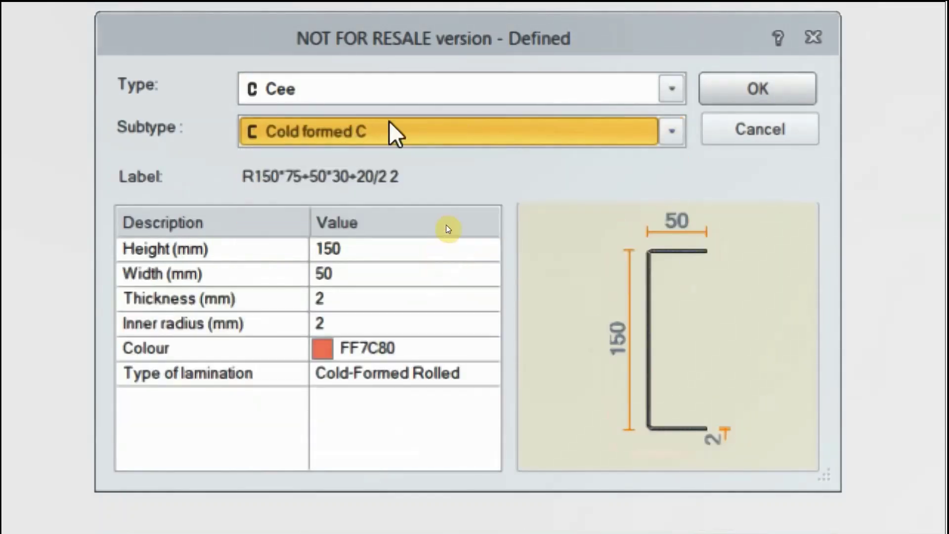
left_click(385, 131)
left_click(355, 227)
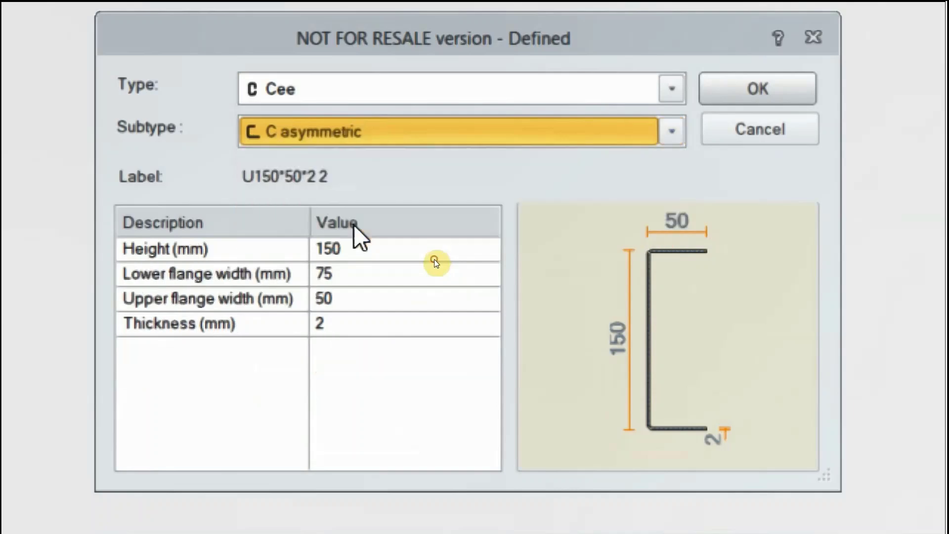
- Preview the Cold formed L section type and change the type to Zeta
left_click(389, 99)
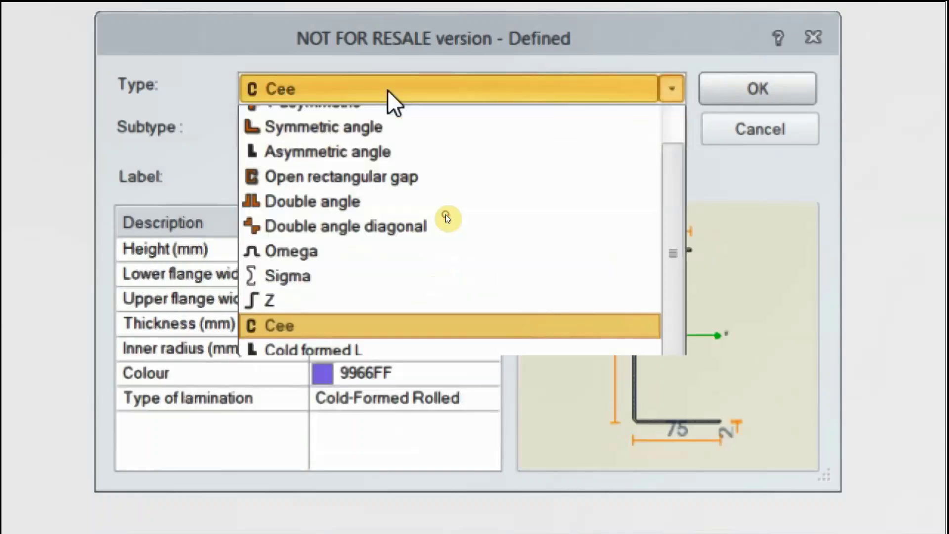
left_click(332, 441)
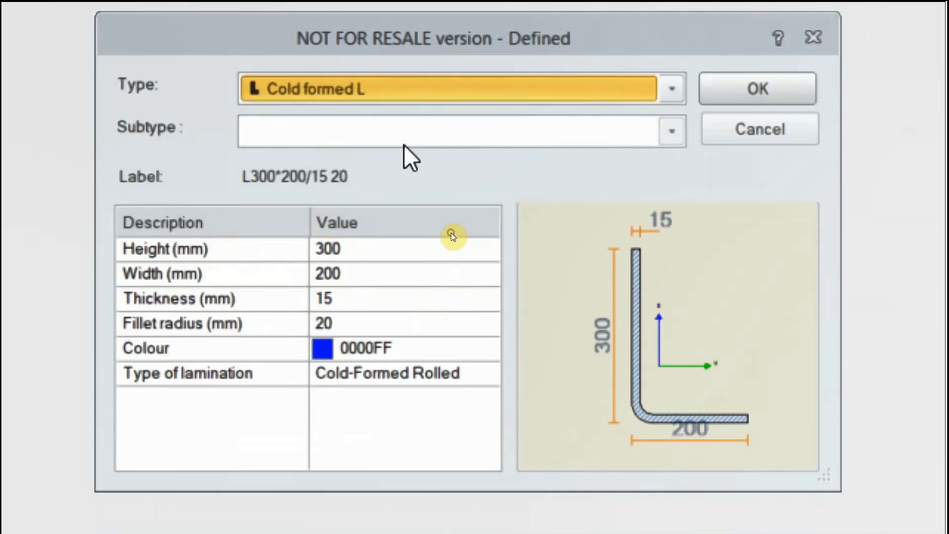
left_click(442, 94)
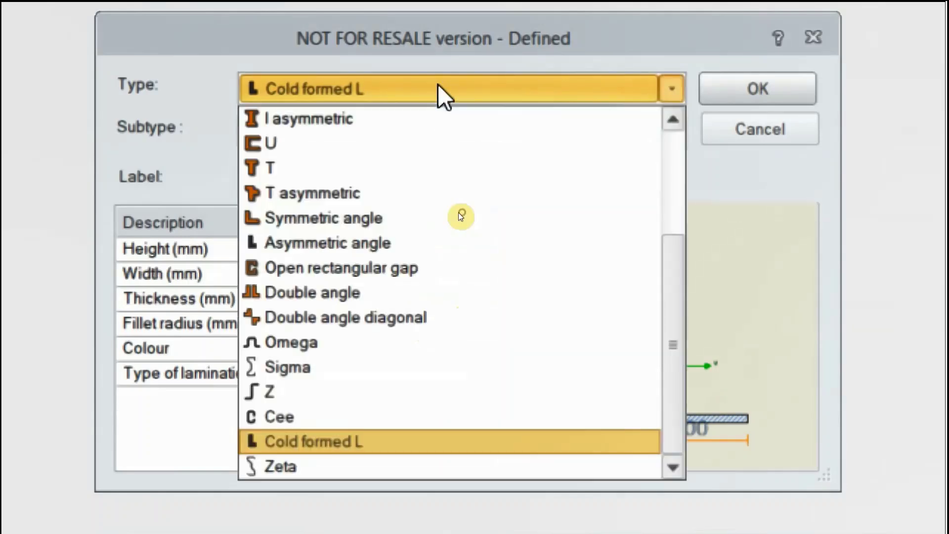
left_click(345, 473)
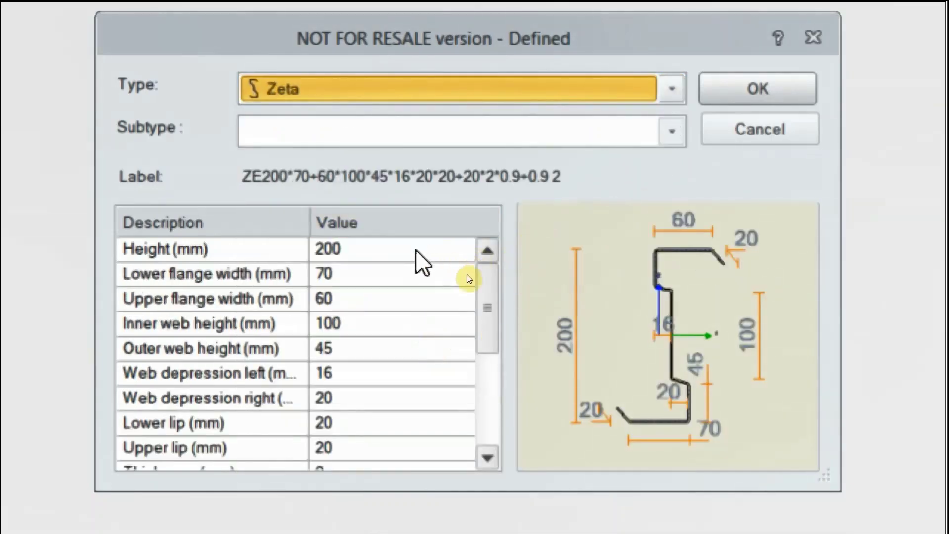
- Examine the Zeta section's parameters, including height, lower flange width, inner web height, web depressions, lips and lip angles
left_click(375, 252)
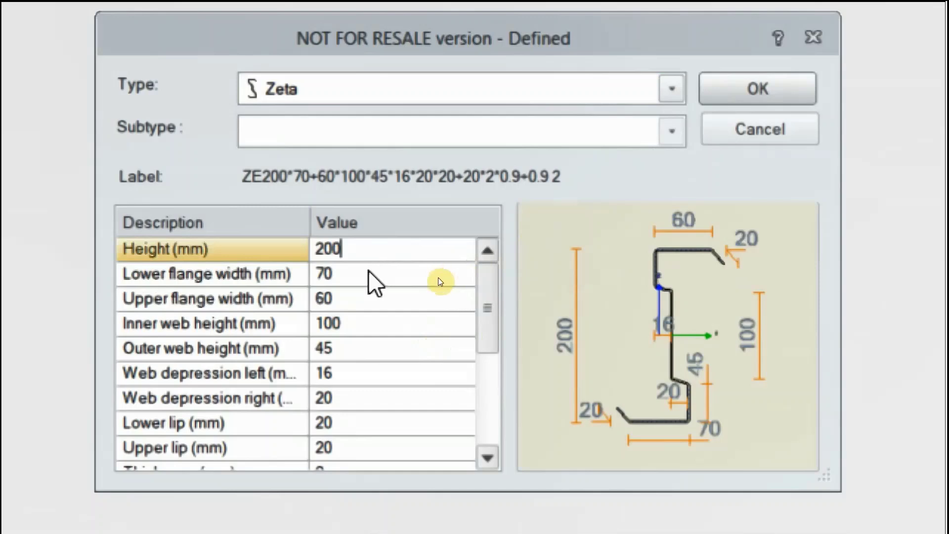
left_click(368, 273)
left_click(364, 324)
left_click(358, 370)
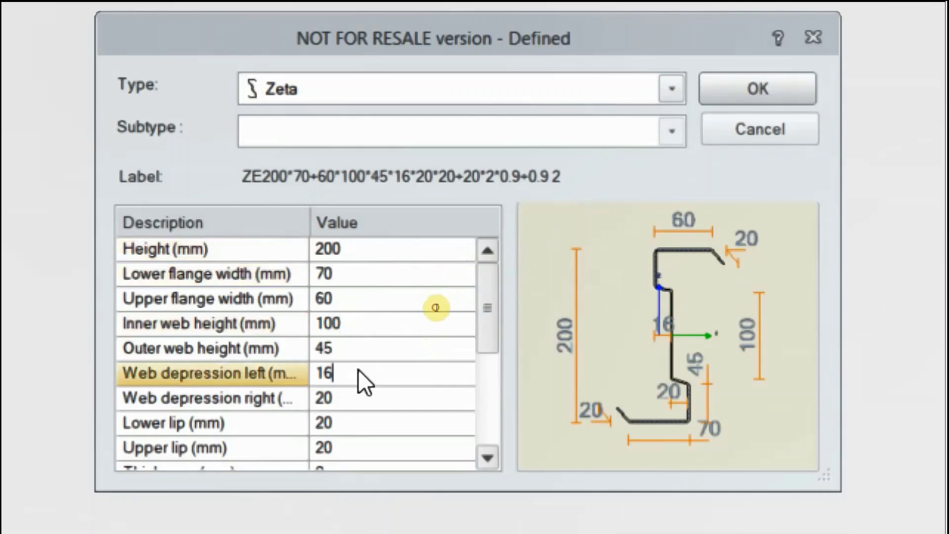
left_click_drag(491, 302, 496, 401)
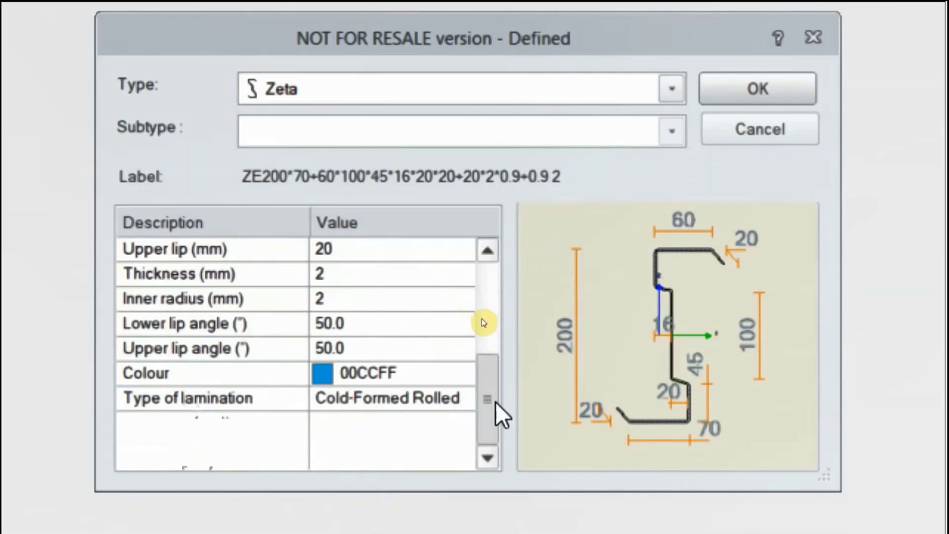
left_click(366, 324)
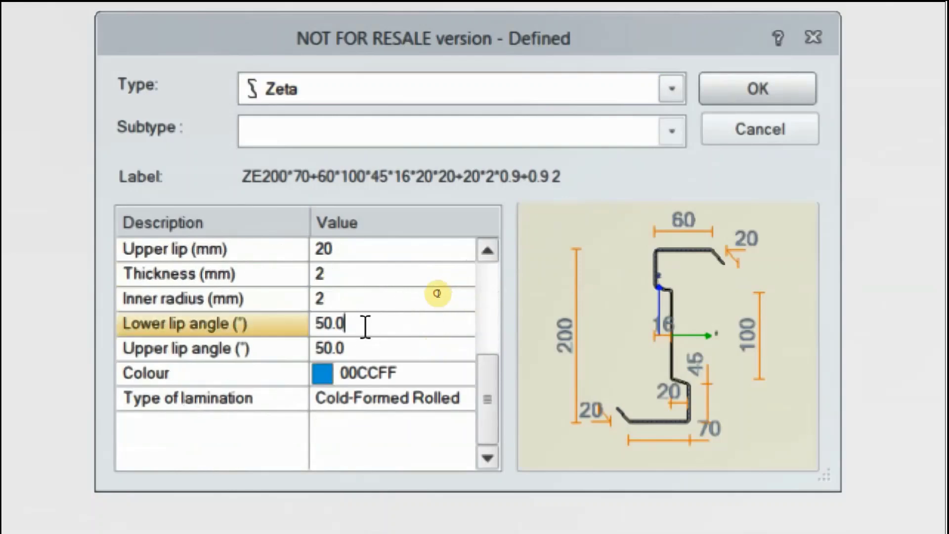
left_click(384, 348)
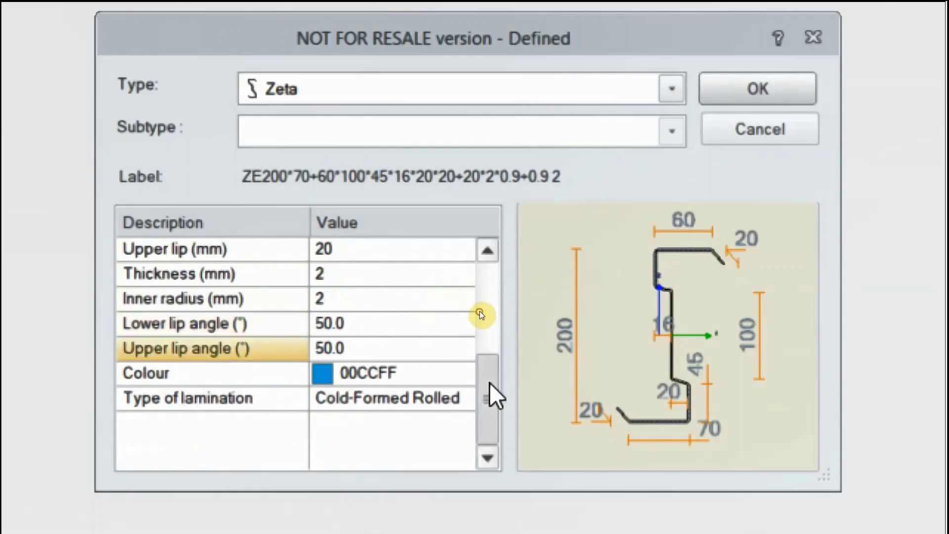
left_click_drag(489, 393, 492, 337)
left_click(352, 299)
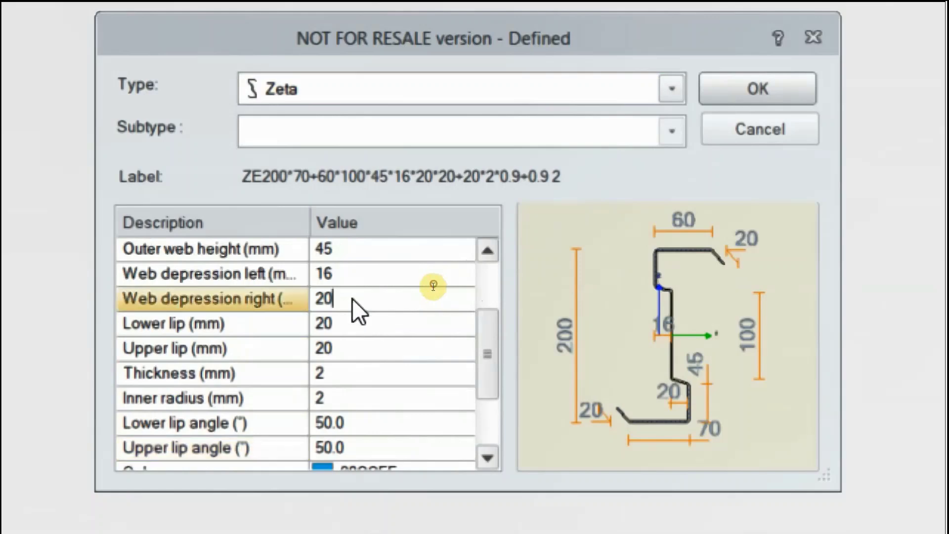
left_click(341, 321)
left_click(353, 352)
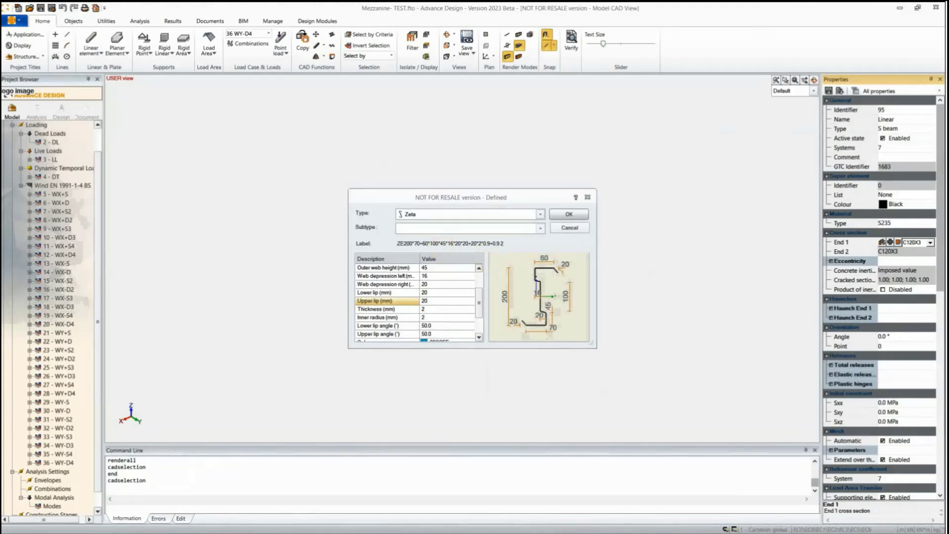
key("Return")
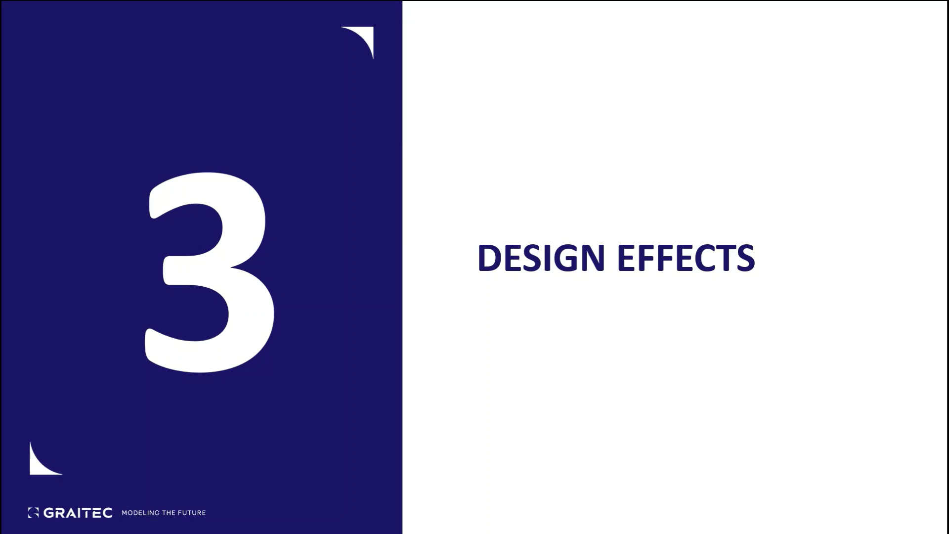
key("Right")
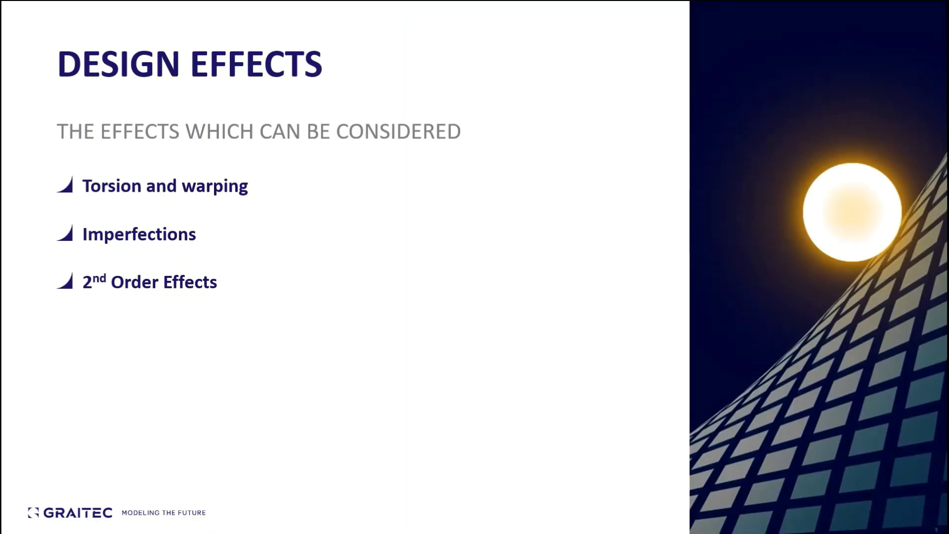
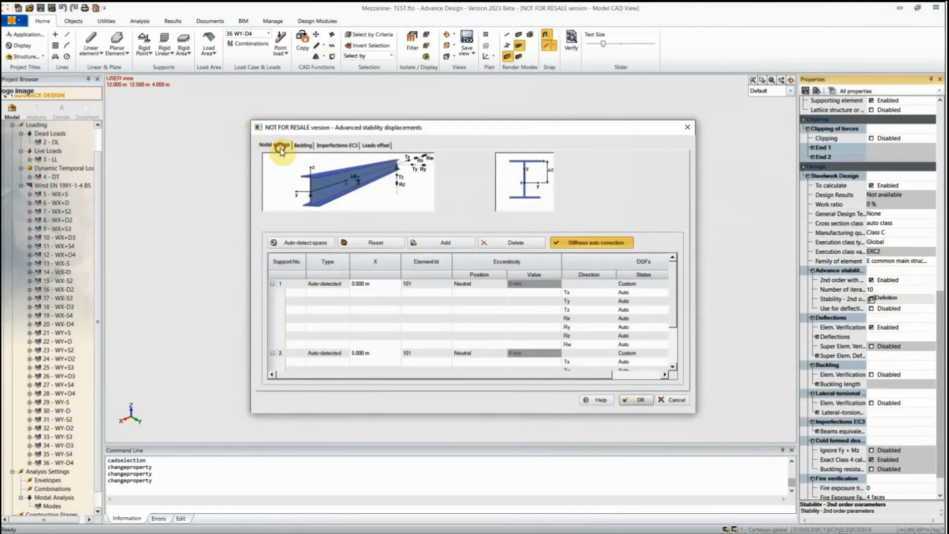
- Open the element's 2nd order stability definition and go to the X position of the first nodal spring support
key("Escape")
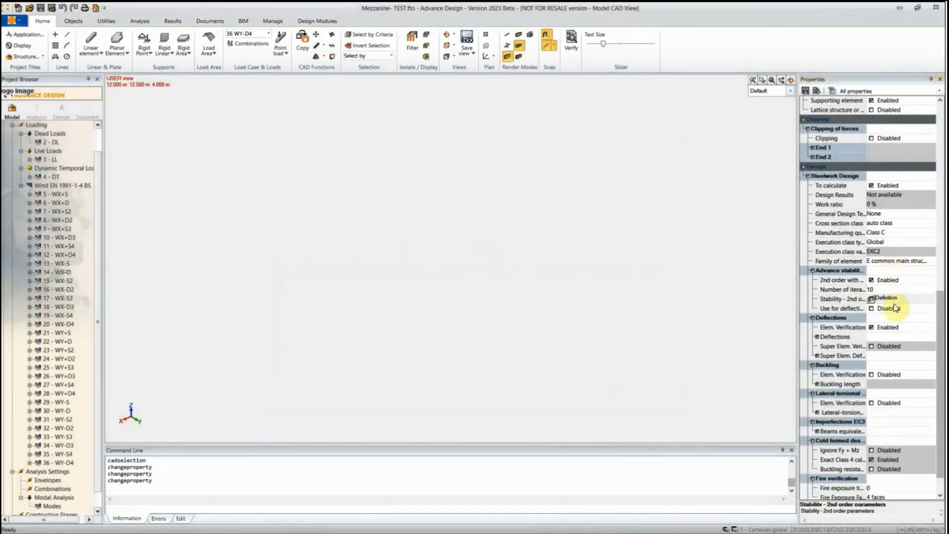
left_click(872, 298)
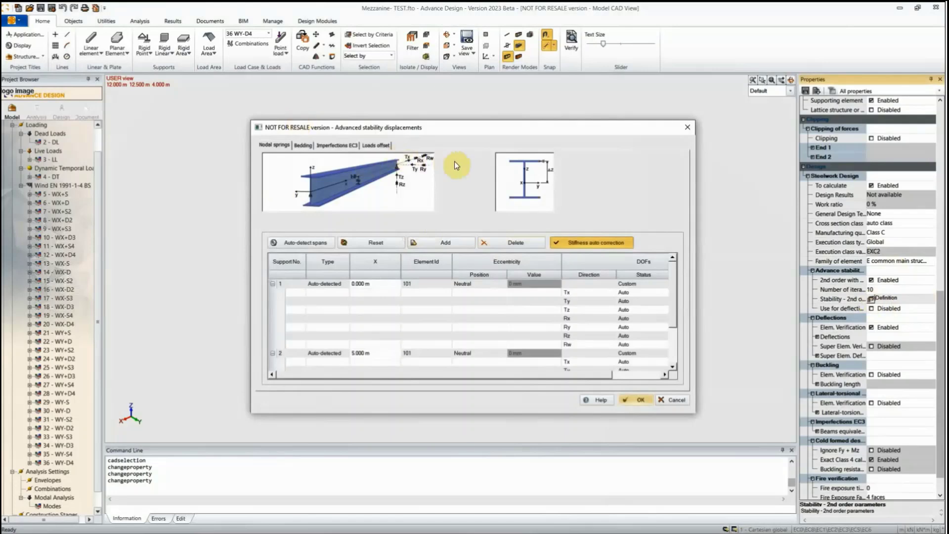
key("Escape")
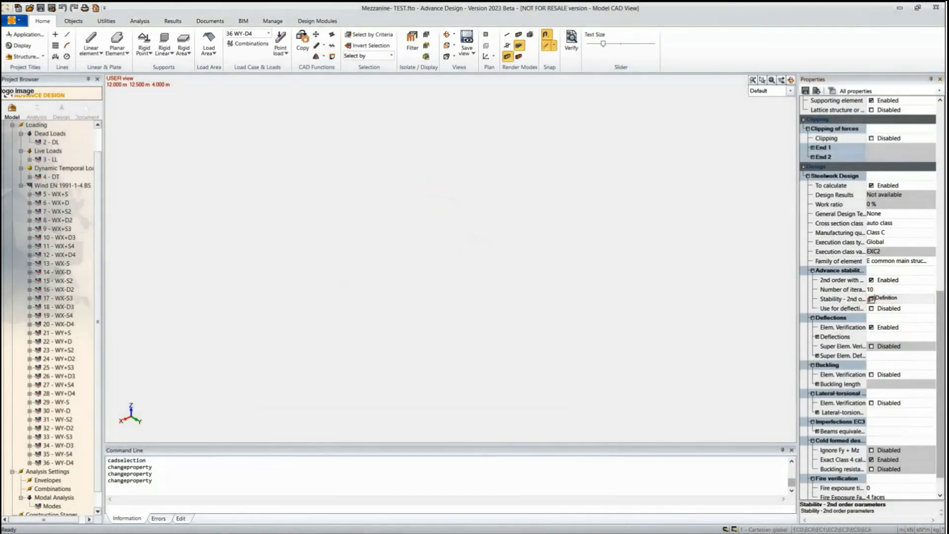
left_click(872, 299)
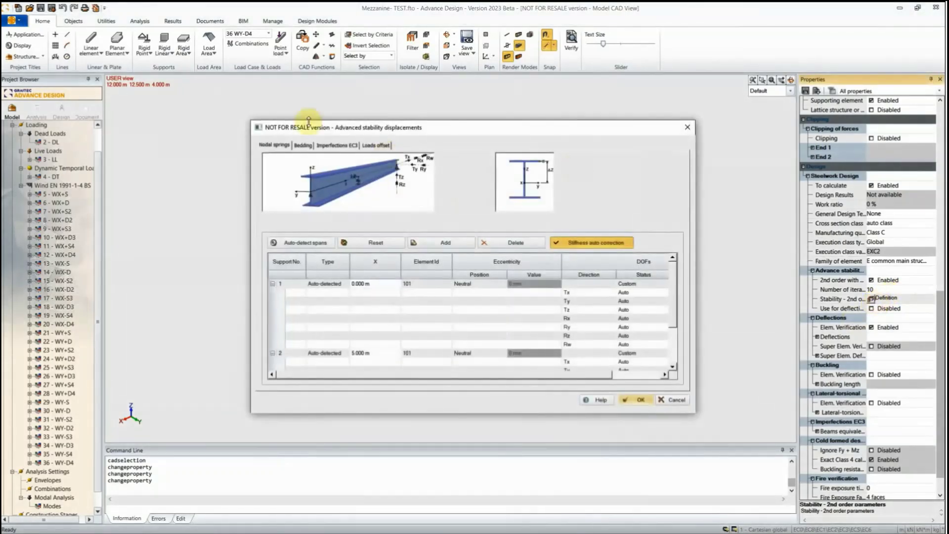
left_click(272, 146)
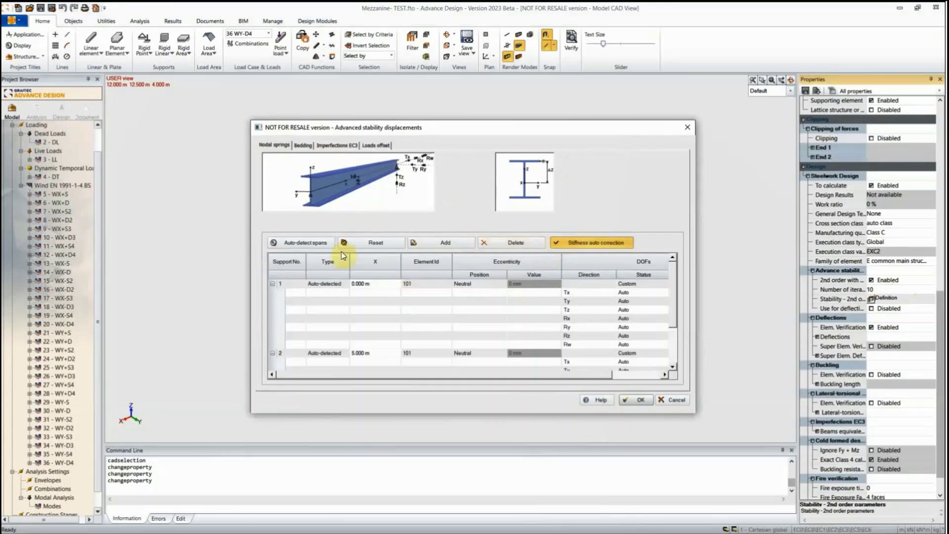
left_click(360, 283)
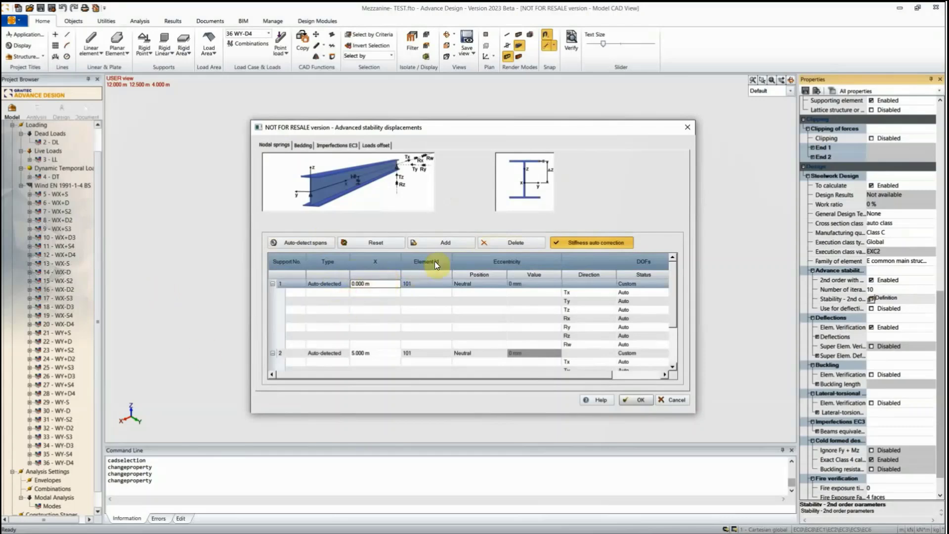
- Add a user-defined nodal spring support and set its X position to 2.25 m
left_click(436, 242)
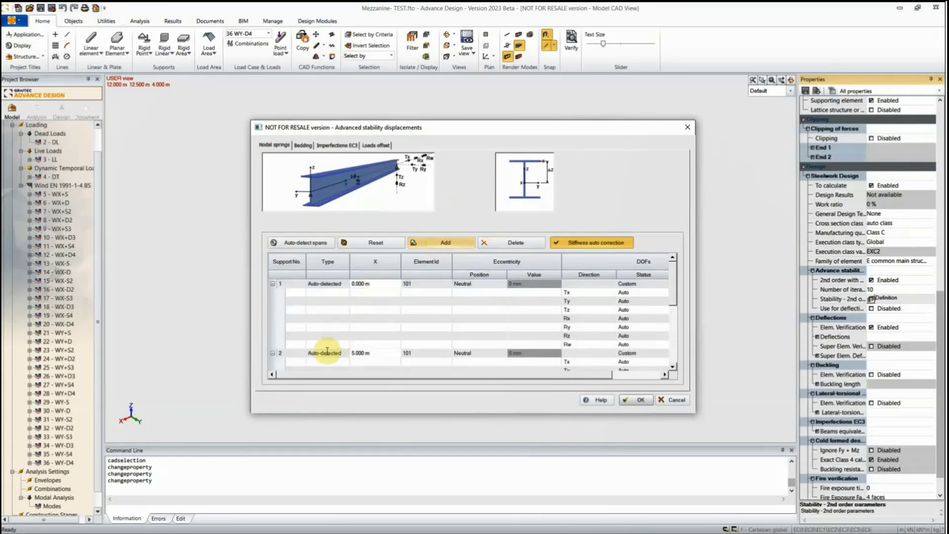
scroll(327, 352, "down", 5)
left_click(371, 305)
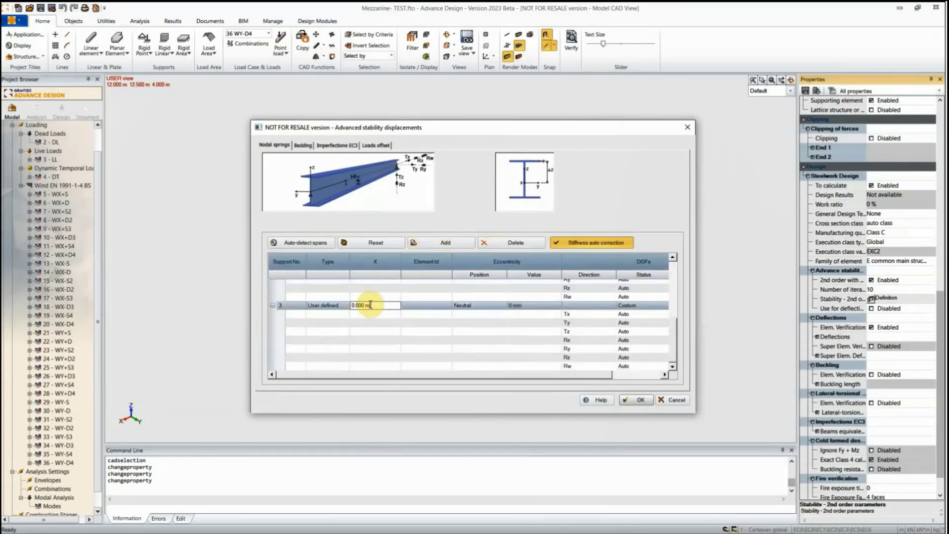
left_click_drag(365, 305, 337, 305)
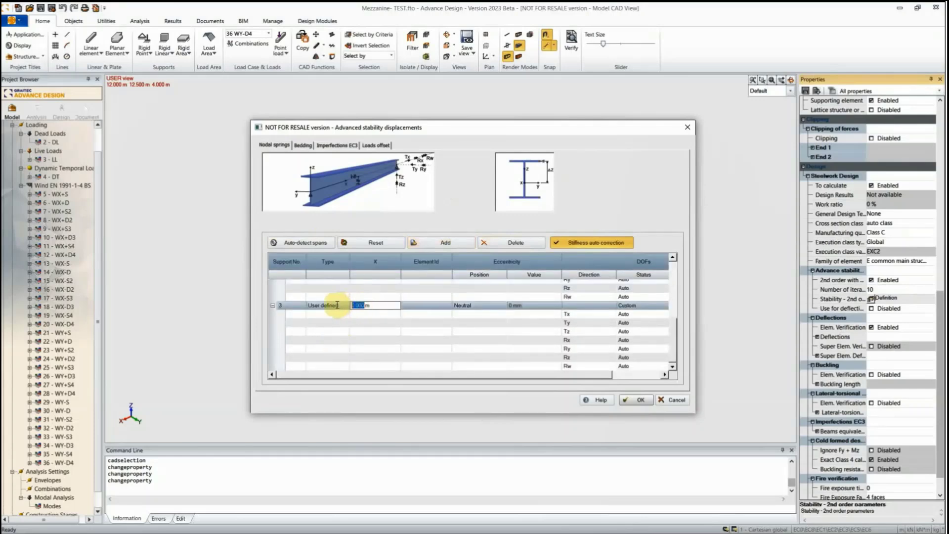
type("2.25")
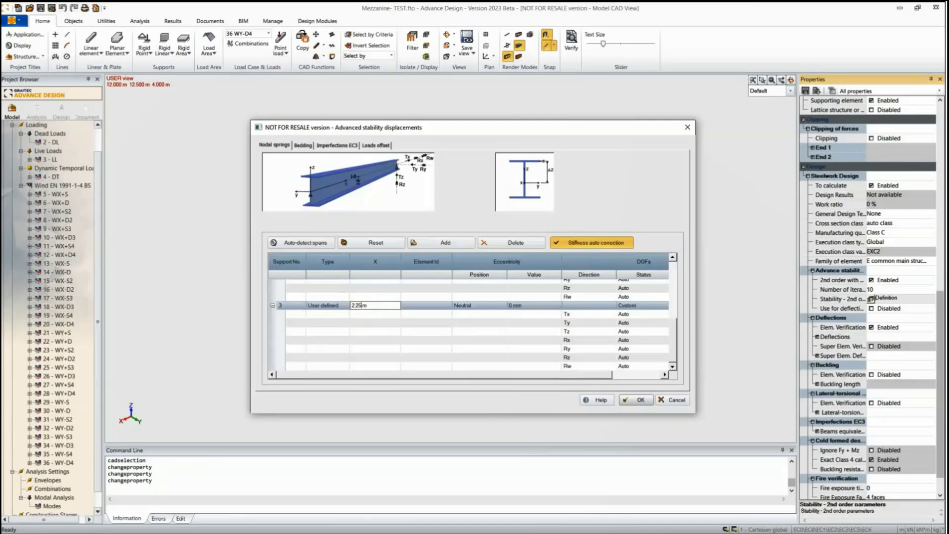
left_click(457, 307)
left_click(465, 308)
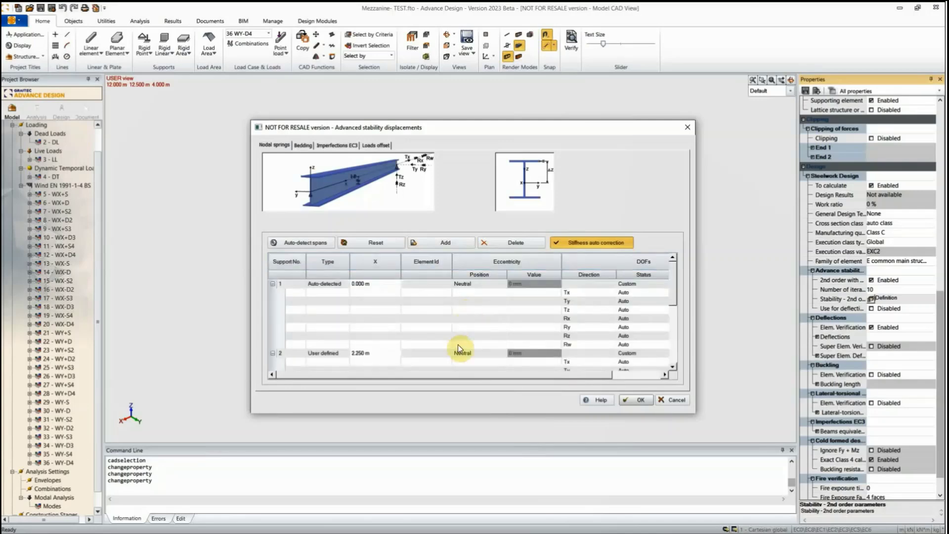
- Look through the eccentricity position options and the eccentricity value of the user-defined support
left_click(468, 351)
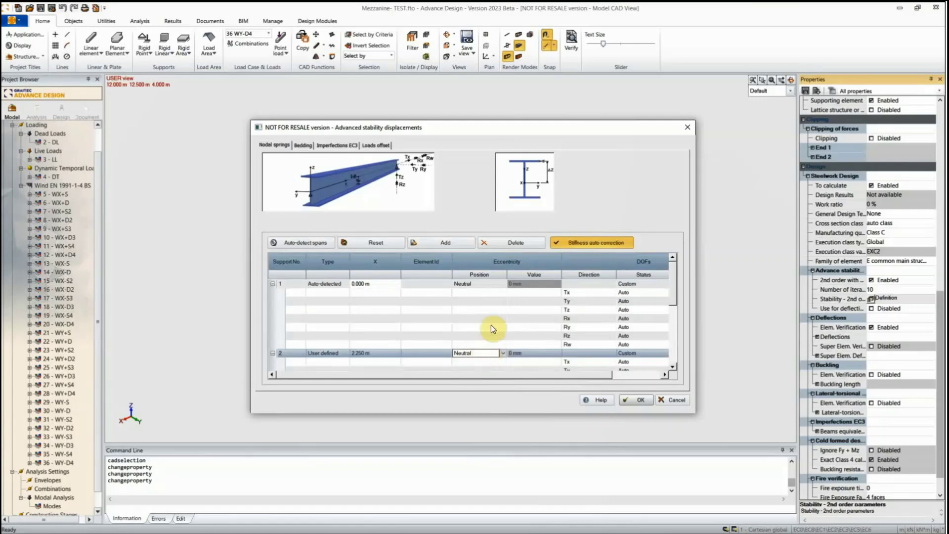
left_click(504, 354)
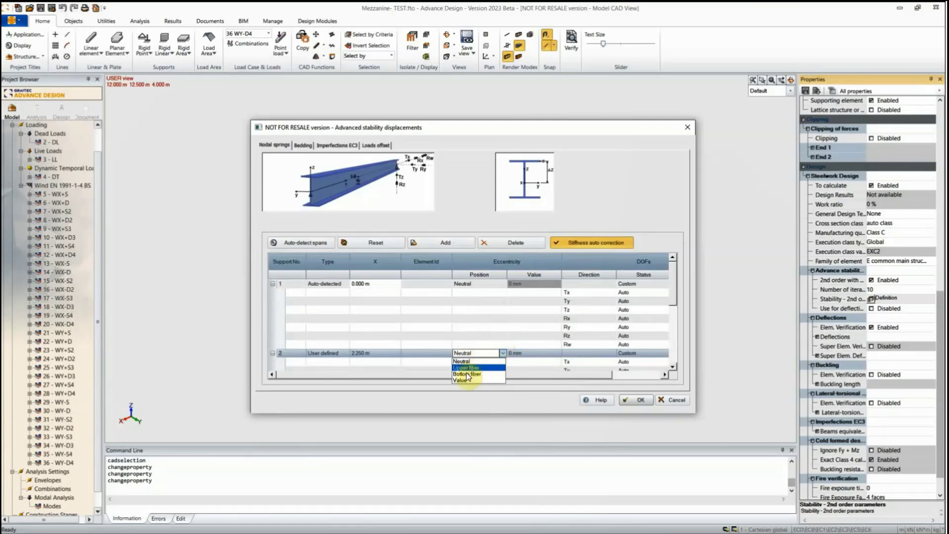
left_click(478, 328)
left_click(524, 351)
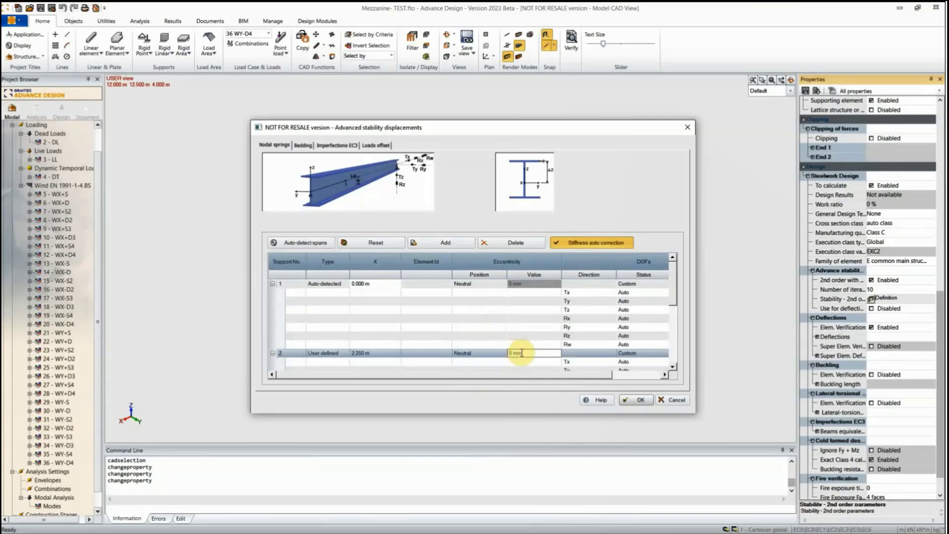
- Set the degrees-of-freedom status of the user-defined support at 2.250 m to Ty restraint
left_click_drag(604, 374, 653, 379)
scroll(613, 356, "down", 2)
scroll(611, 361, "up", 1)
left_click(574, 327)
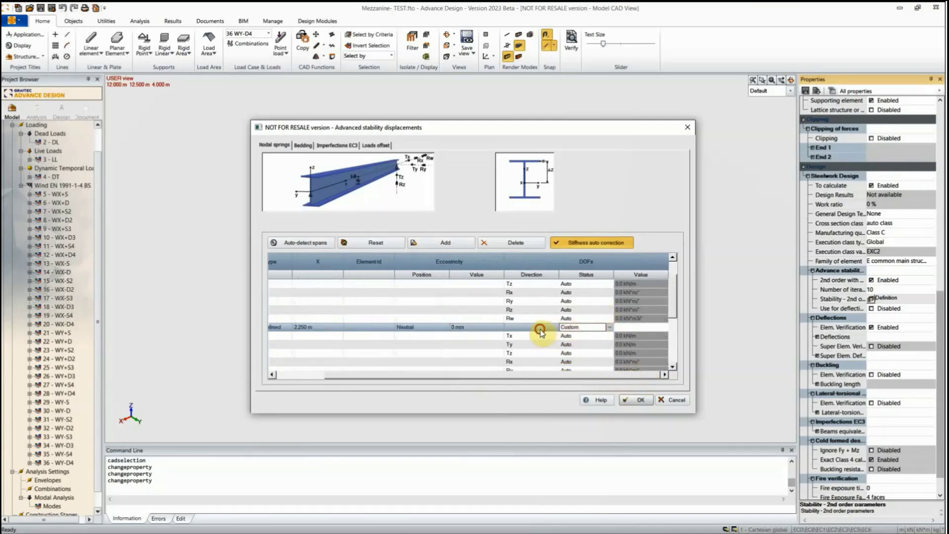
left_click(611, 328)
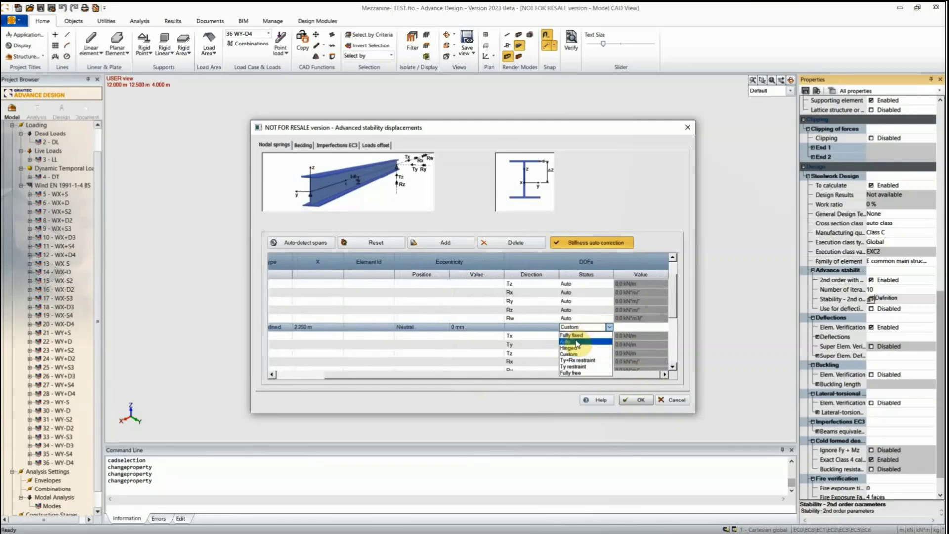
left_click(596, 367)
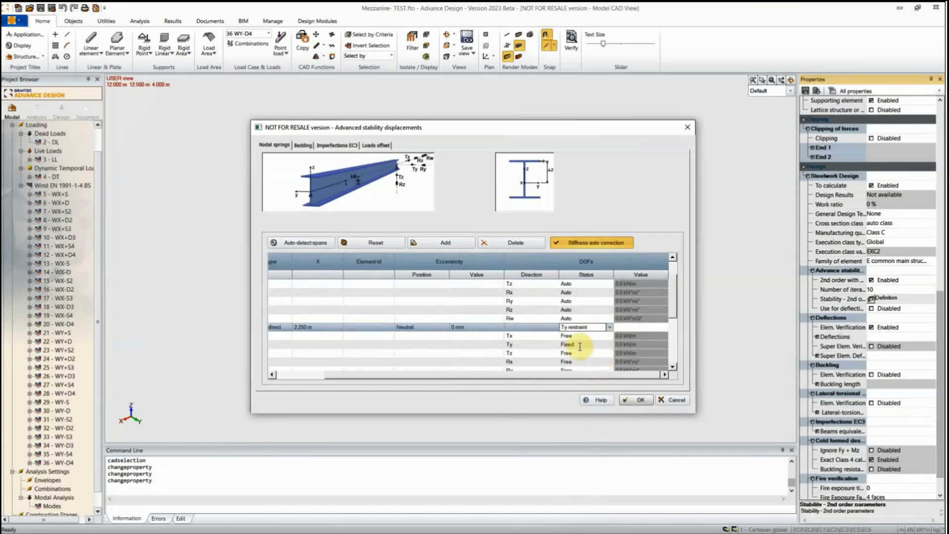
- Review the degrees of freedom in the nodal springs table and show the Bedding settings
scroll(610, 333, "down", 4)
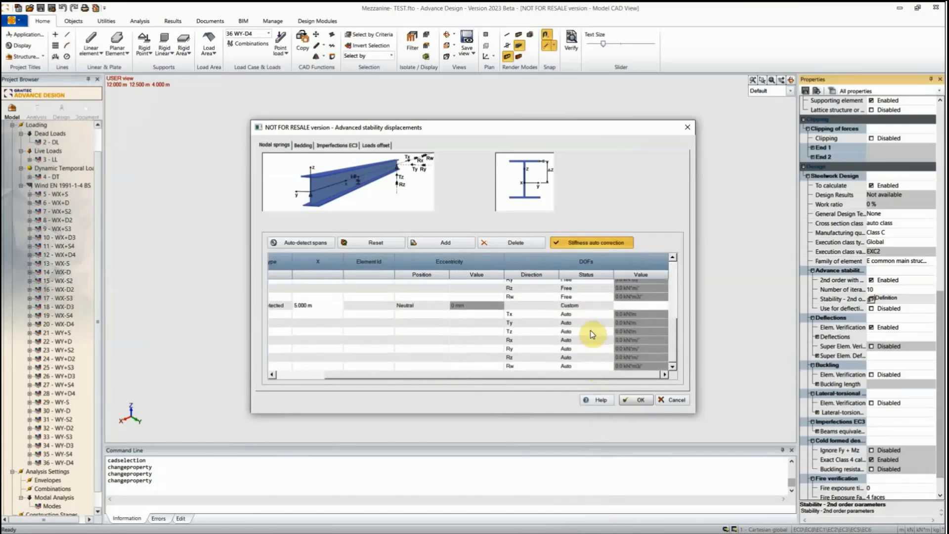
left_click_drag(438, 379, 387, 376)
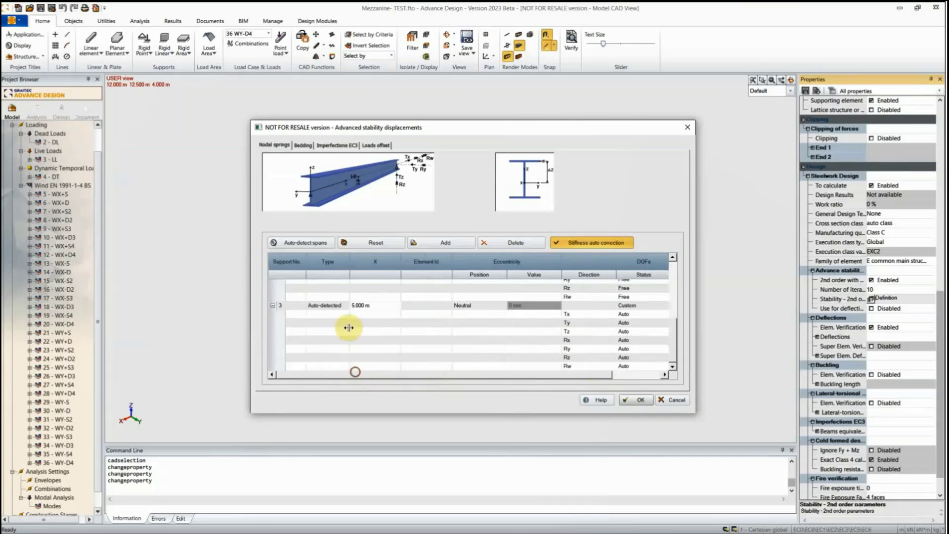
scroll(401, 336, "up", 1)
scroll(401, 336, "up", 4)
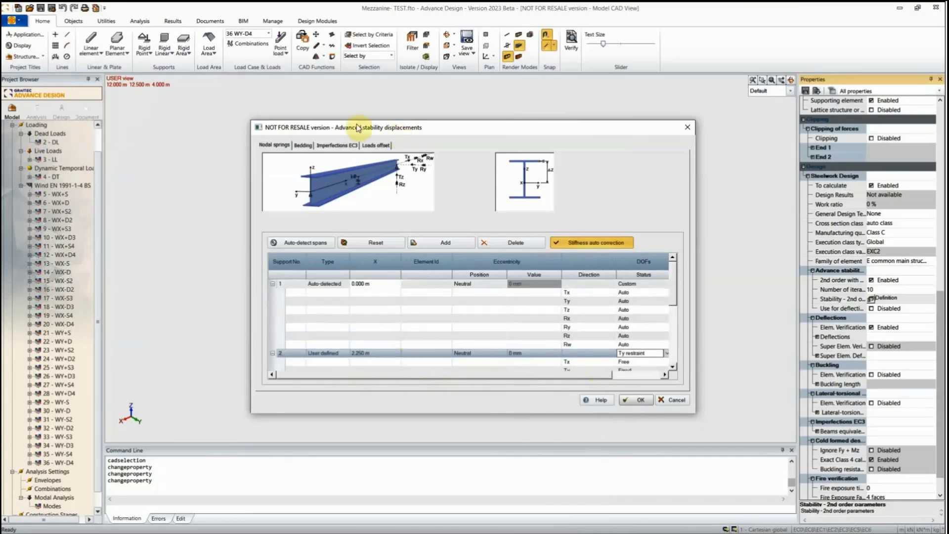
left_click(304, 146)
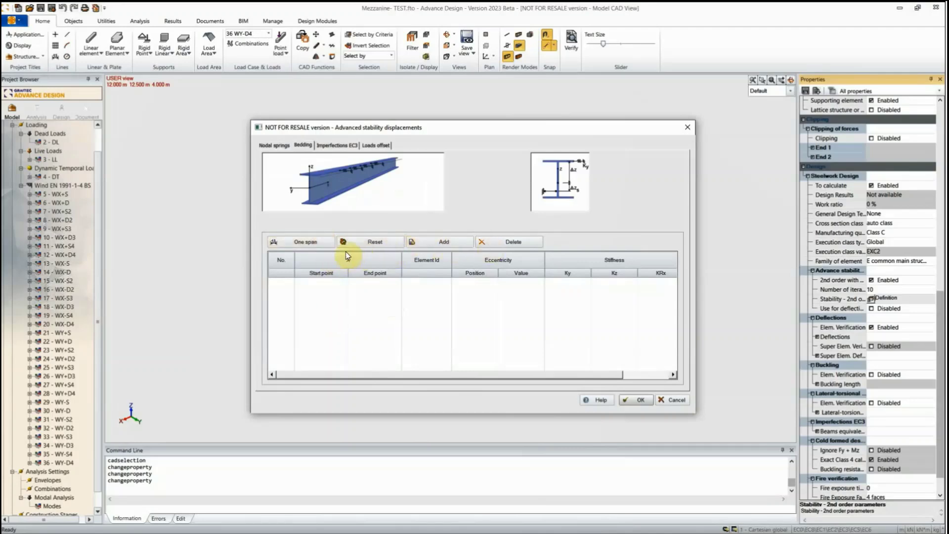
- Add a one-span bedding along the element and set its eccentricity position to Upper fiber
left_click(319, 244)
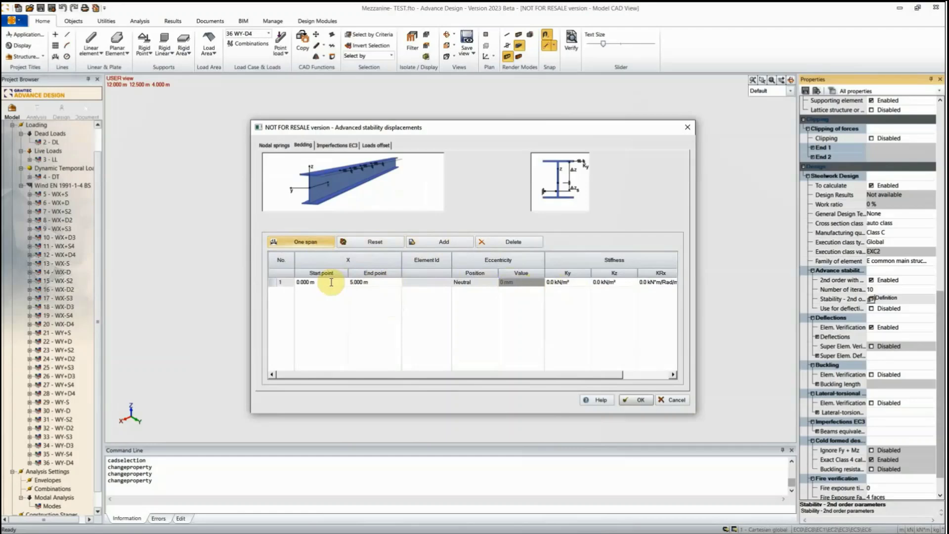
left_click(353, 282)
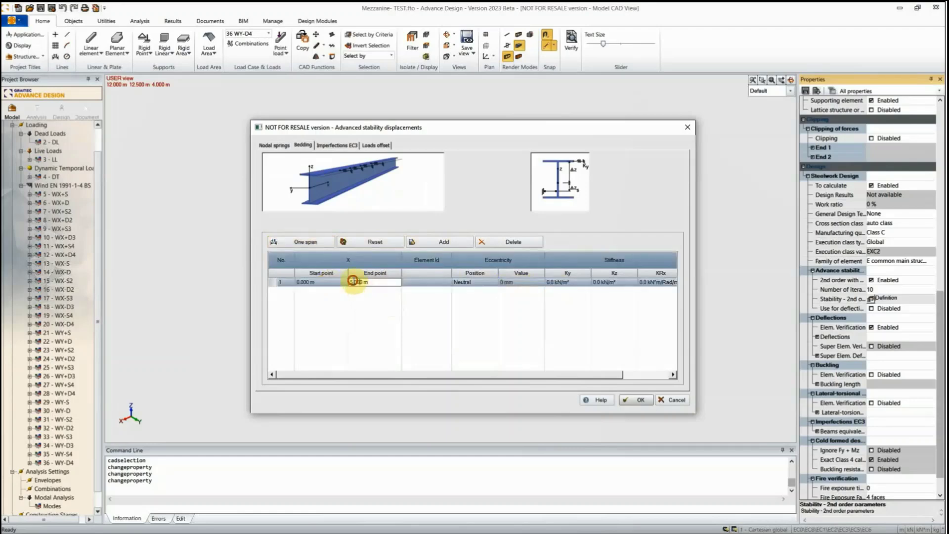
left_click(470, 281)
left_click(493, 282)
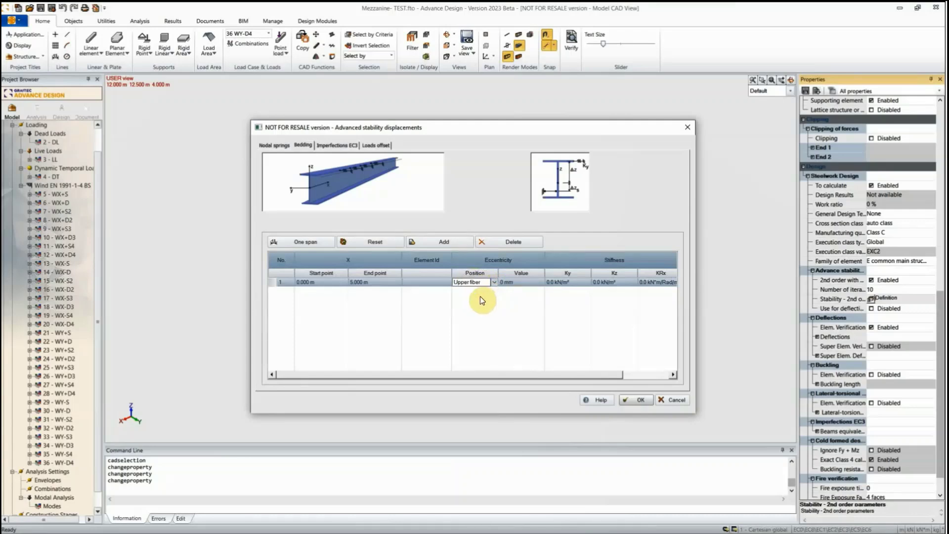
left_click(516, 283)
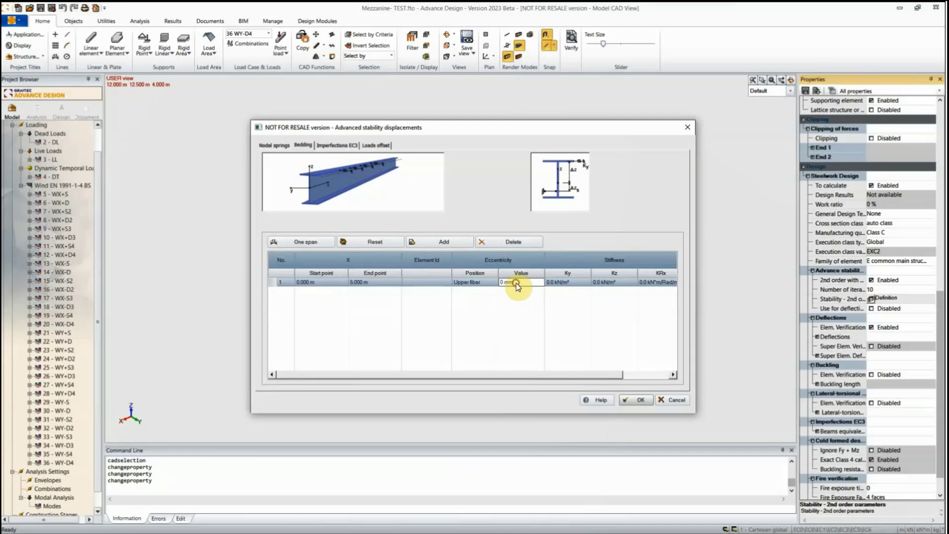
left_click(547, 285)
- Set the bedding's rotational stiffness KRx to 0.5 kN*m/Rad/m
left_click_drag(572, 373, 637, 376)
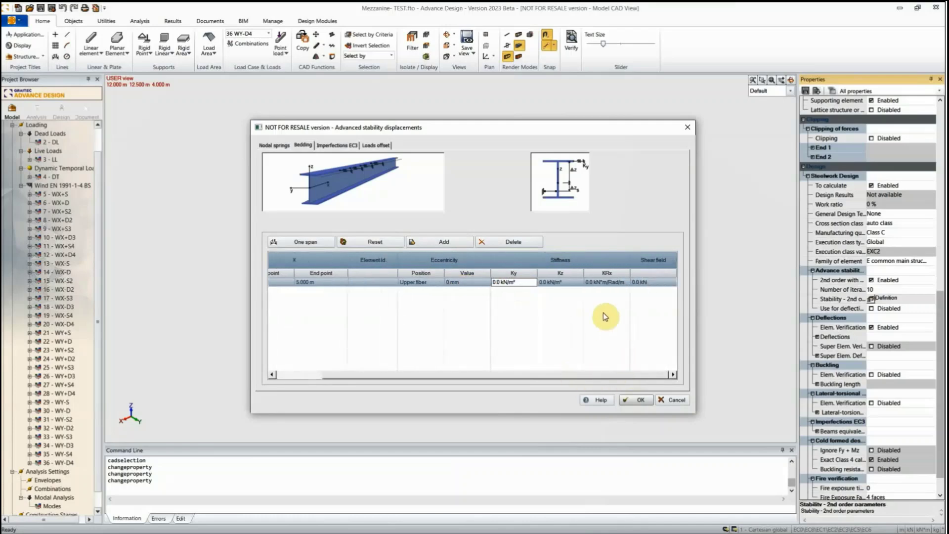
left_click(599, 282)
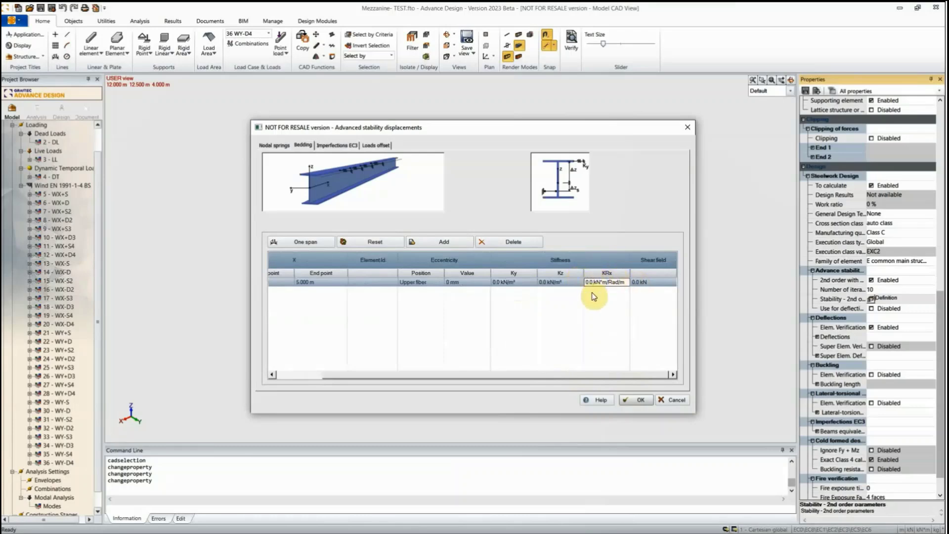
key("BackSpace")
type("5")
left_click(648, 282)
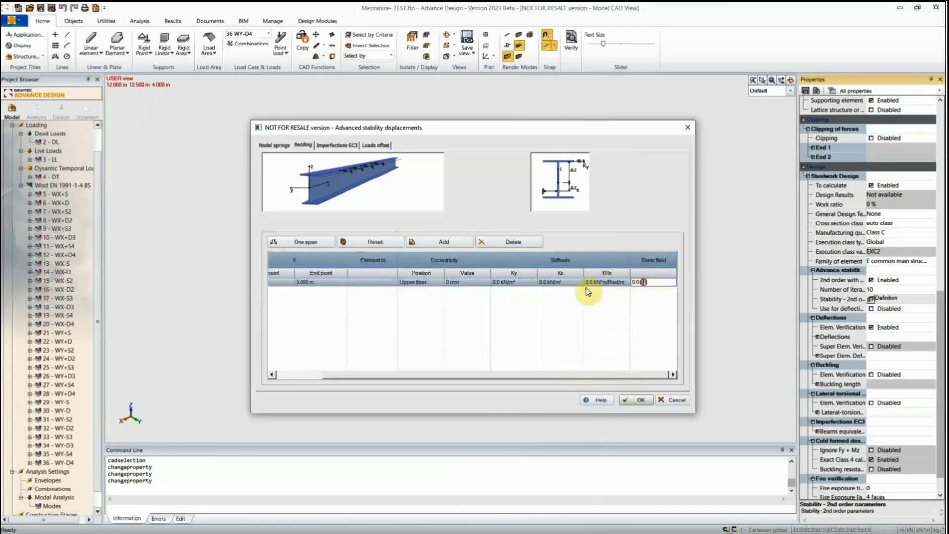
- Set the bedding's shear field value to 100 kN
left_click(566, 283)
left_click(643, 284)
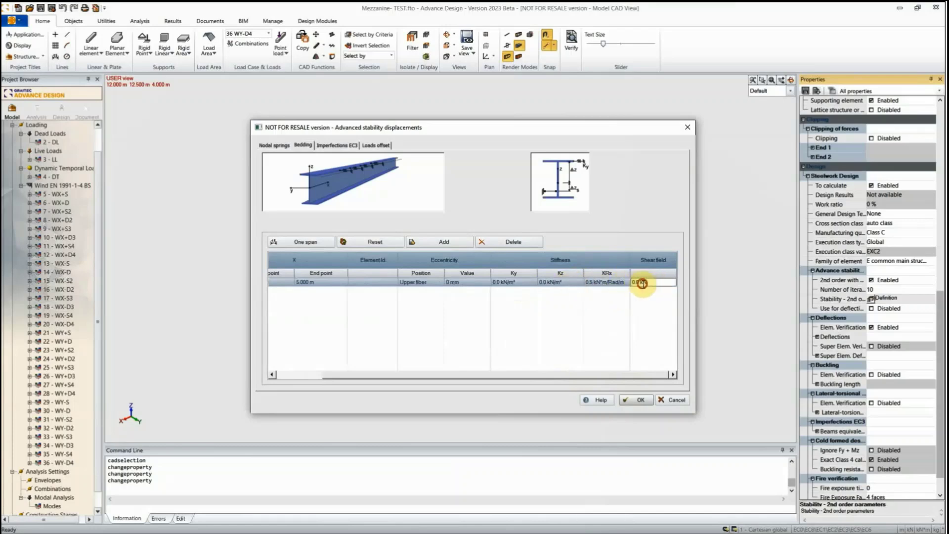
left_click_drag(641, 282, 627, 282)
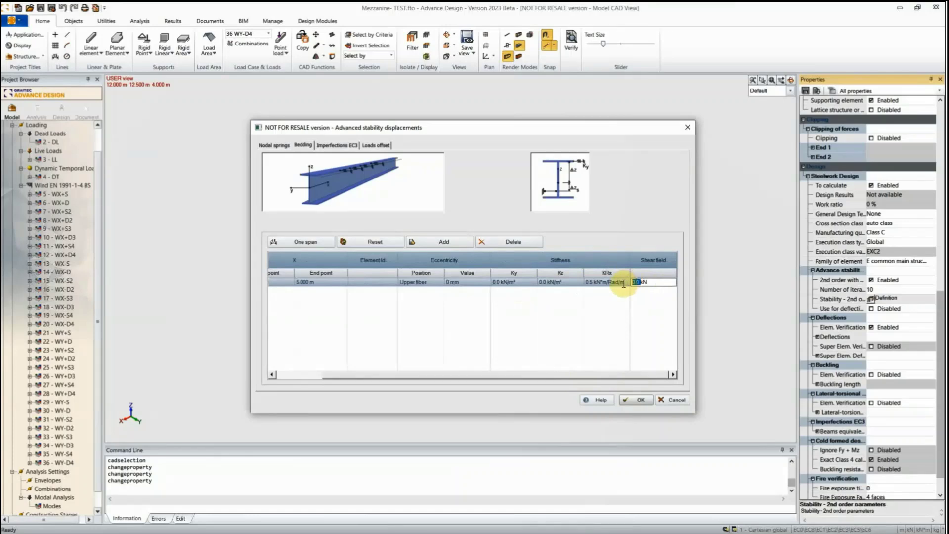
type("100")
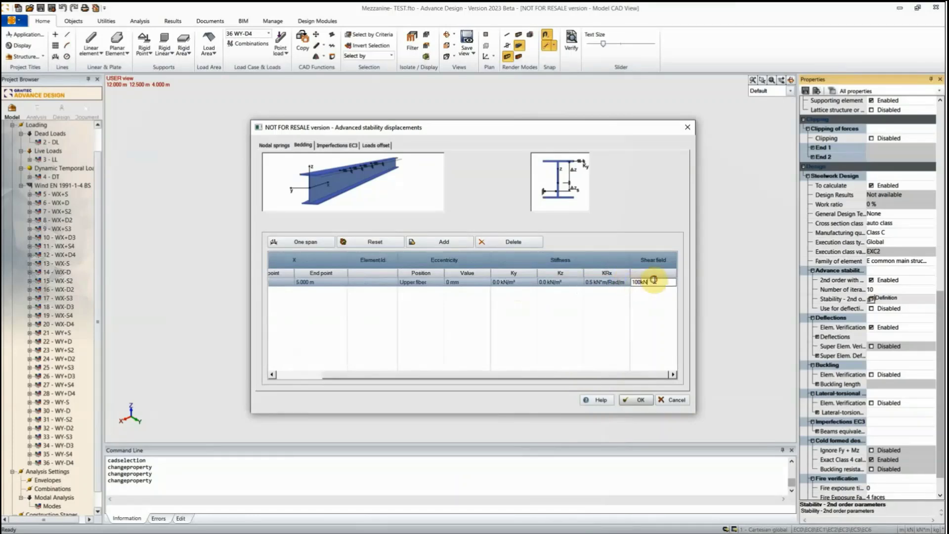
left_click(569, 281)
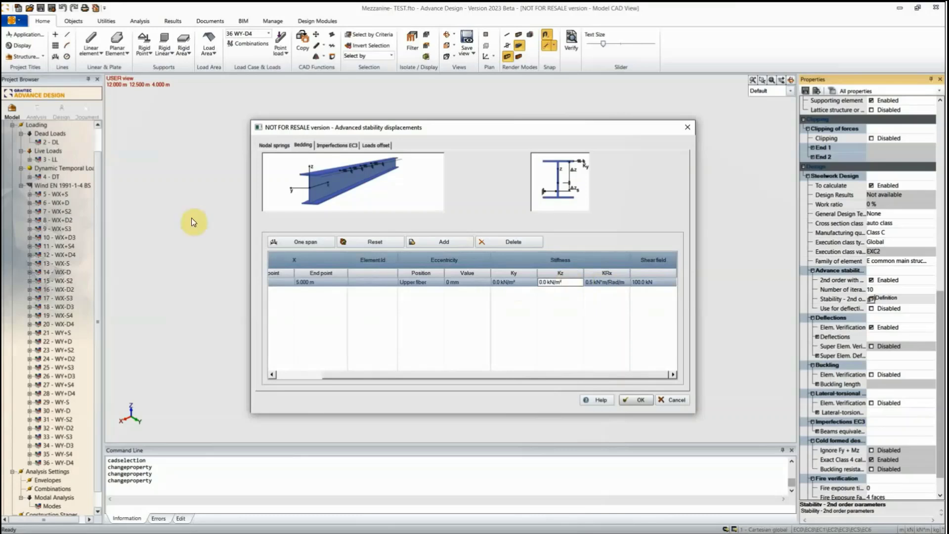
- Compare the Dominant eigen shape and Parabolic variation options for the EC3 imperfections, along with their scale factor and span table
left_click(341, 145)
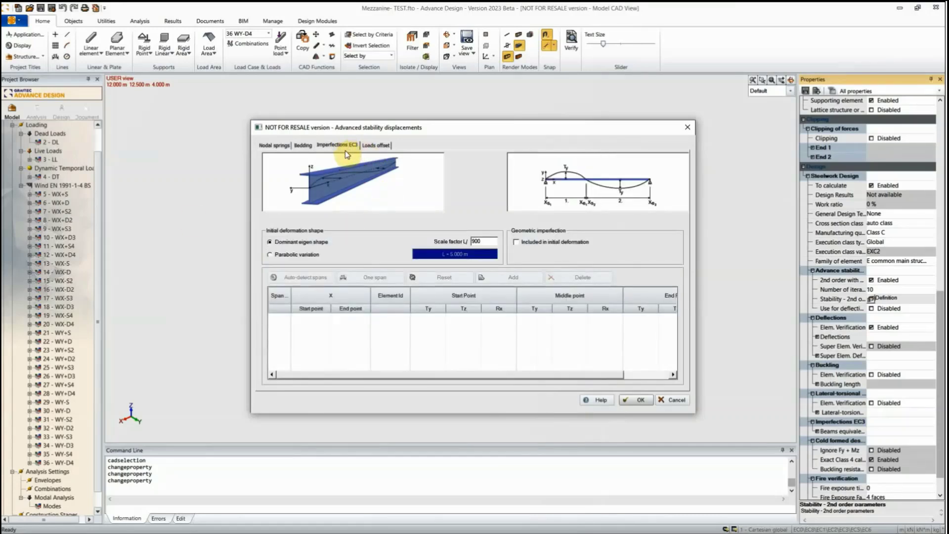
left_click(334, 144)
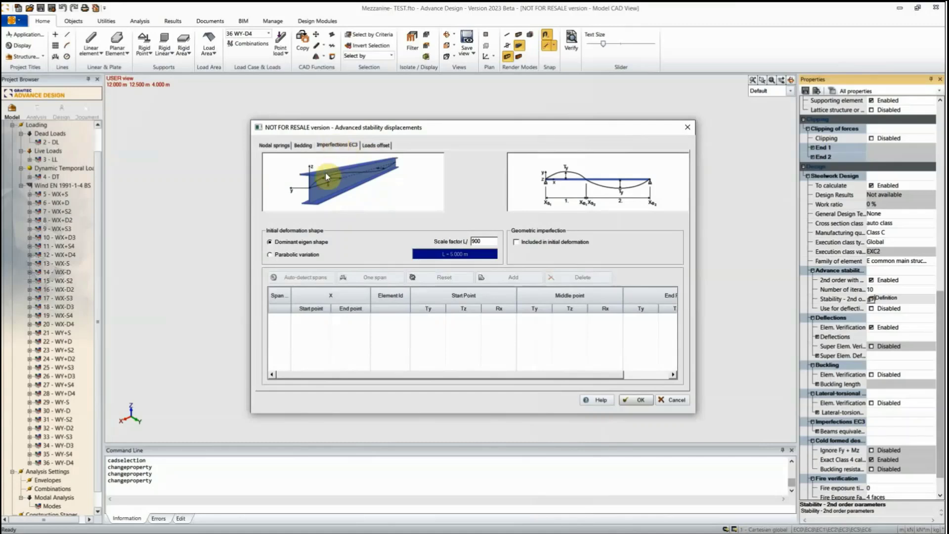
left_click(299, 254)
left_click(305, 245)
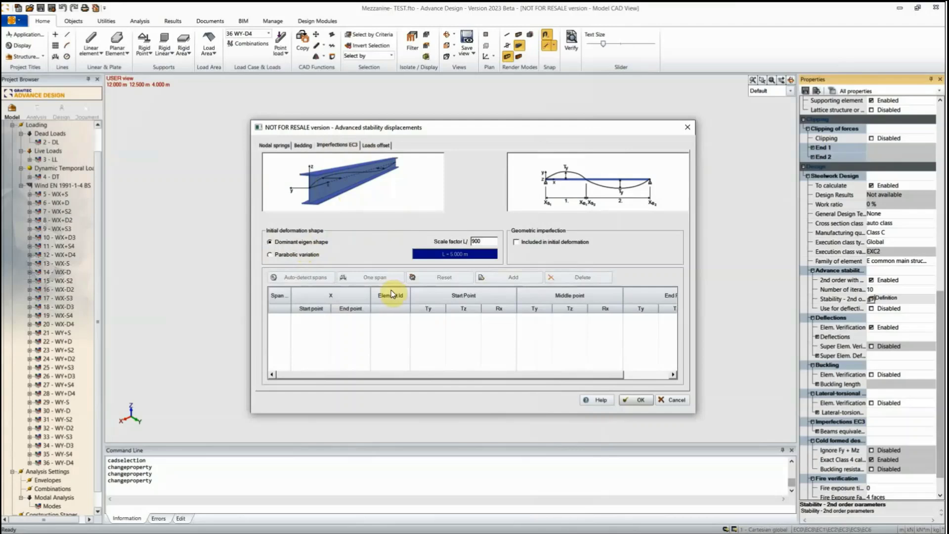
left_click(305, 254)
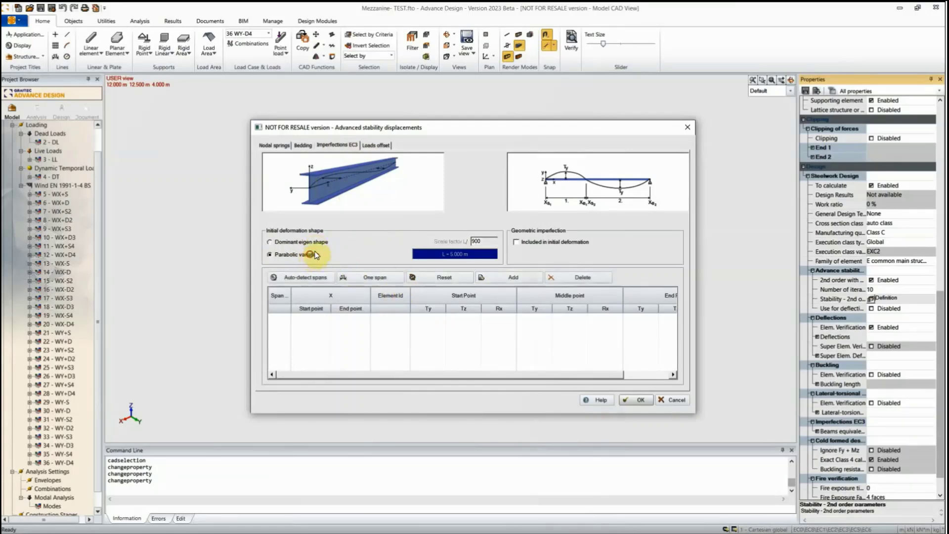
left_click(316, 275)
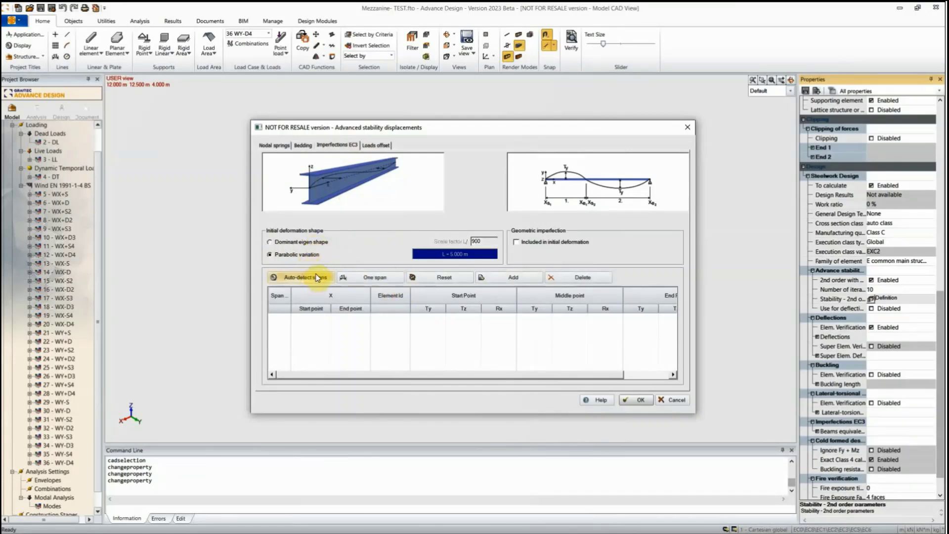
left_click(319, 242)
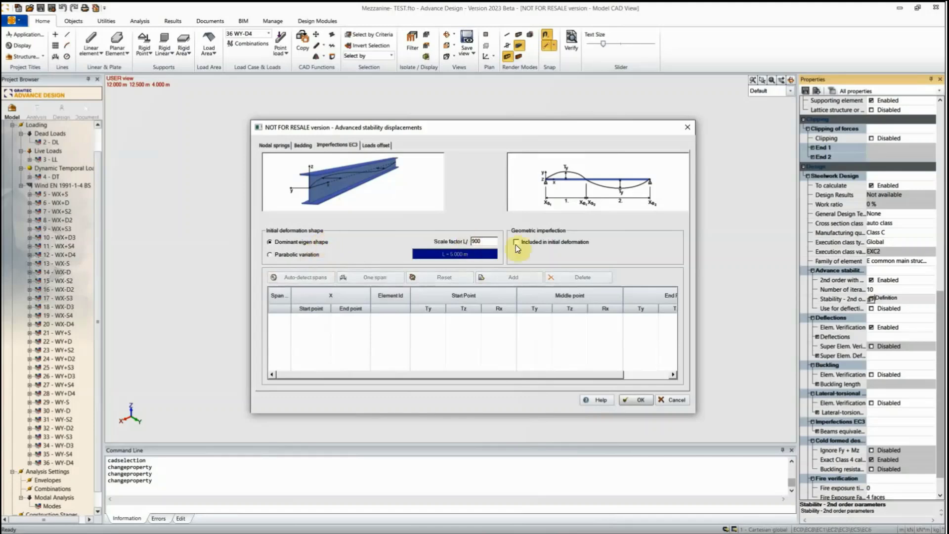
left_click(489, 244)
left_click_drag(350, 374, 449, 374)
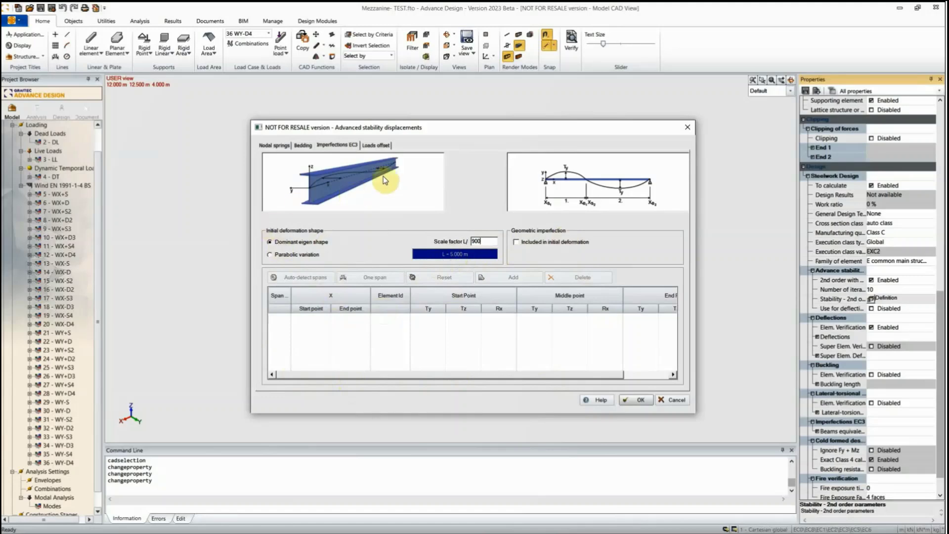
- Set the loads offset eccentricity to Top Center (2)
left_click(377, 145)
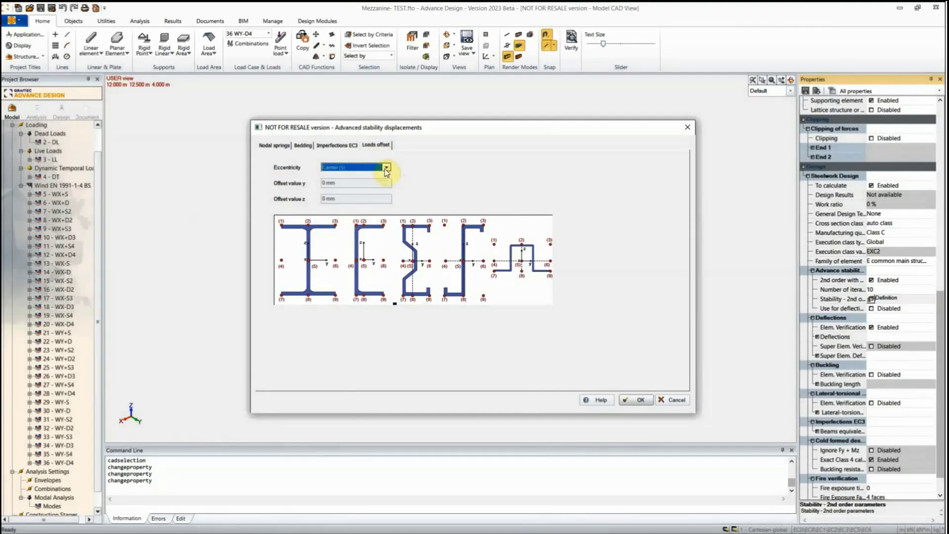
left_click(386, 167)
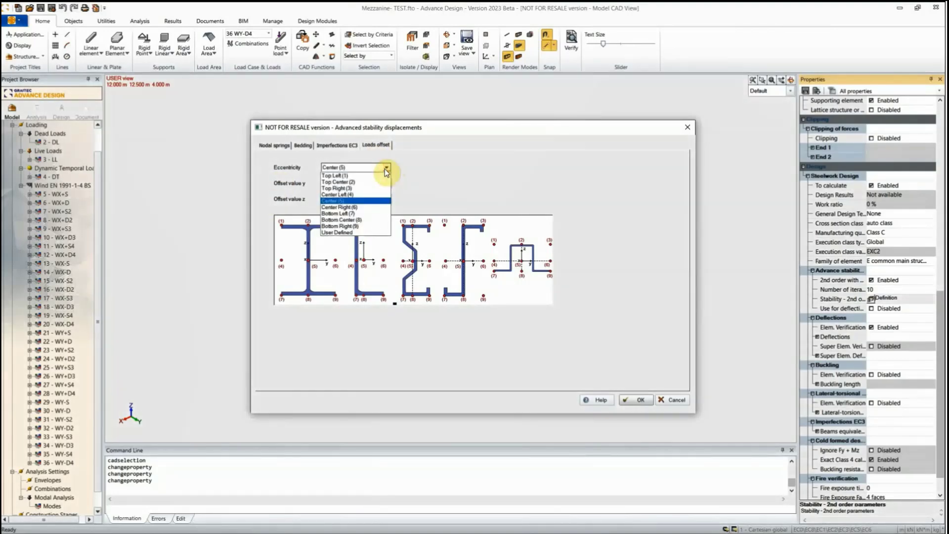
left_click(359, 182)
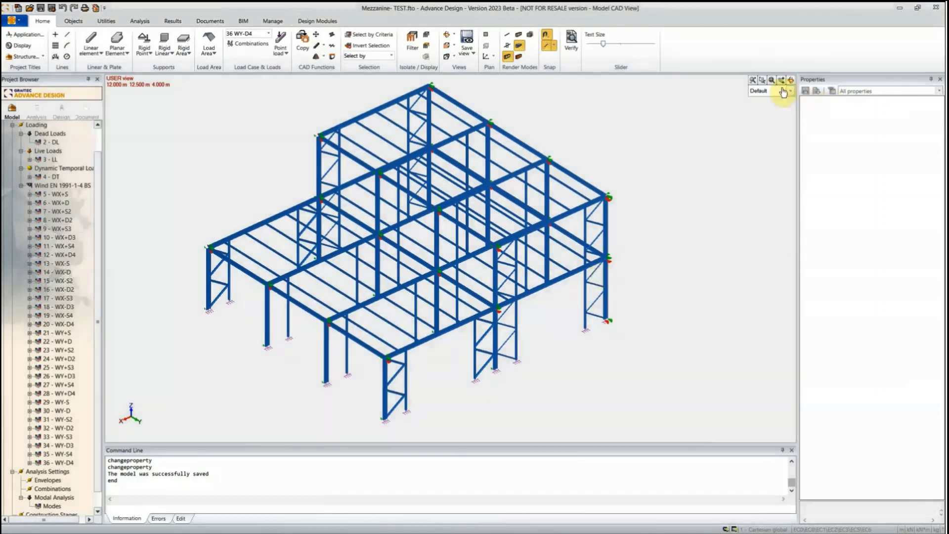
- Examine the whole steel structure from several angles and focus on the members labelled C Stud and Z beam
left_click(791, 80)
left_click_drag(747, 187, 90, 186)
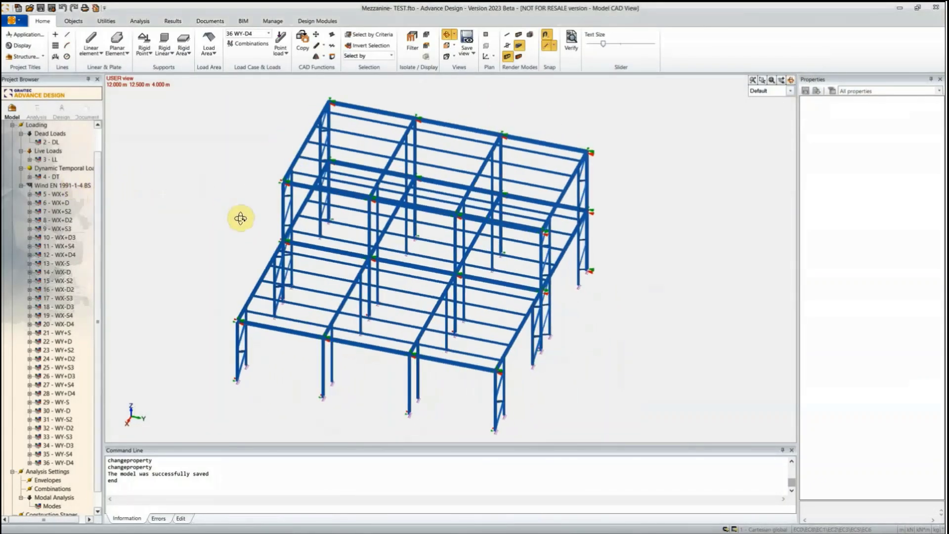
left_click_drag(242, 213, 201, 211)
scroll(407, 293, "up", 3)
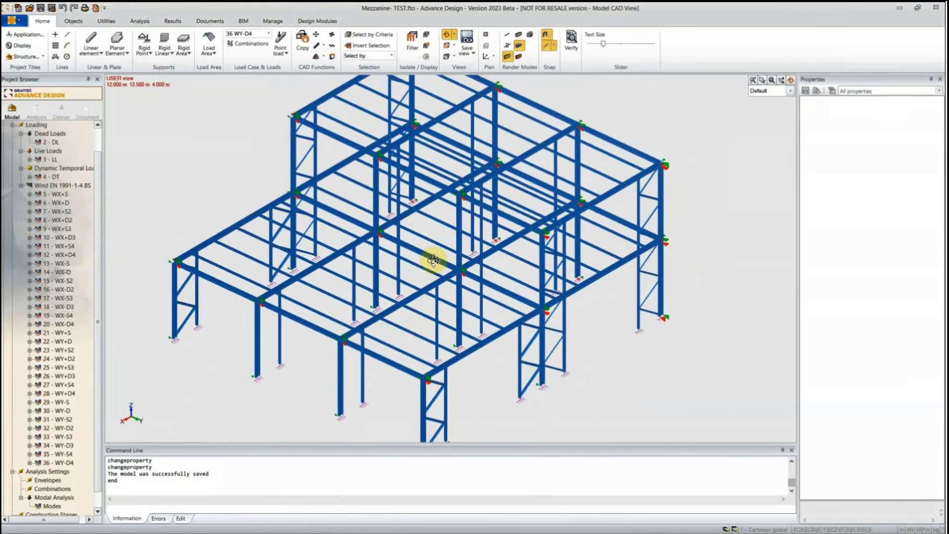
key("Escape")
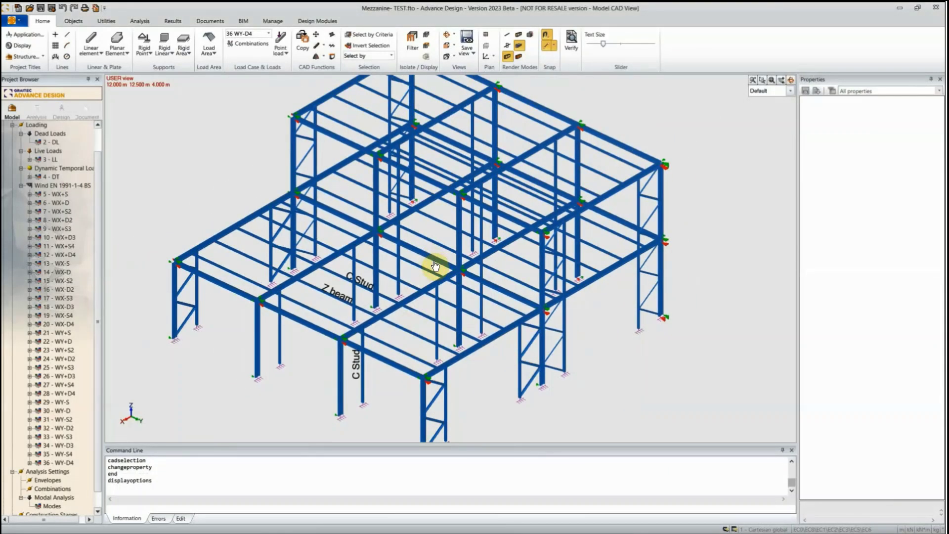
left_click(346, 306)
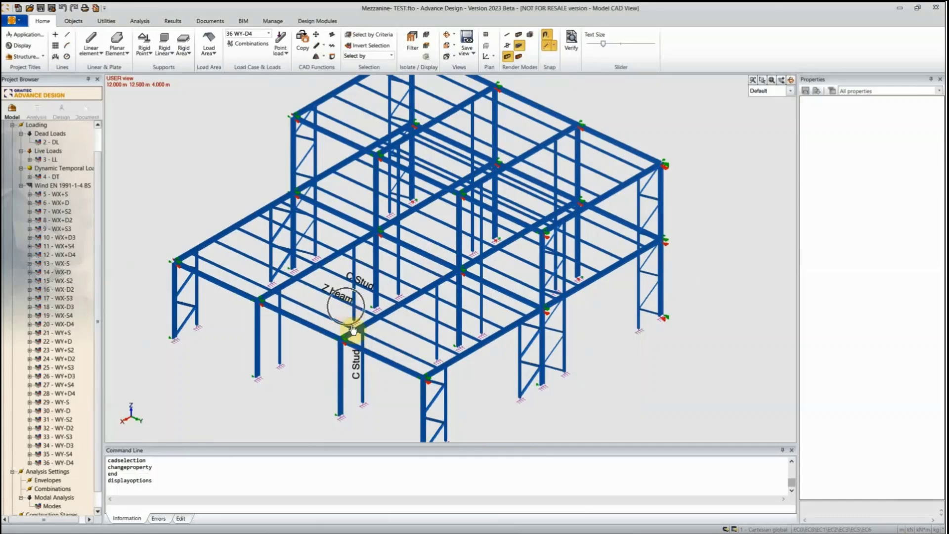
scroll(352, 330, "up", 5)
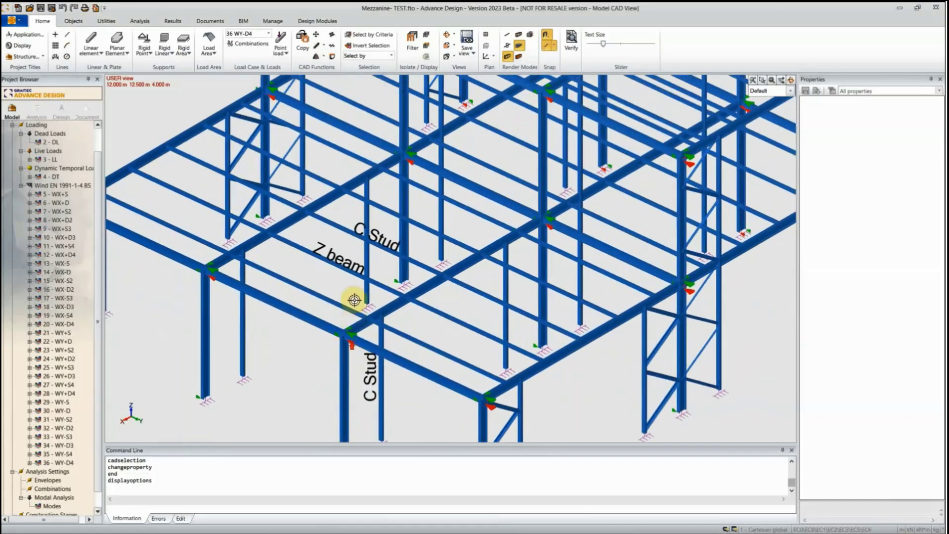
middle_click_drag(356, 296, 339, 269)
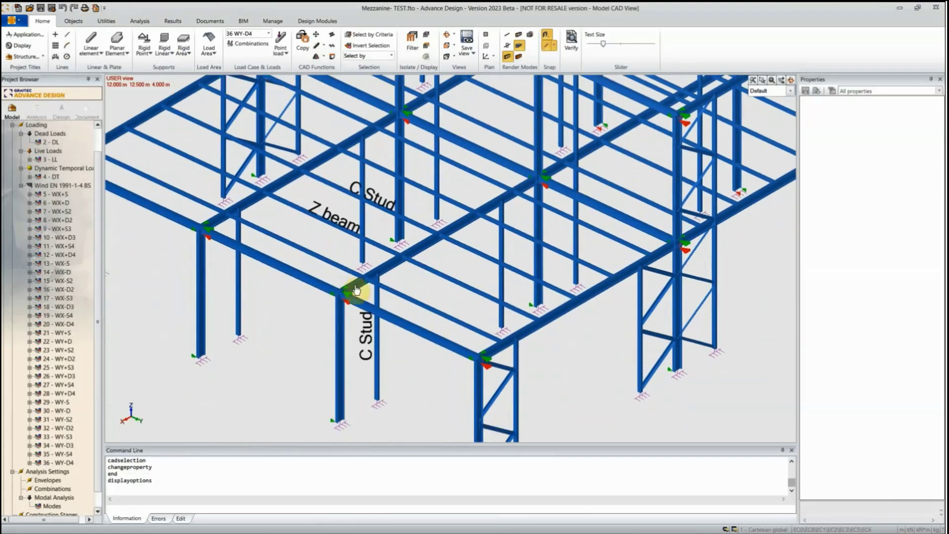
- Open the cross section libraries for End 1 of the front vertical member labelled C Stud
left_click(380, 378)
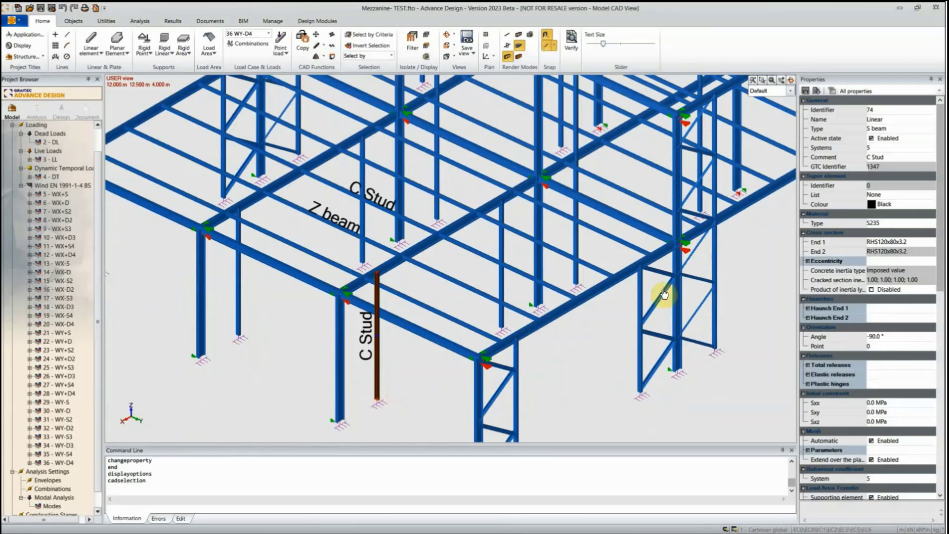
left_click(889, 244)
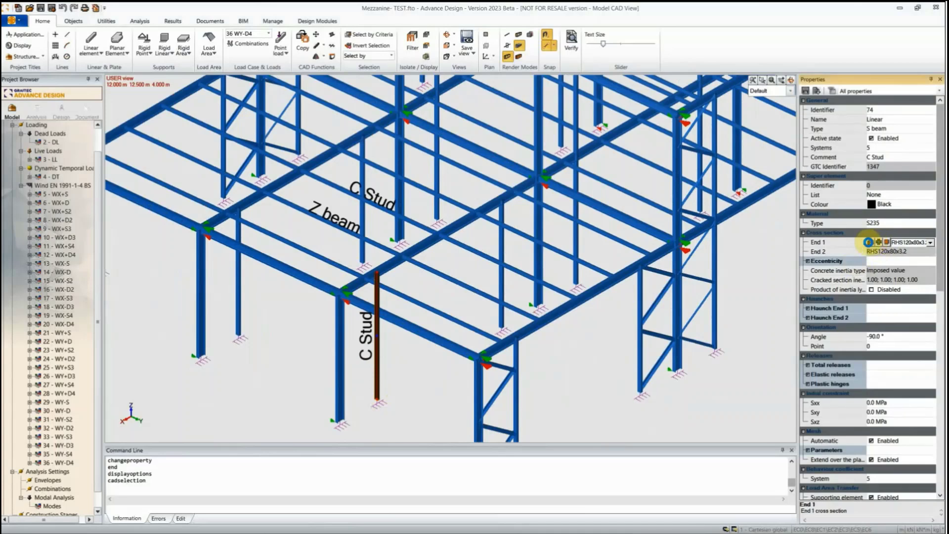
left_click(868, 242)
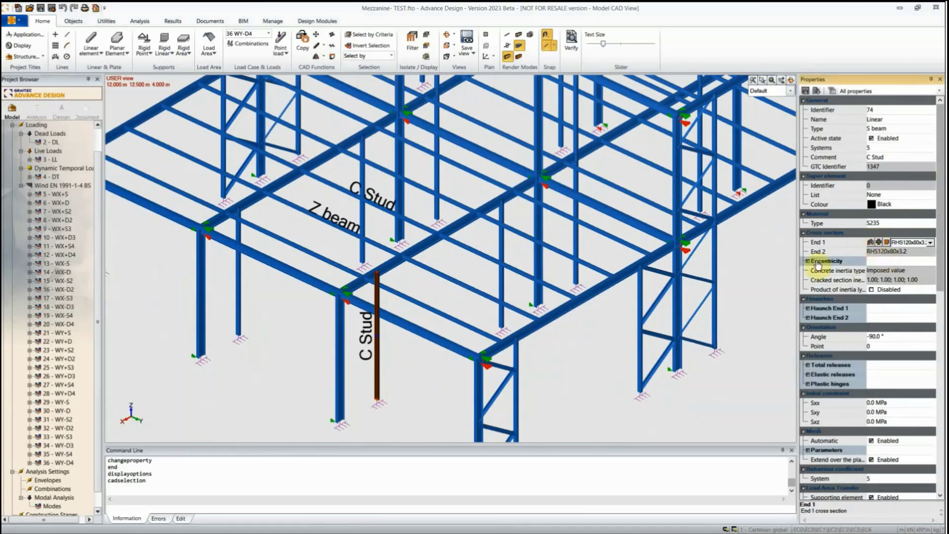
- Assign the cold-formed section MET 172 C 20 from the Metsec C-Section library to the vertical C Stud member
scroll(366, 311, "up", 15)
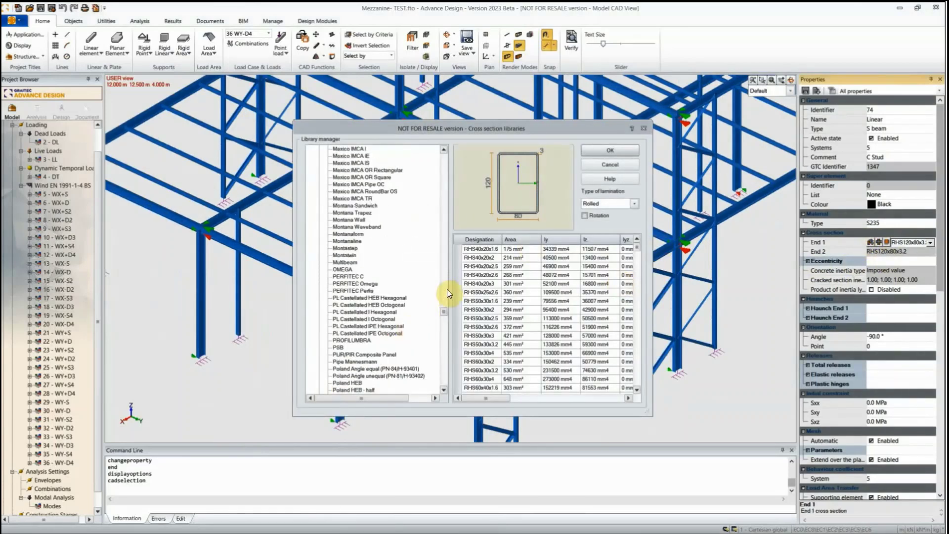
scroll(372, 259, "up", 4)
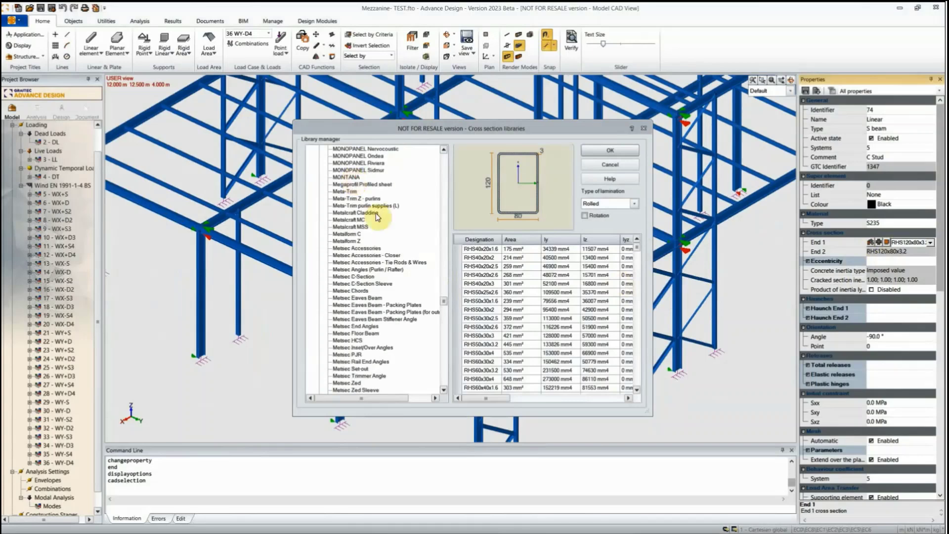
left_click(360, 278)
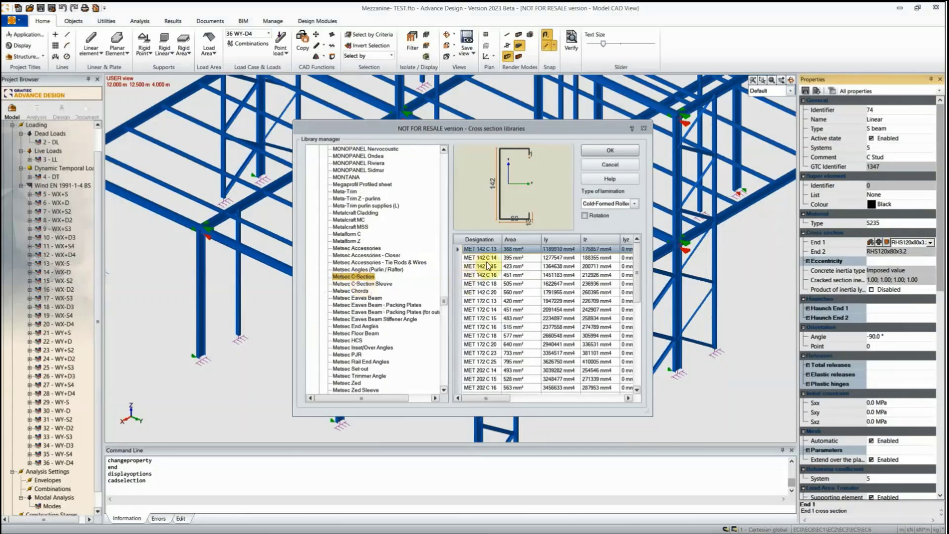
left_click_drag(502, 239, 523, 240)
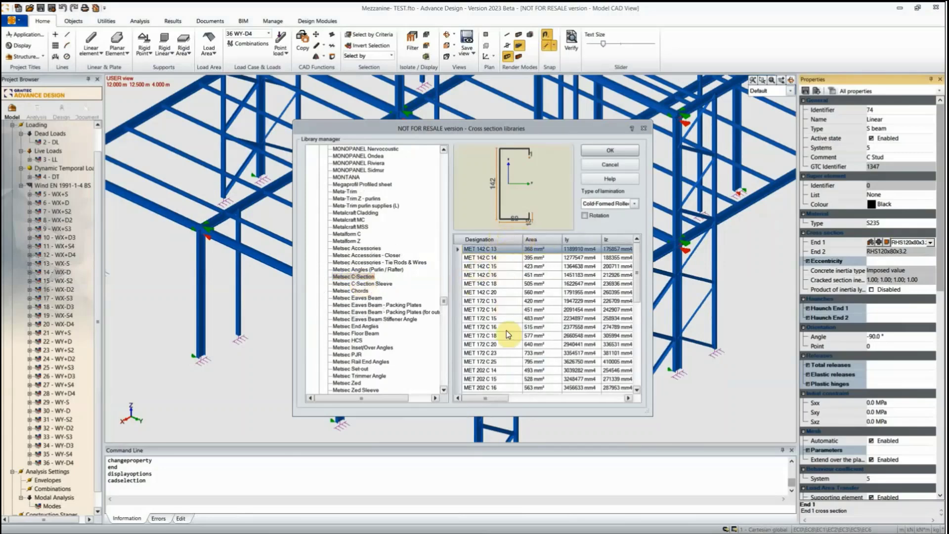
left_click(465, 345)
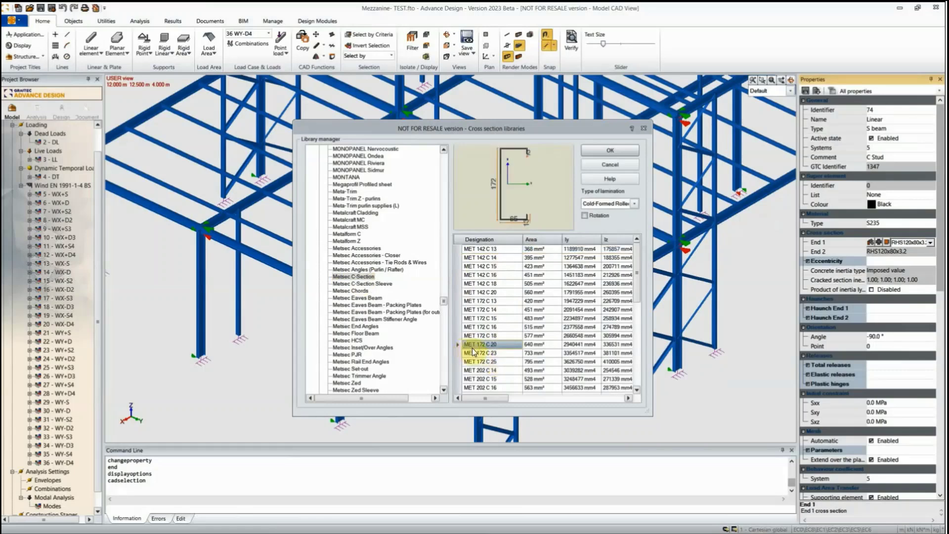
left_click(473, 348)
left_click(616, 147)
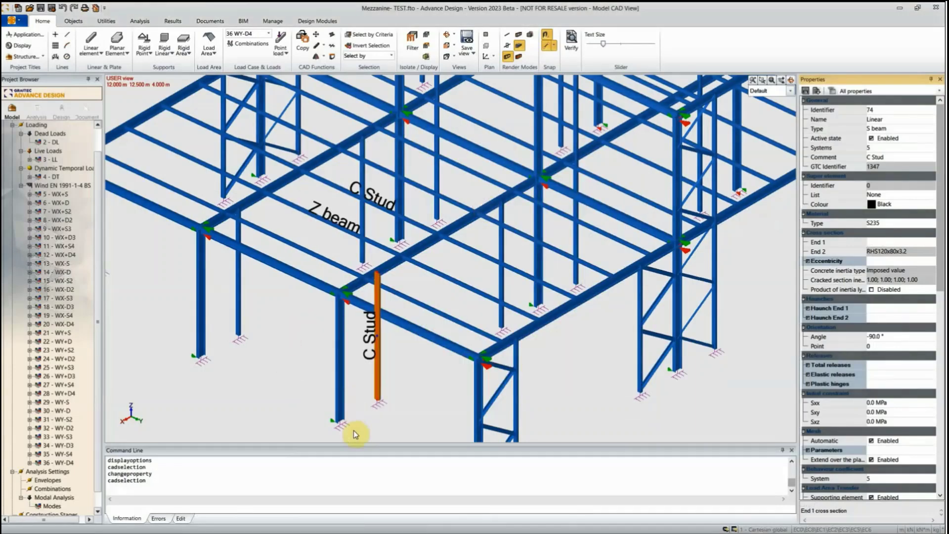
scroll(354, 435, "up", 6)
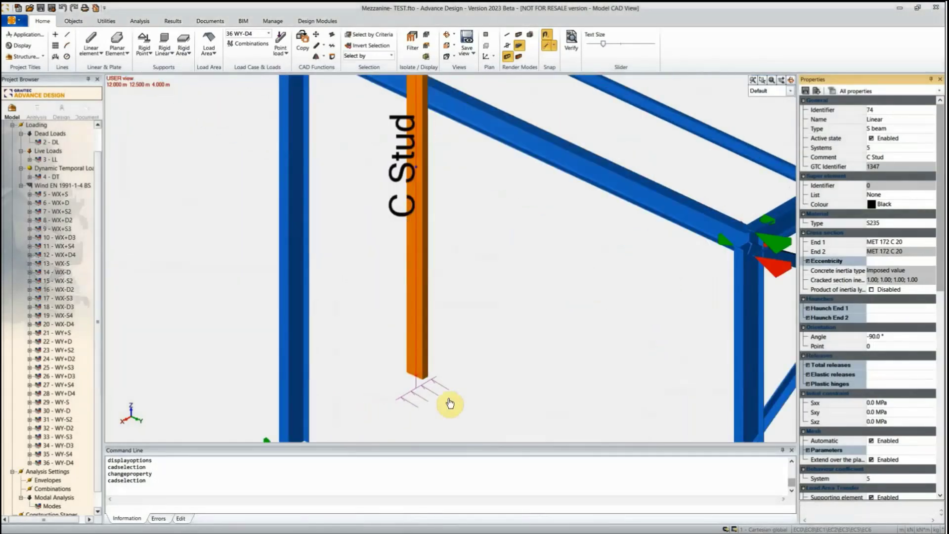
key("Escape")
- Start a defined cross section for End 1 of the member labelled Z beam and set its type to Z
scroll(445, 372, "down", 2)
scroll(445, 372, "down", 3)
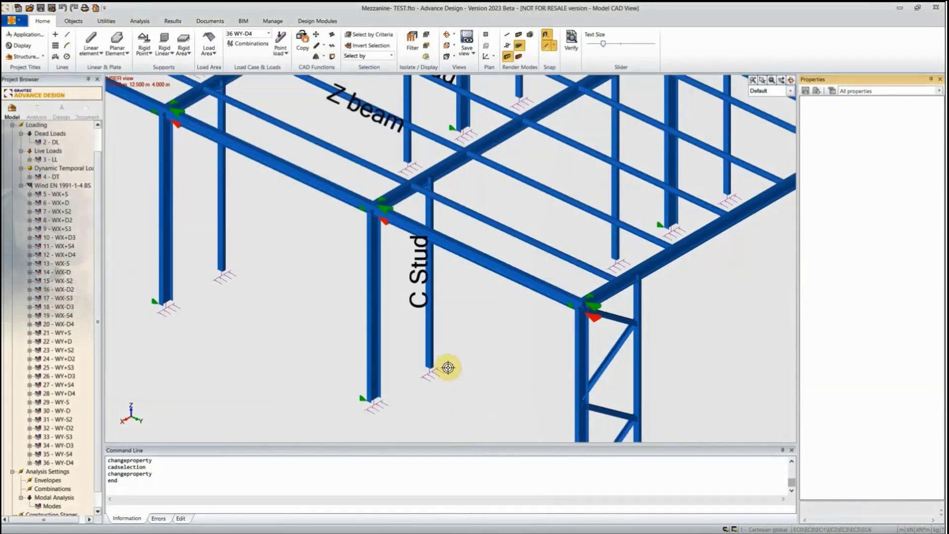
scroll(291, 297, "down", 2)
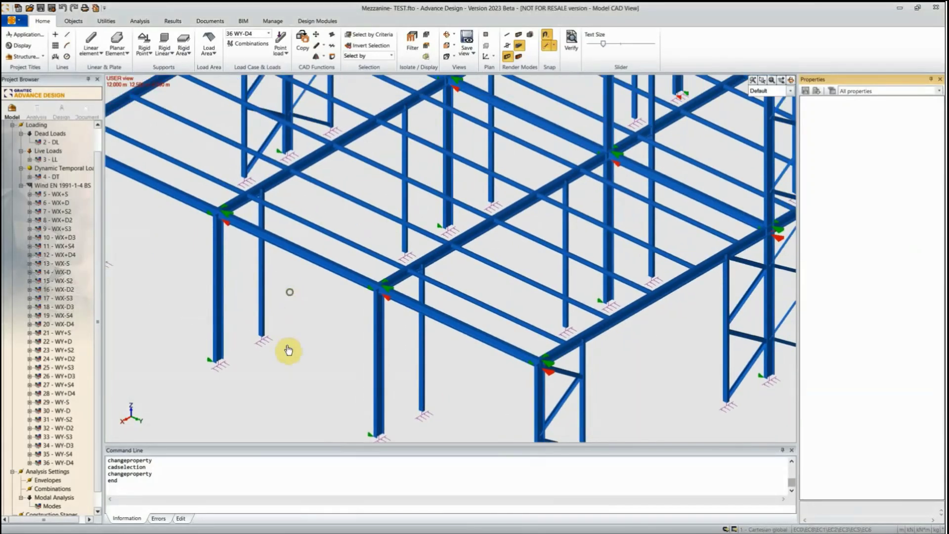
scroll(361, 202, "up", 3)
left_click(363, 208)
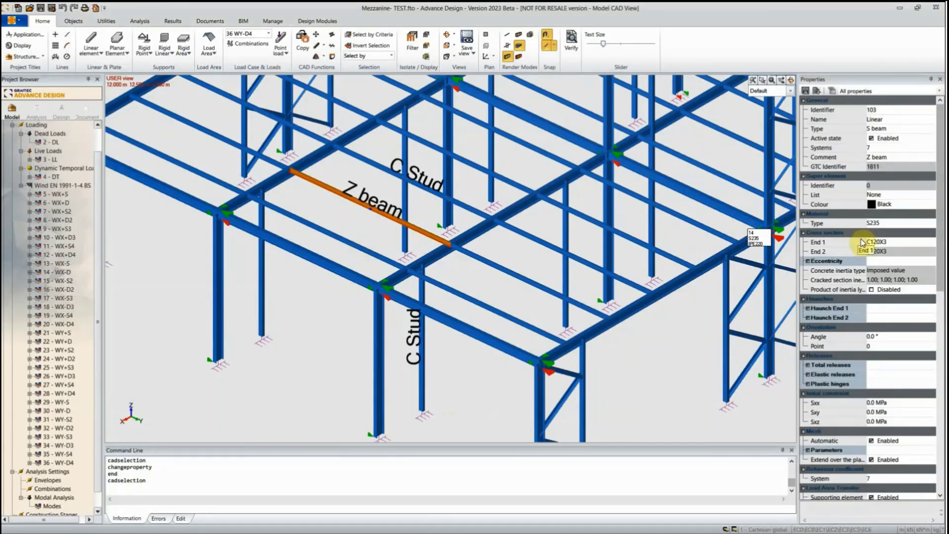
left_click(881, 242)
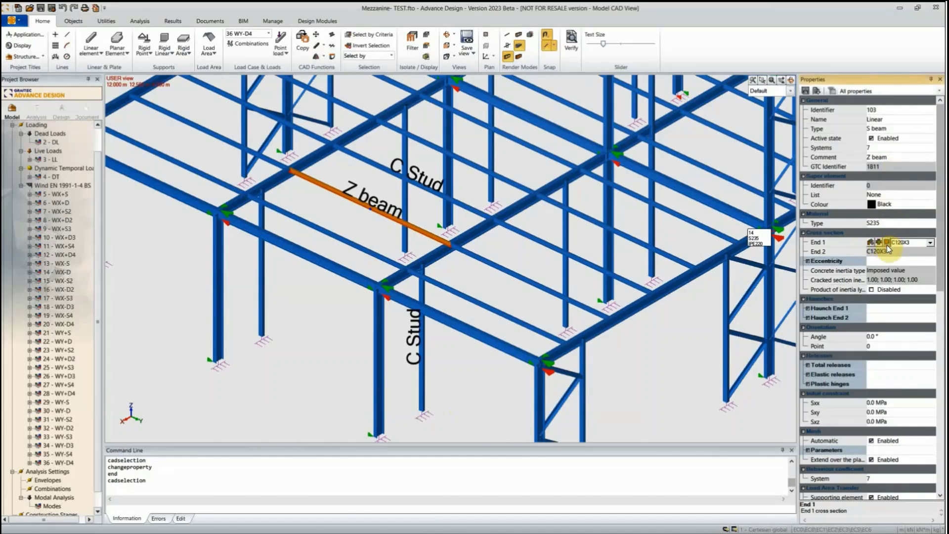
left_click(887, 244)
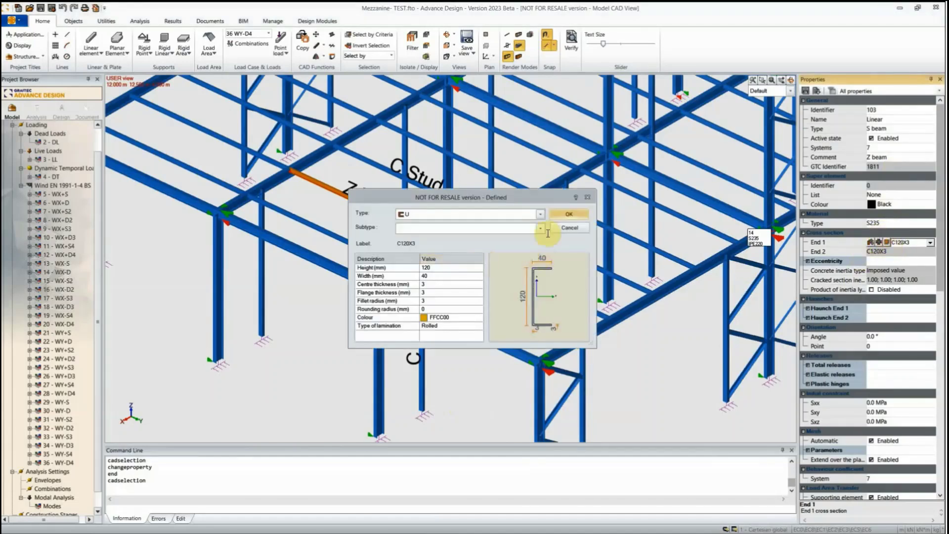
left_click(540, 214)
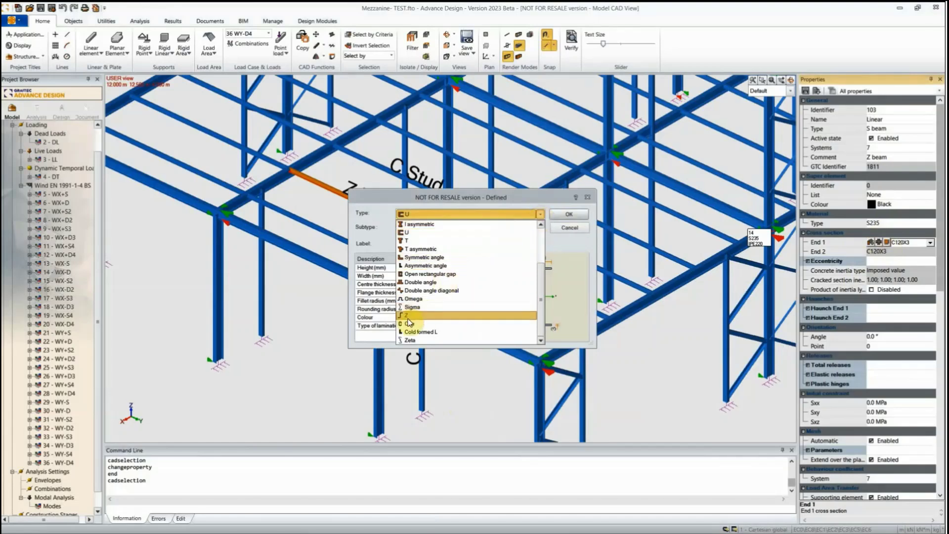
left_click(438, 196)
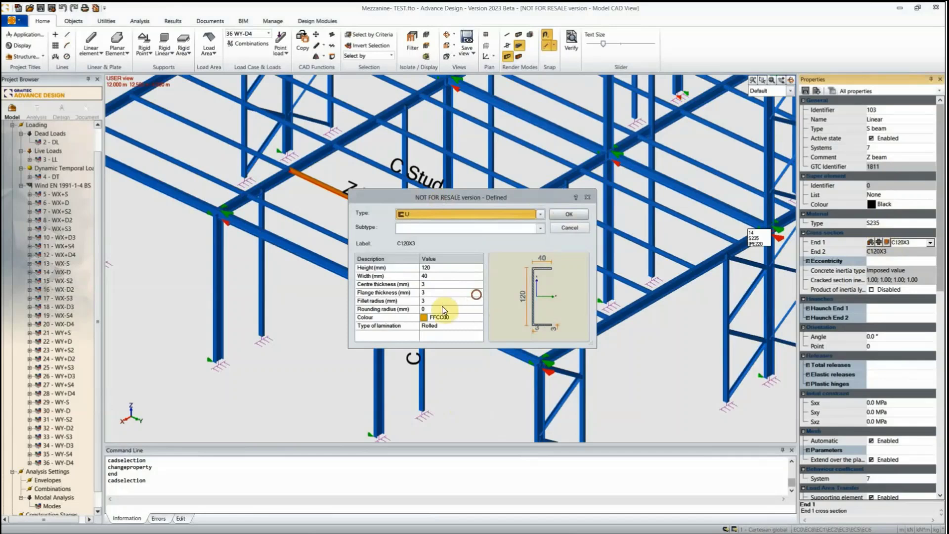
left_click(472, 215)
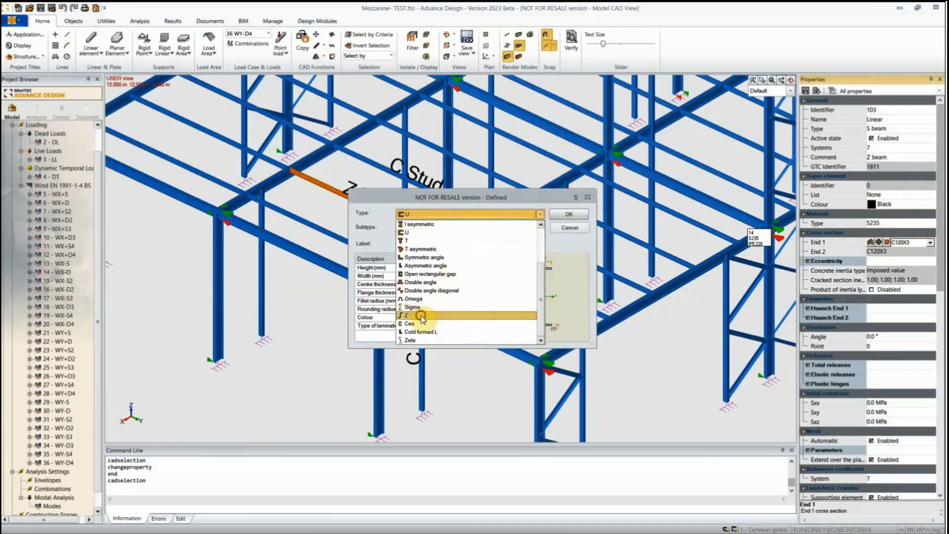
left_click(436, 318)
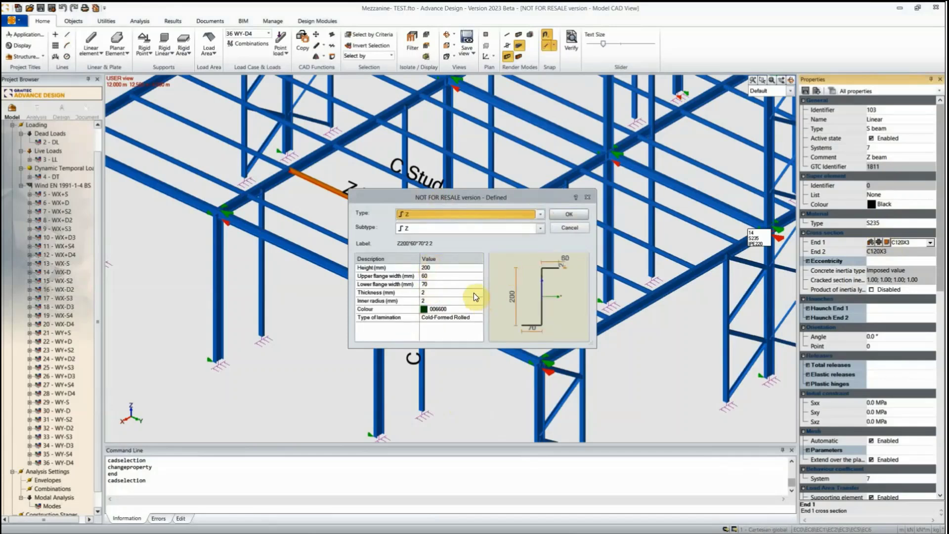
- Set the Z section's height to 180 mm and its upper flange width to 50 mm
left_click(436, 270)
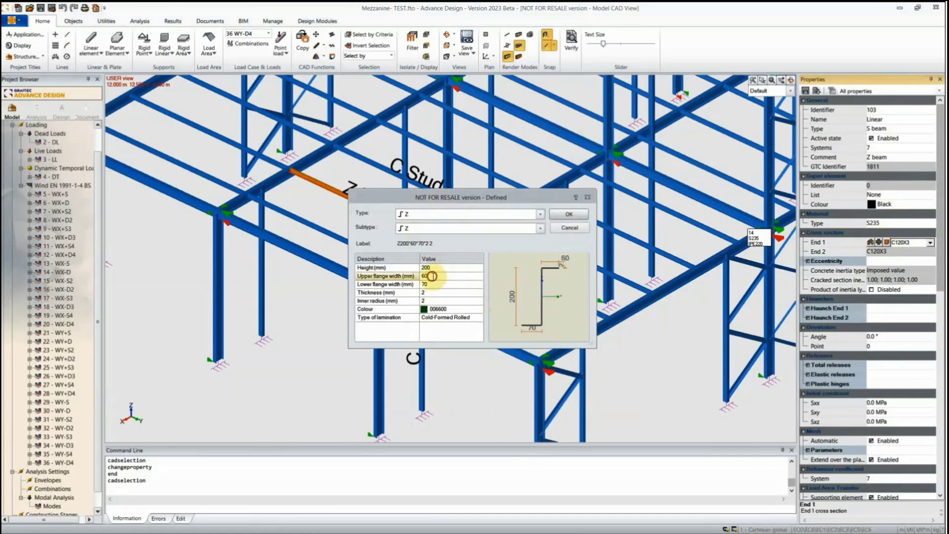
double_click(437, 268)
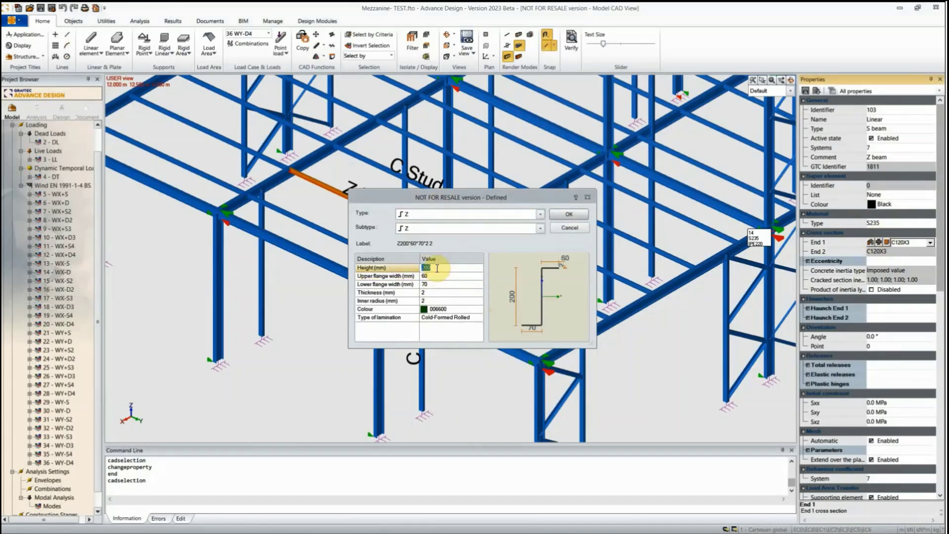
type("180")
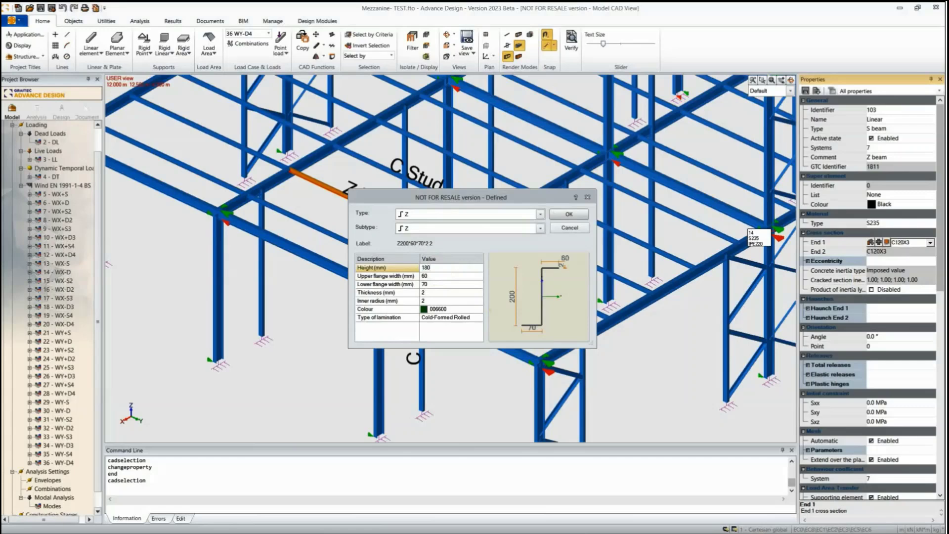
left_click(440, 276)
double_click(440, 277)
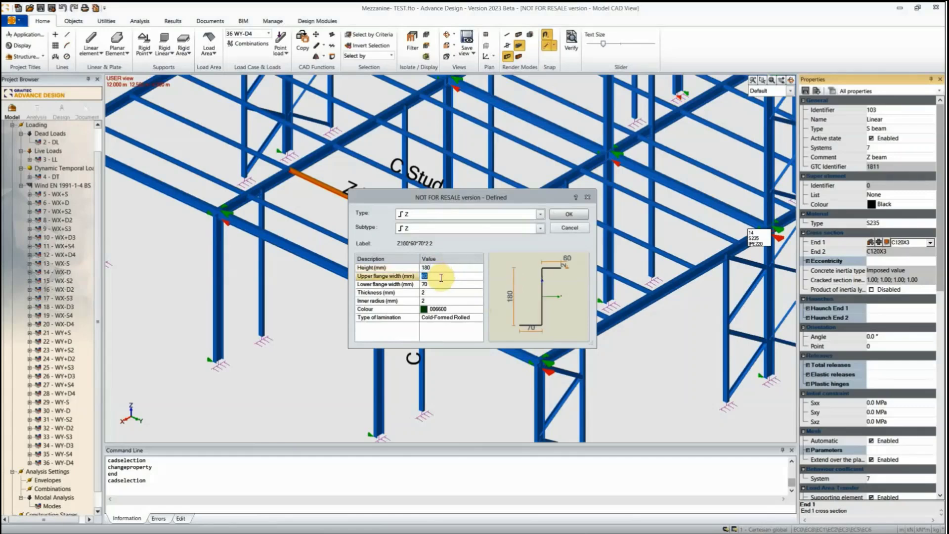
type("50")
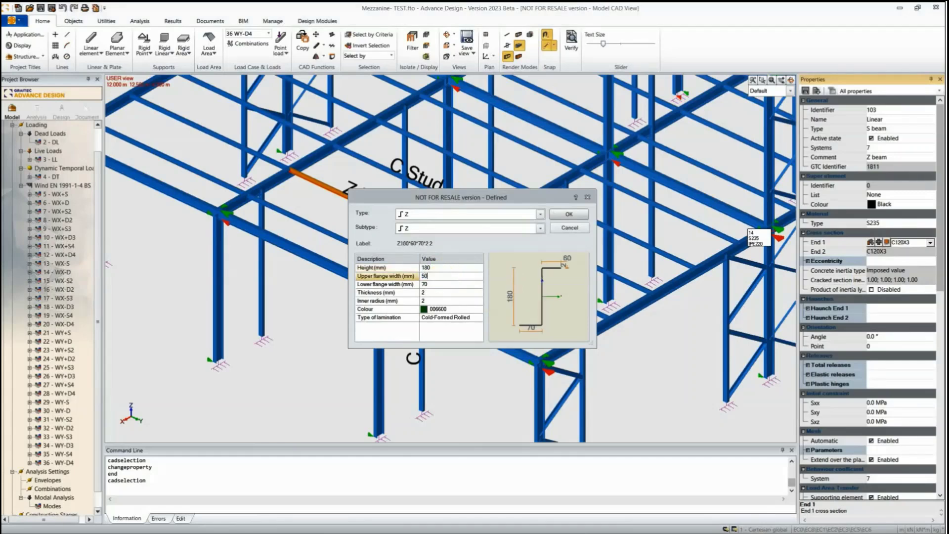
- Set the Z section's lower flange width to 50 mm and apply the section to the Z beam
left_click(464, 286)
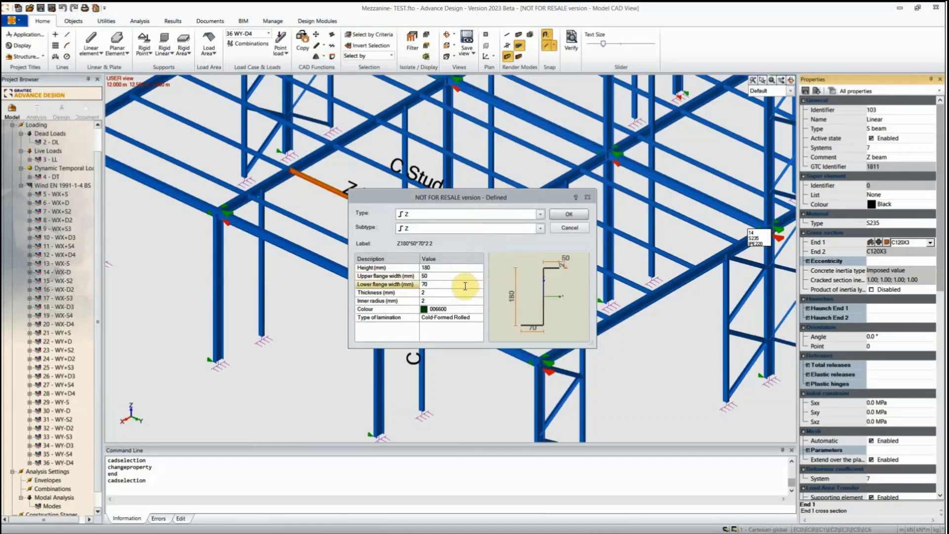
left_click(465, 286)
type("50")
left_click(457, 293)
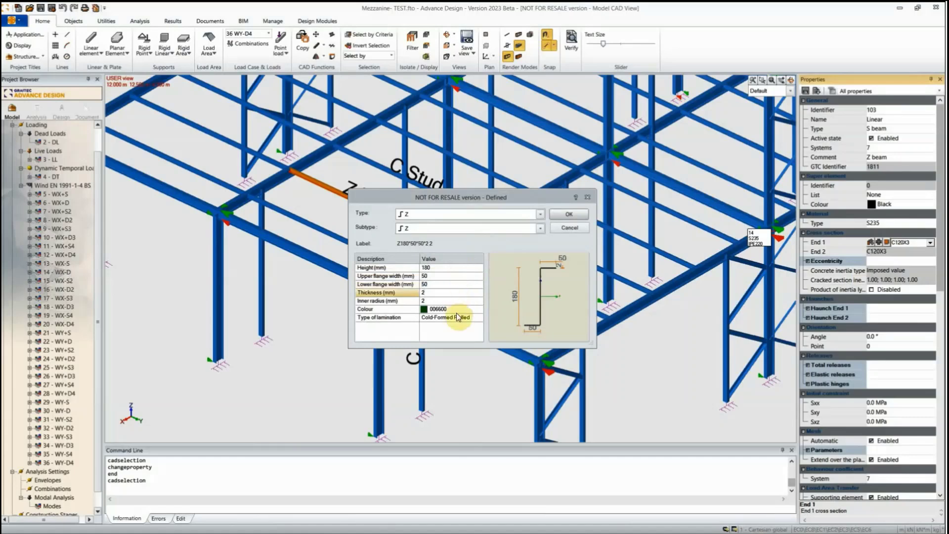
left_click(579, 216)
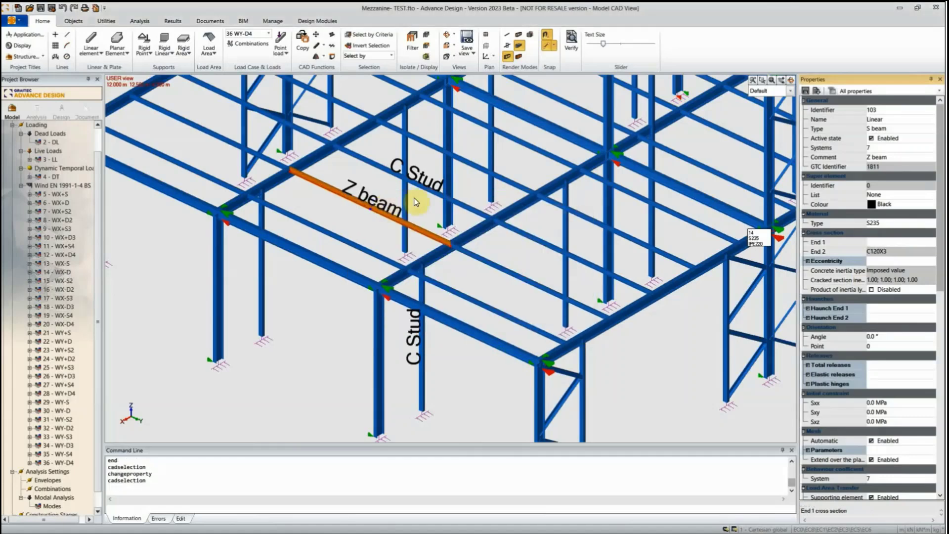
key("Escape")
- Change the comment of the C Stud roof member beside the Z beam to Sigma Purlin
left_click(457, 205)
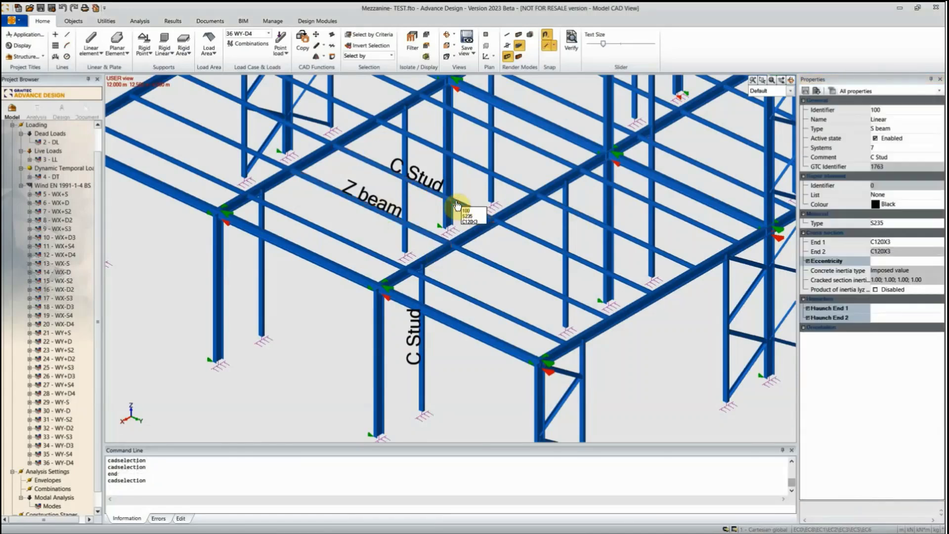
left_click(899, 157)
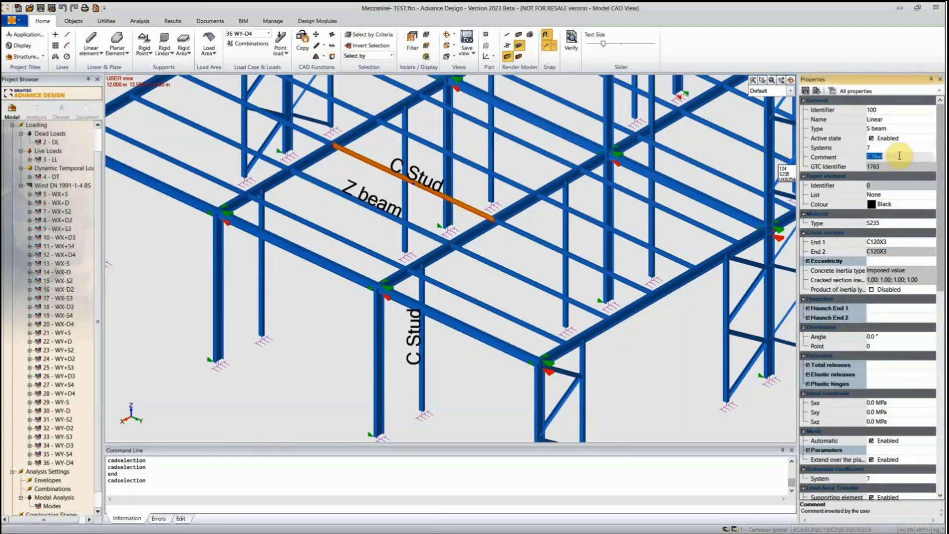
type("Sigma Purlin")
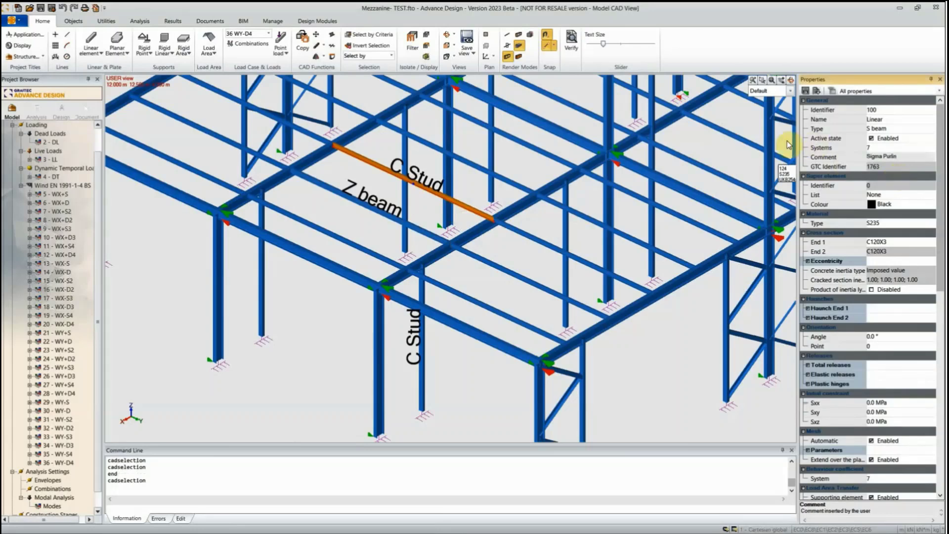
key("Return")
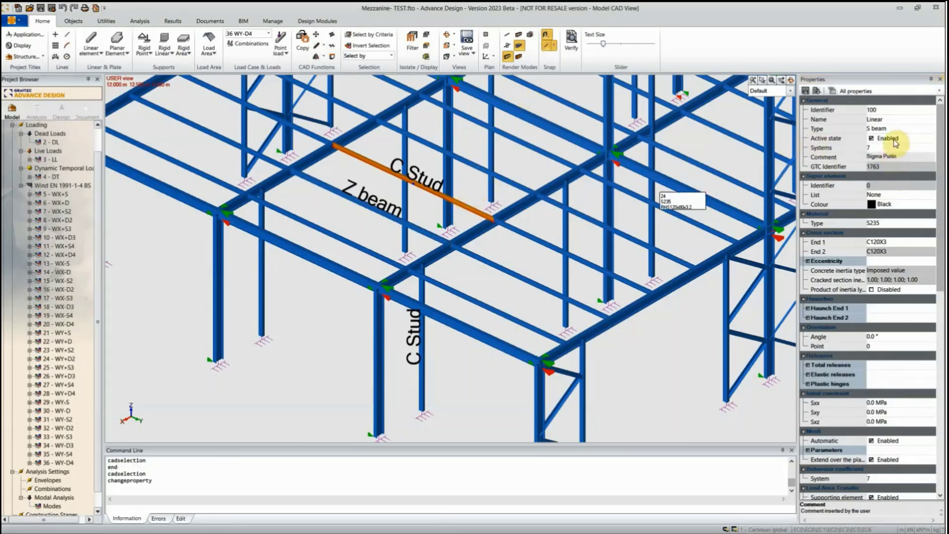
left_click(467, 184)
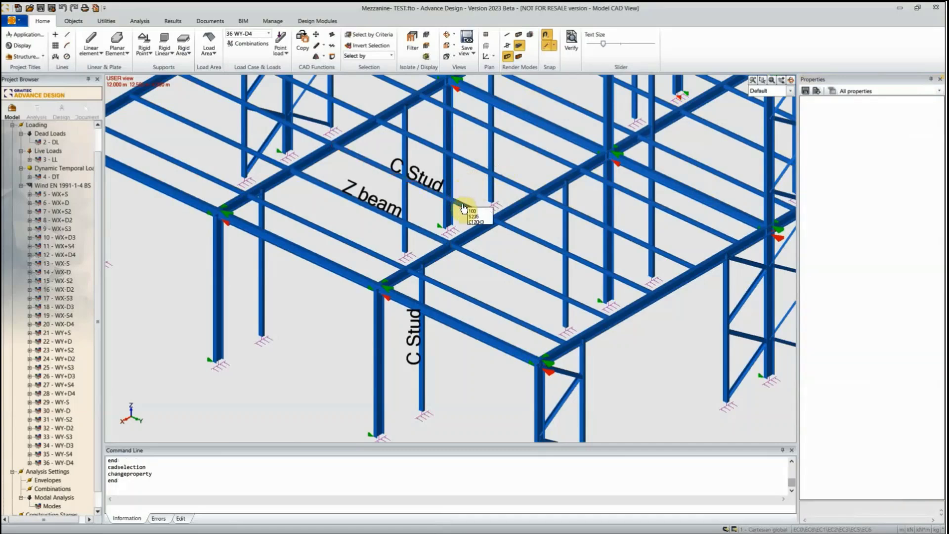
left_click(489, 214)
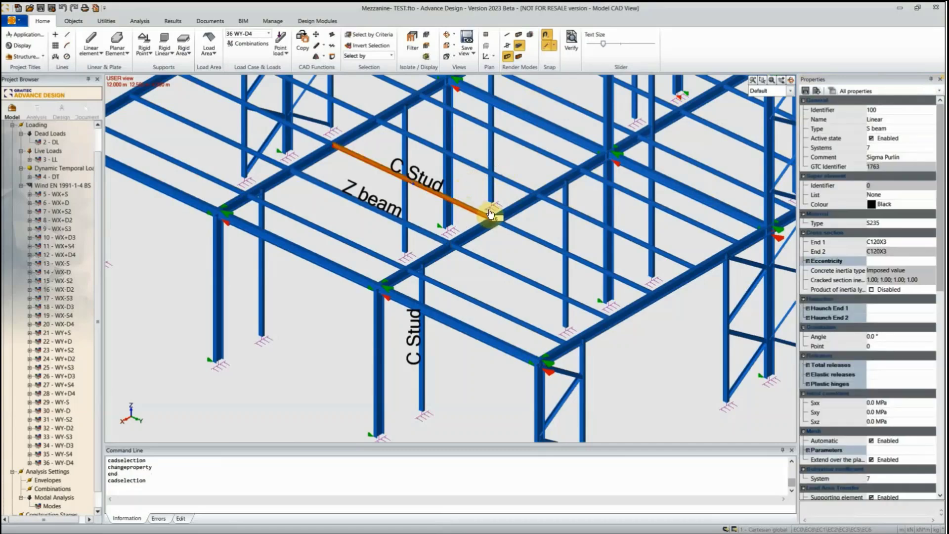
key("Escape")
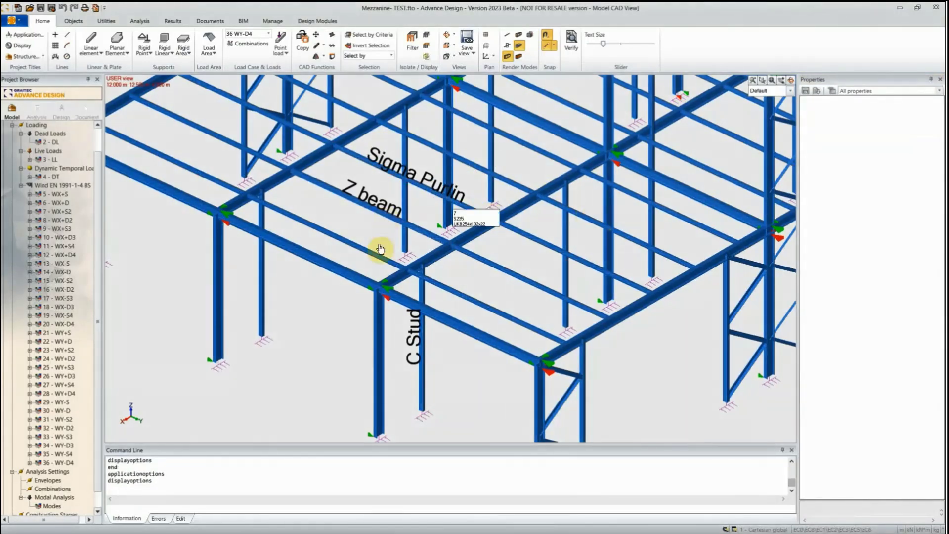
- Assign the Ayrshire Zeta section AYR 1/17515 from the cross-section library to End 1 of the member labelled Sigma Purlin
left_click(462, 207)
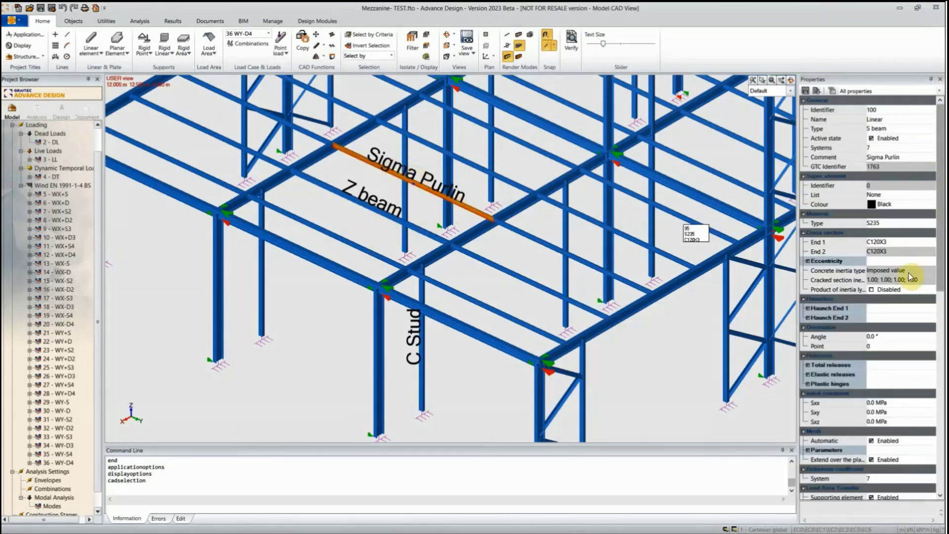
left_click(886, 243)
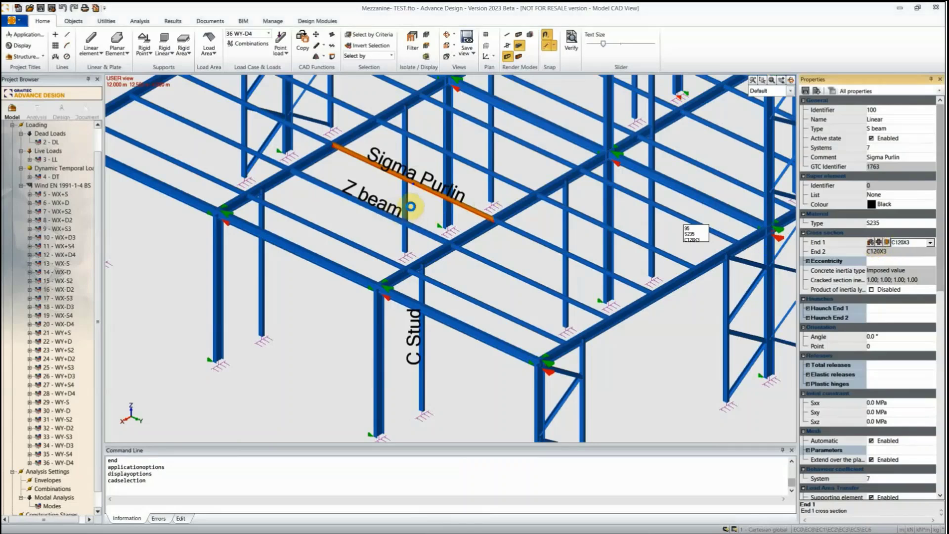
scroll(411, 272, "up", 2)
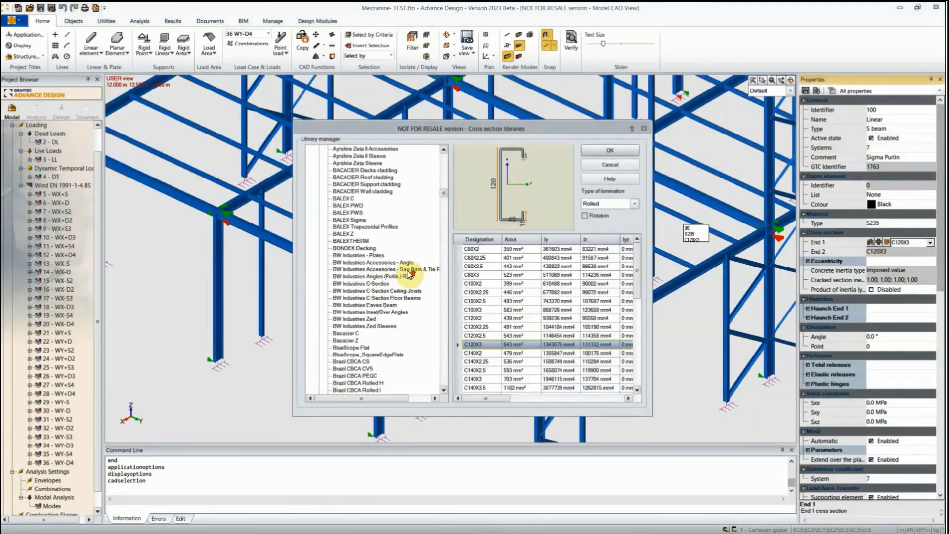
scroll(410, 275, "up", 6)
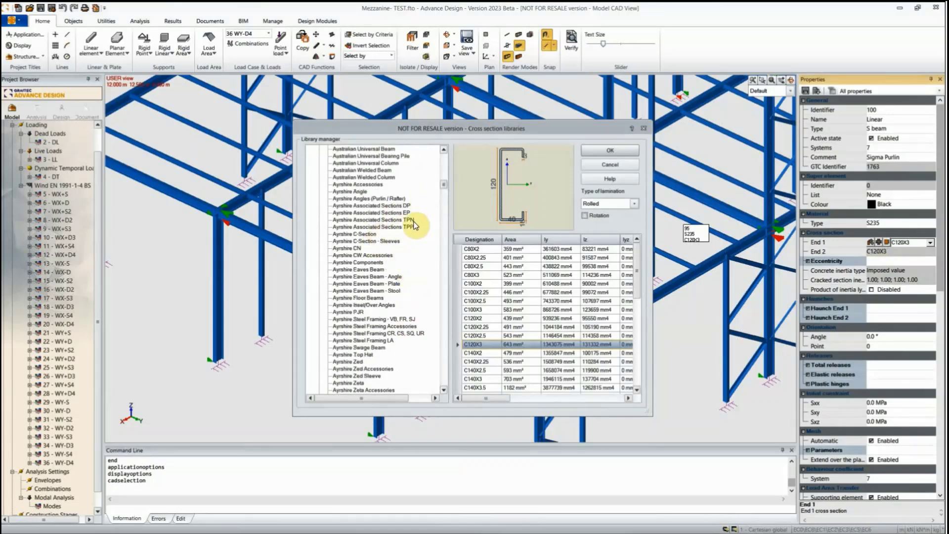
scroll(401, 300, "down", 13)
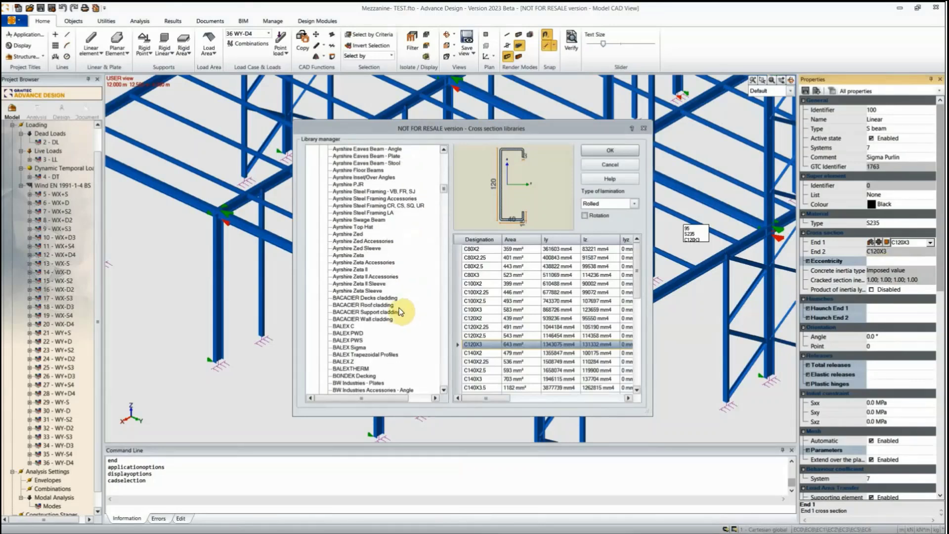
scroll(402, 310, "down", 9)
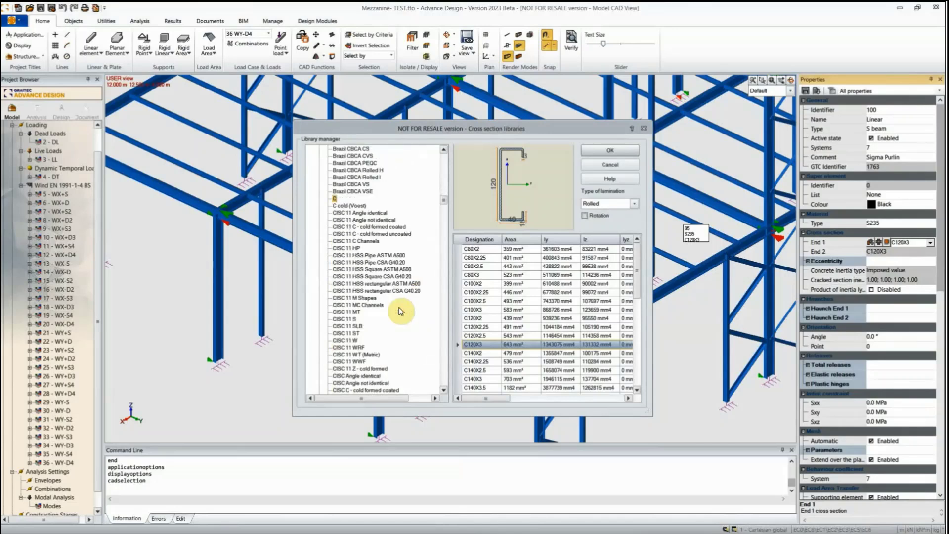
scroll(400, 311, "up", 20)
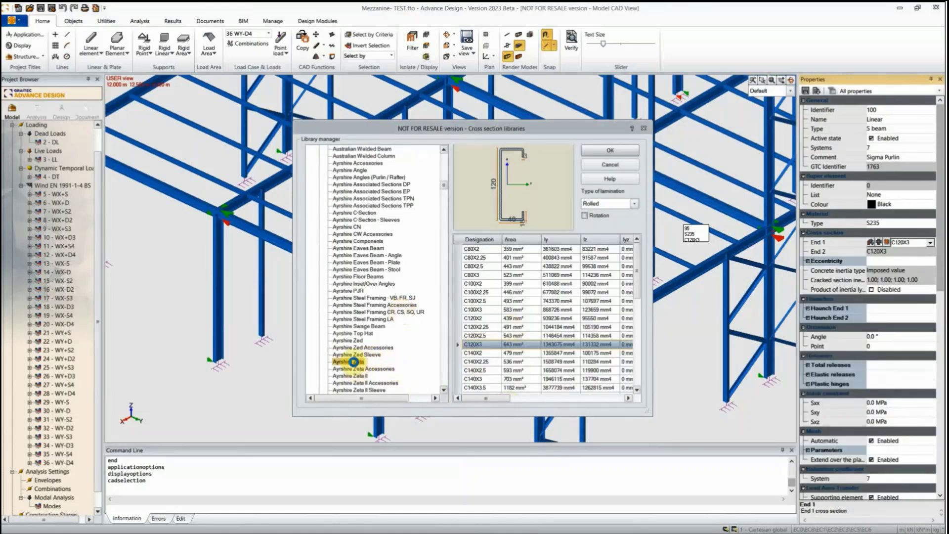
left_click(354, 363)
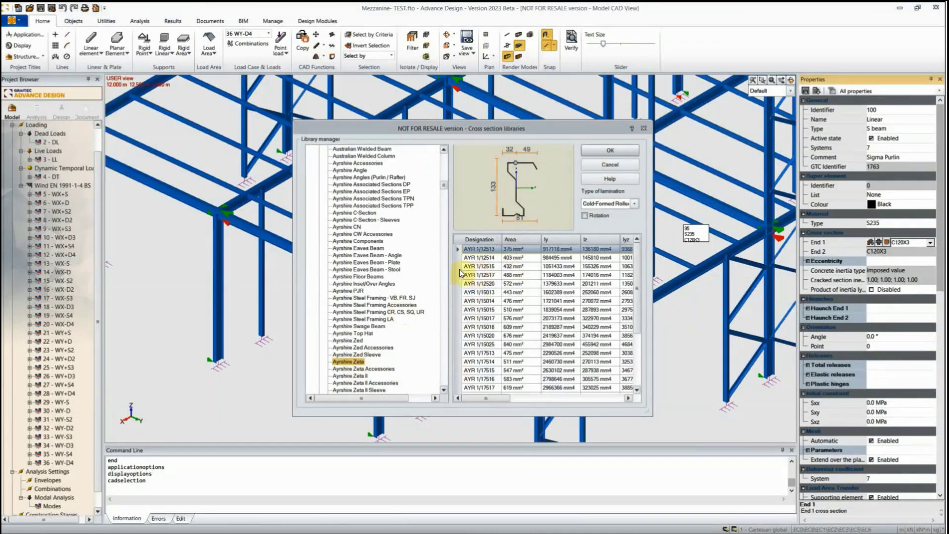
left_click(460, 371)
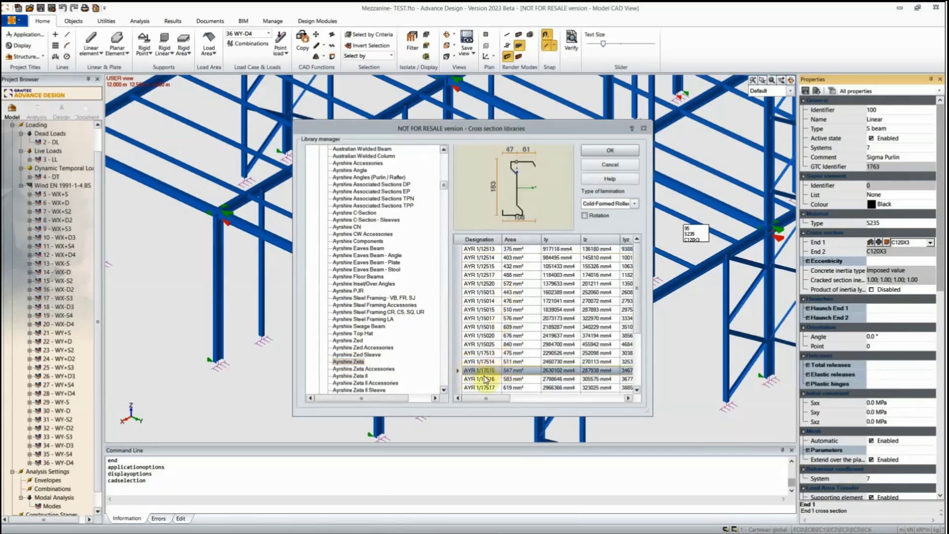
left_click(607, 152)
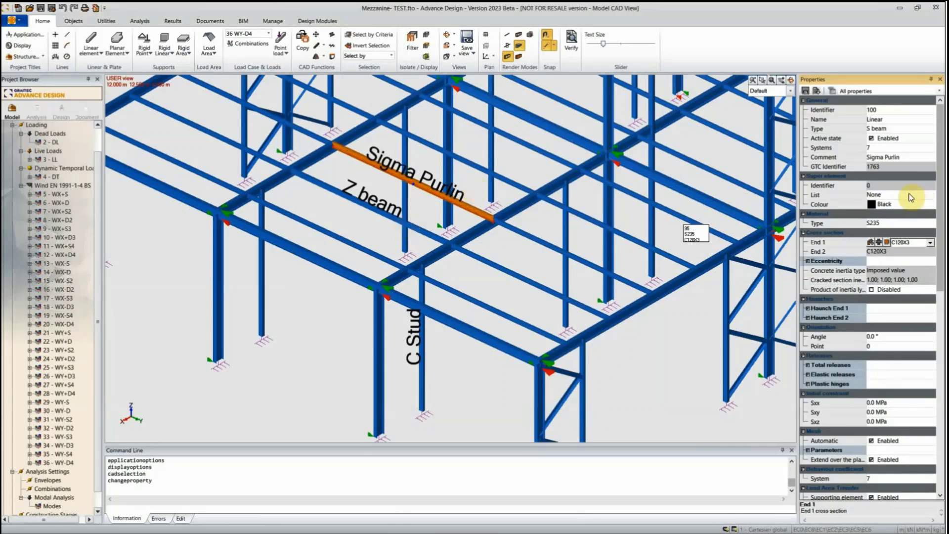
- Change the member's comment from Sigma Purlin to Zeta Purlin and deselect it
left_click(882, 157)
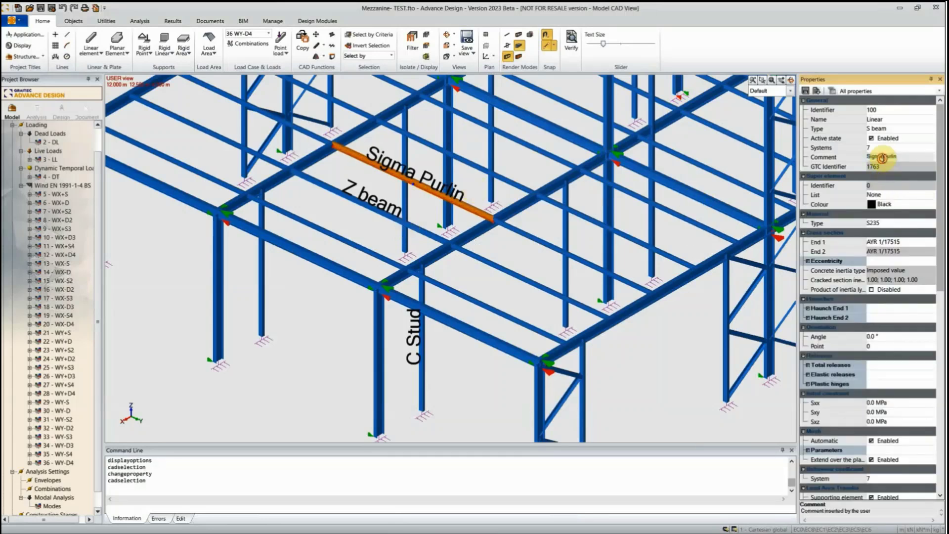
left_click_drag(882, 158, 847, 158)
type("Zeta")
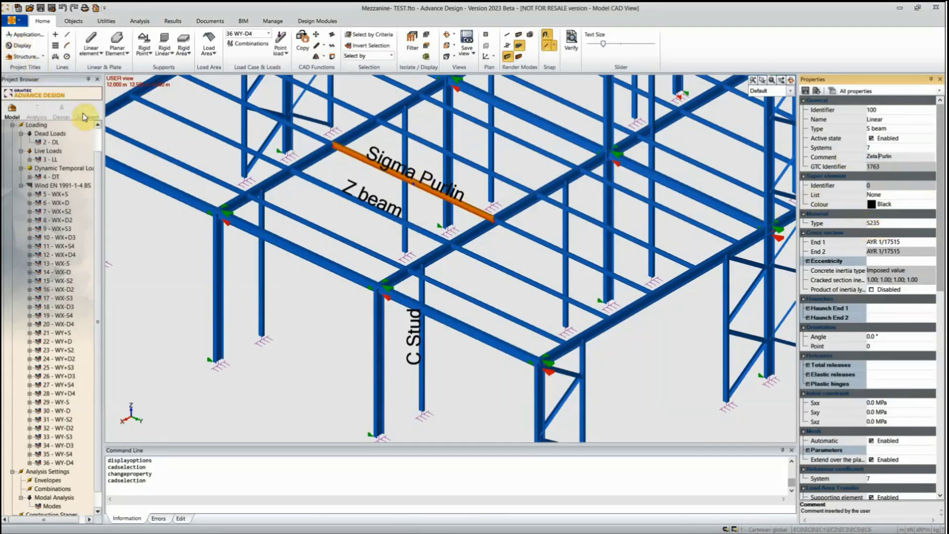
key("Return")
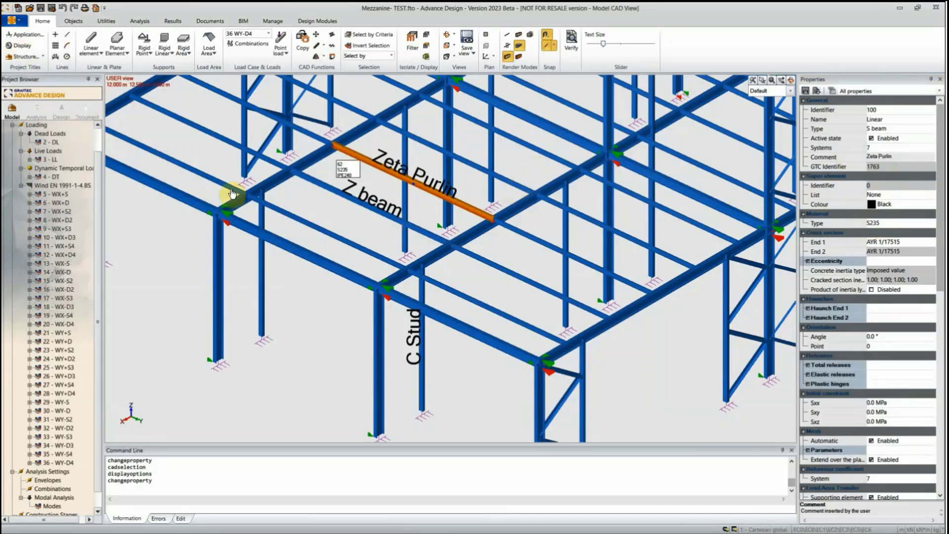
key("Escape")
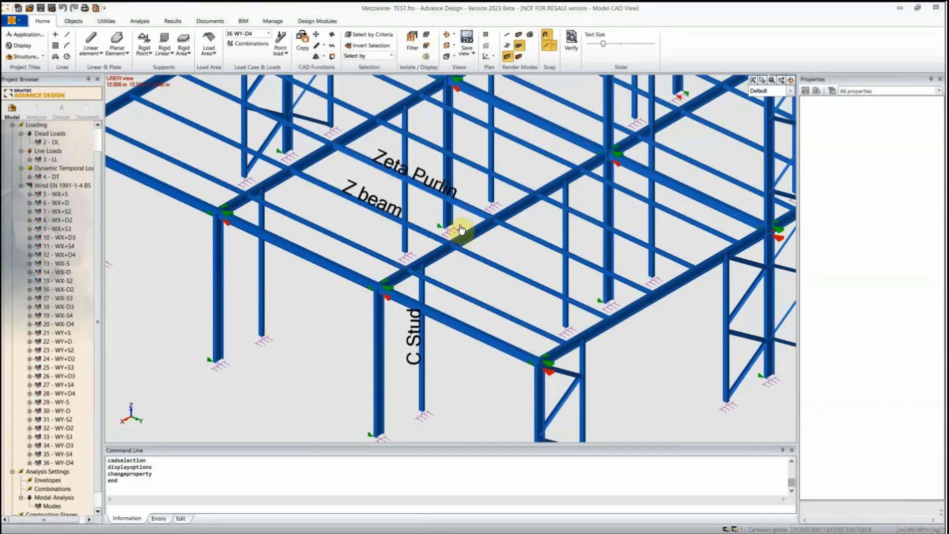
- Try to create a super element from the Zeta Purlin and the collinear purlin in the adjacent bay
left_click(487, 219)
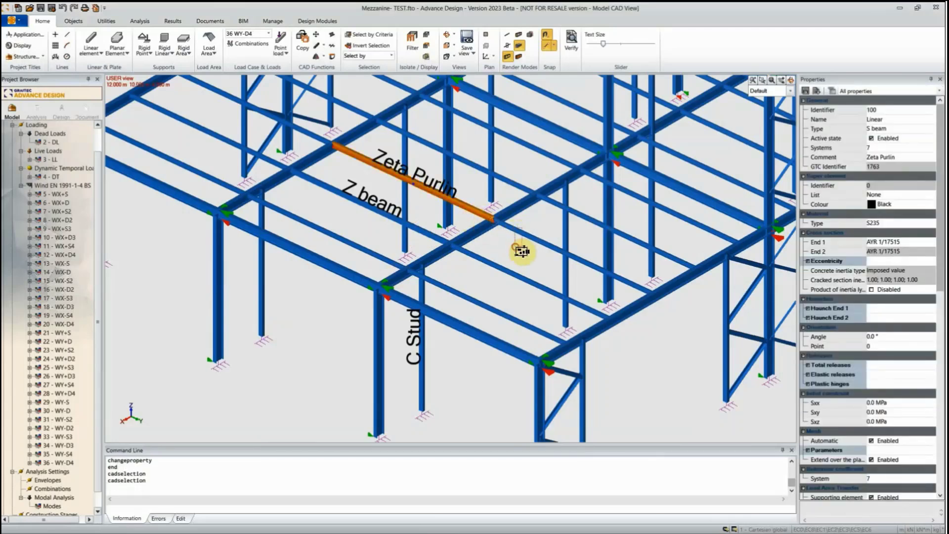
left_click(517, 240)
right_click(516, 240)
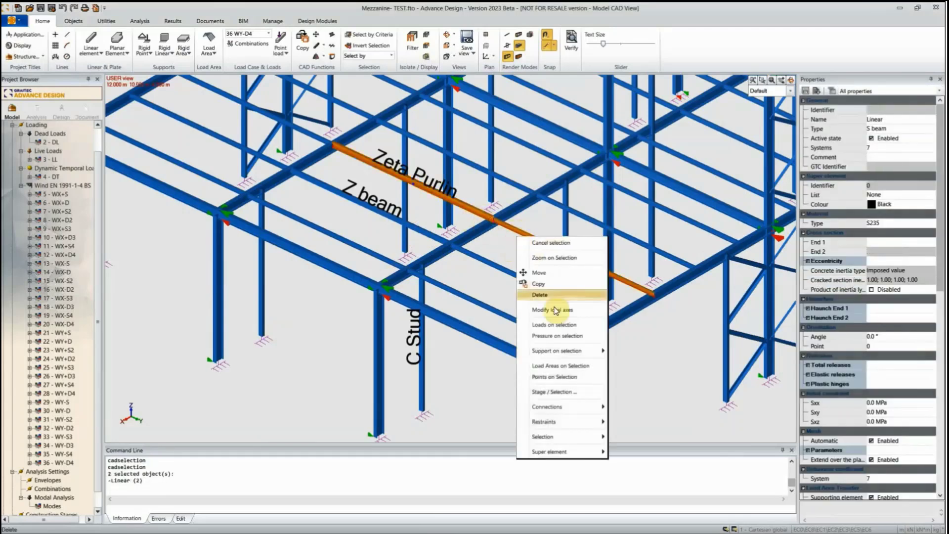
mouse_move(579, 452)
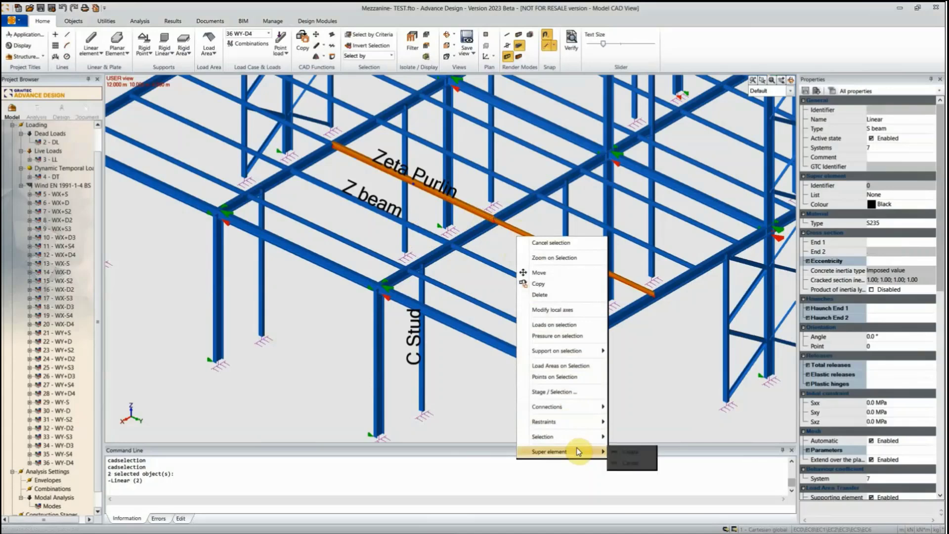
left_click(624, 451)
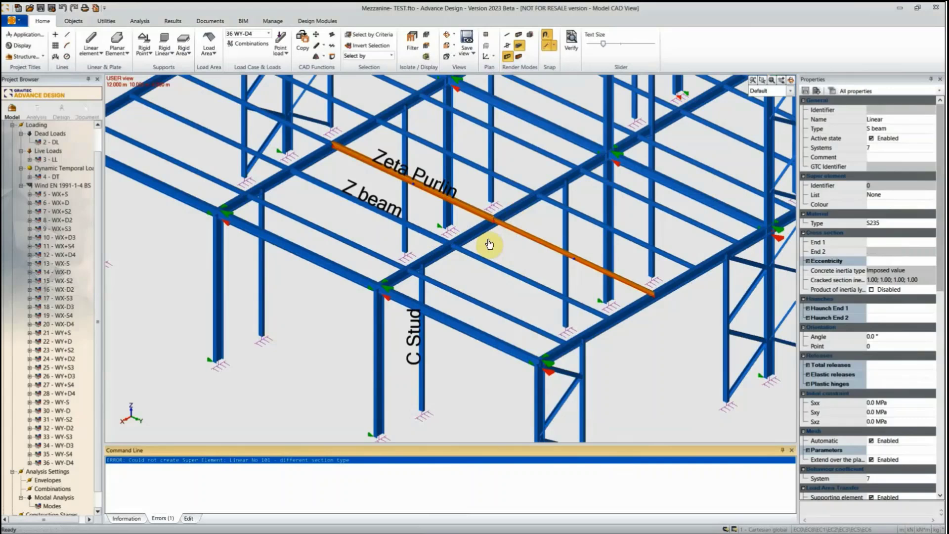
- Delete the two adjacent-bay purlins that continue the lines of the Zeta Purlin and the Z beam
left_click(526, 242)
left_click(520, 233)
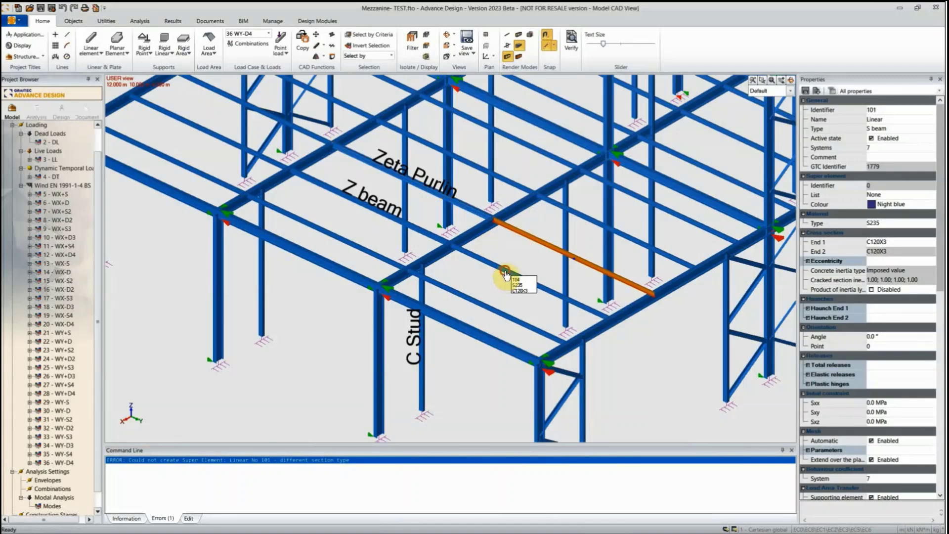
left_click(506, 275)
key("Escape")
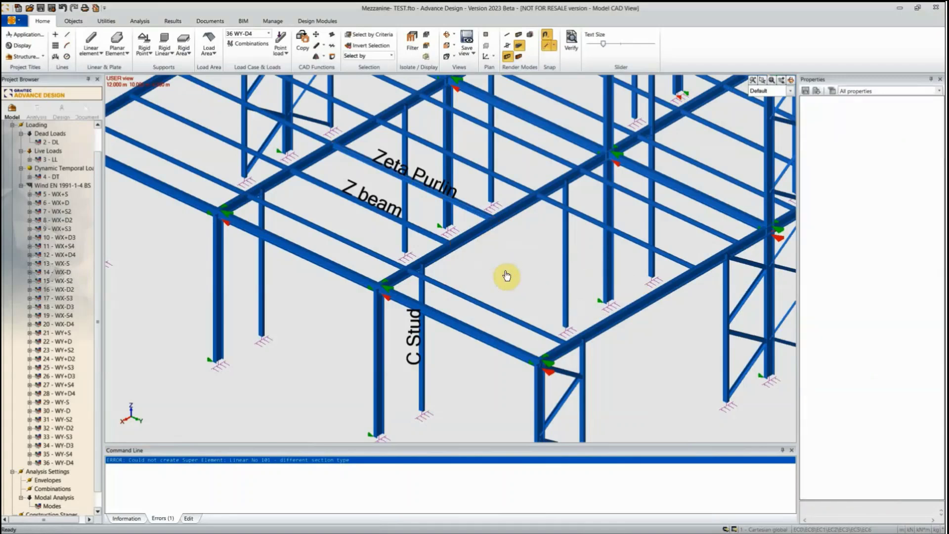
- Stretch the Zeta Purlin across the adjacent bay so it reaches the outer rafter
left_click(493, 218)
left_click_drag(493, 218, 665, 302)
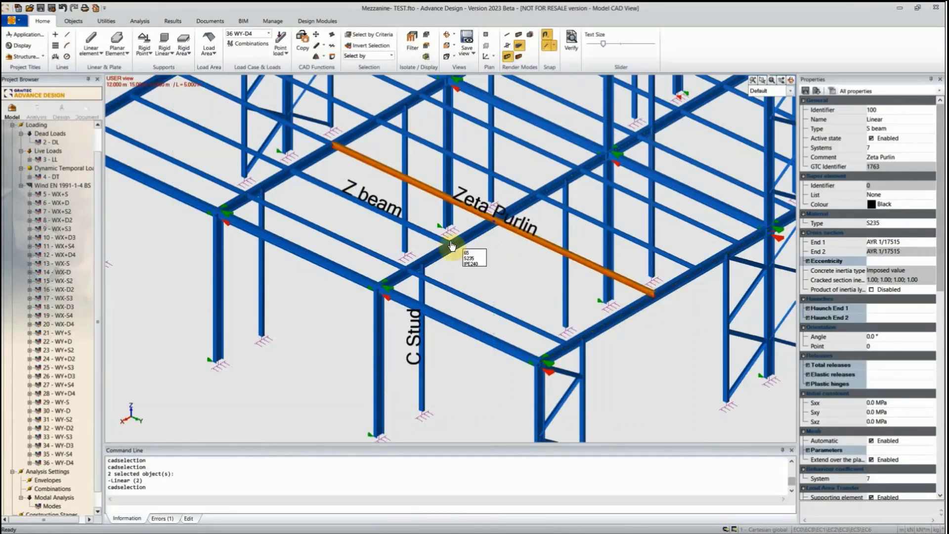
key("Escape")
- Stretch the Z beam across the adjacent bay so it reaches the outer rafter
left_click(444, 241)
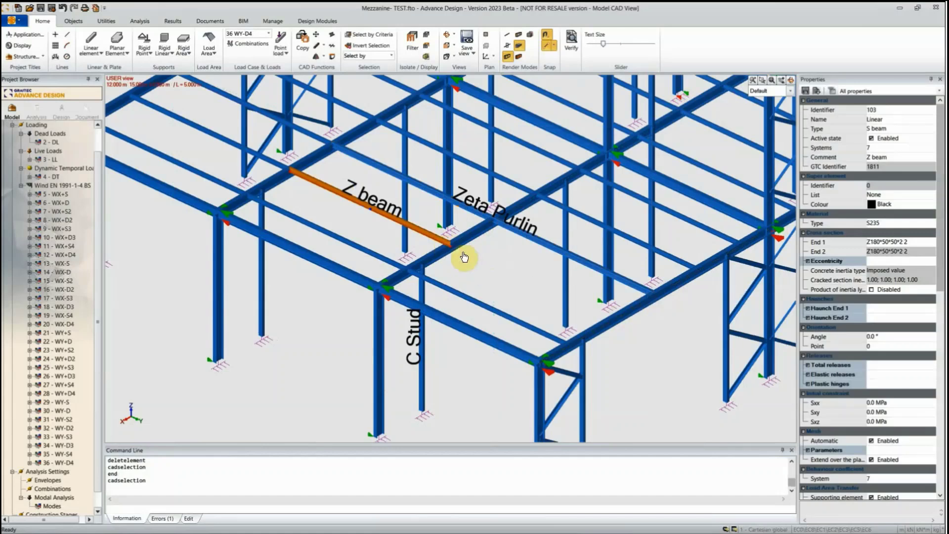
left_click_drag(451, 251, 617, 328)
key("Escape")
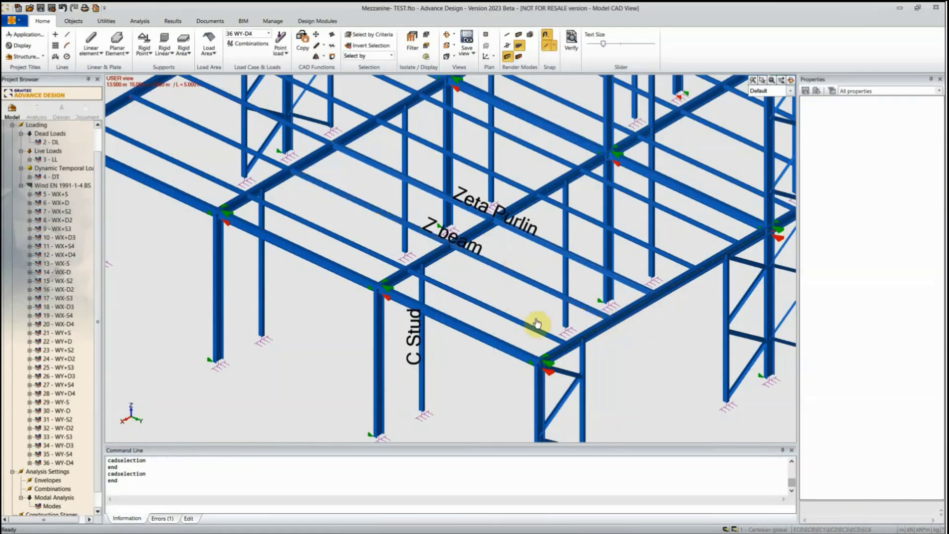
key("ctrl+z")
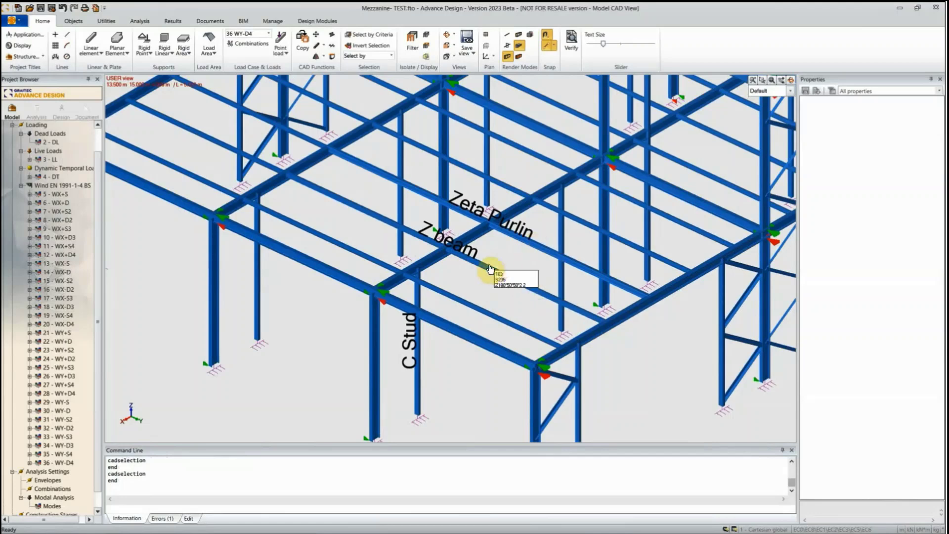
- Review the Zeta Purlin's section, orientation and release properties, and check the view's display options
left_click(518, 244)
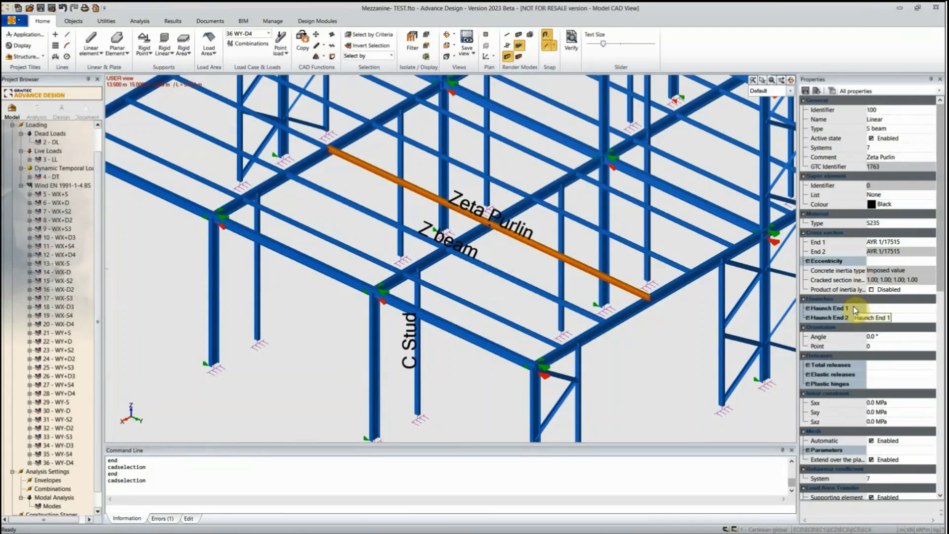
scroll(855, 308, "down", 1)
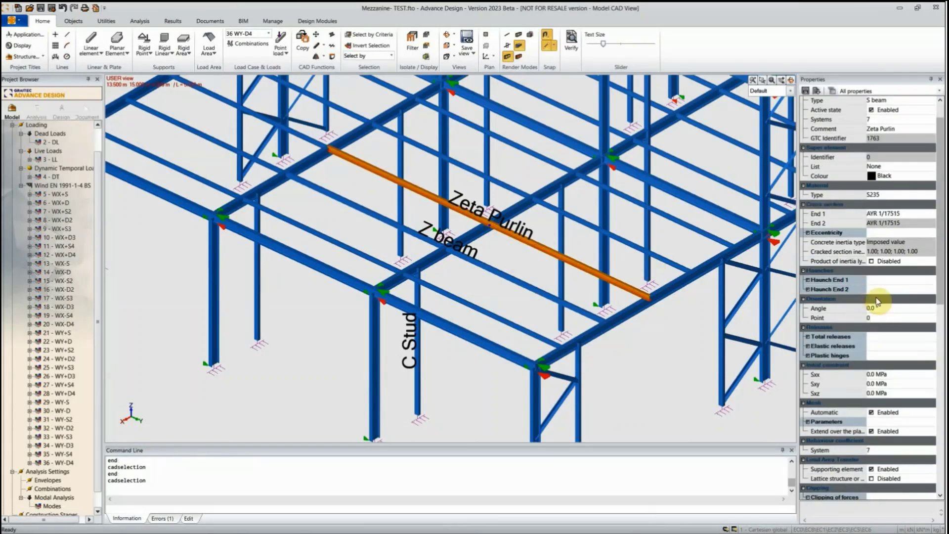
scroll(857, 308, "up", 1)
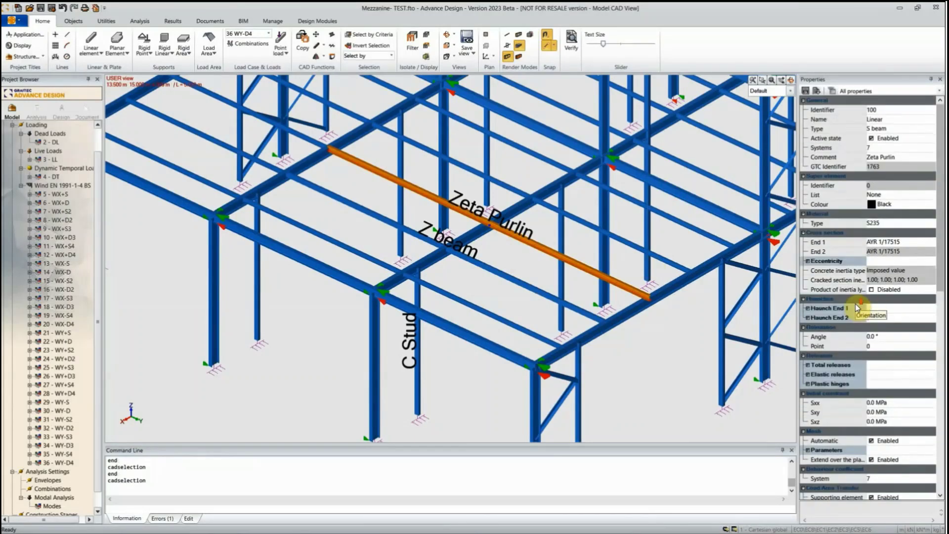
scroll(858, 308, "down", 1)
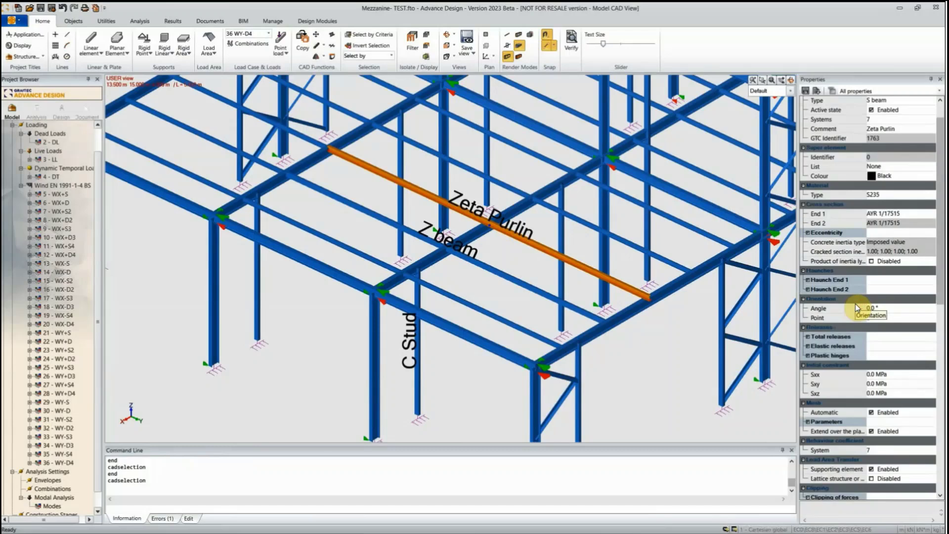
scroll(856, 304, "down", 1)
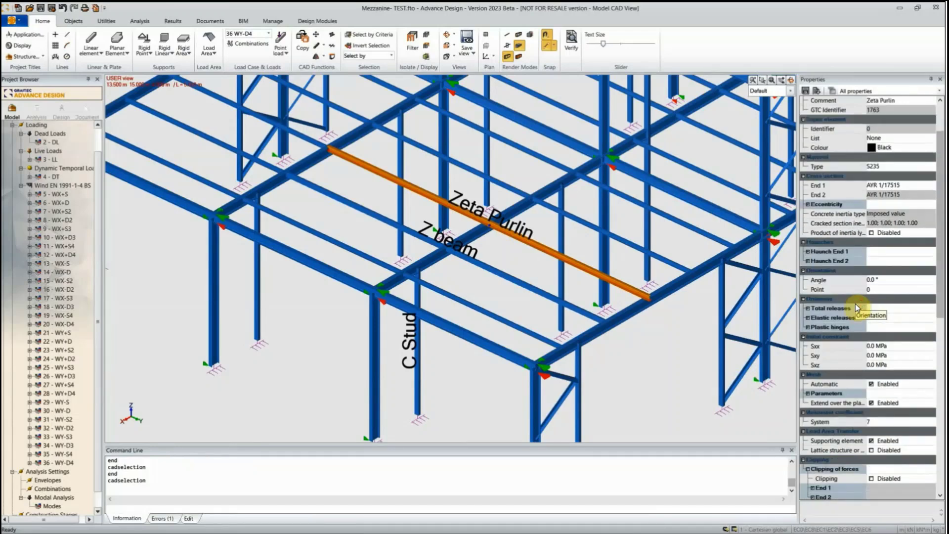
key("Escape")
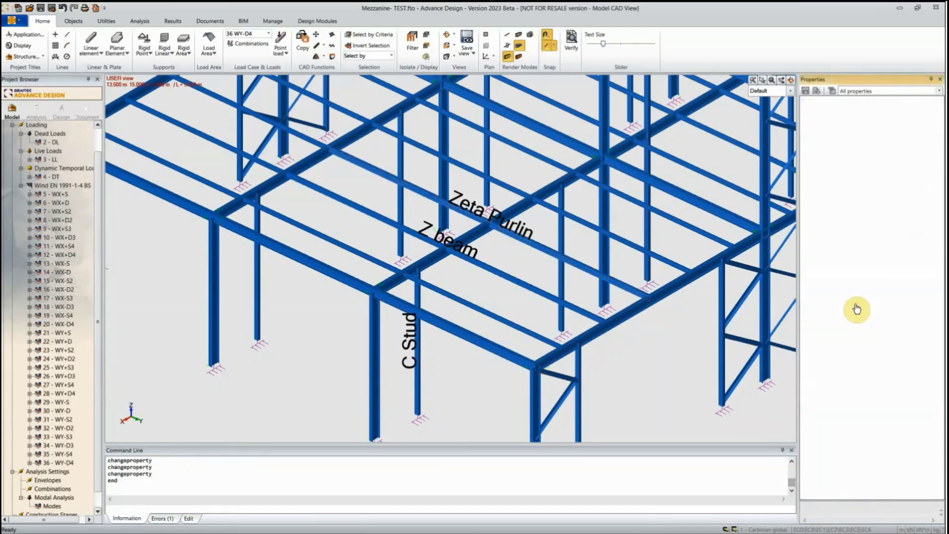
right_click(672, 329)
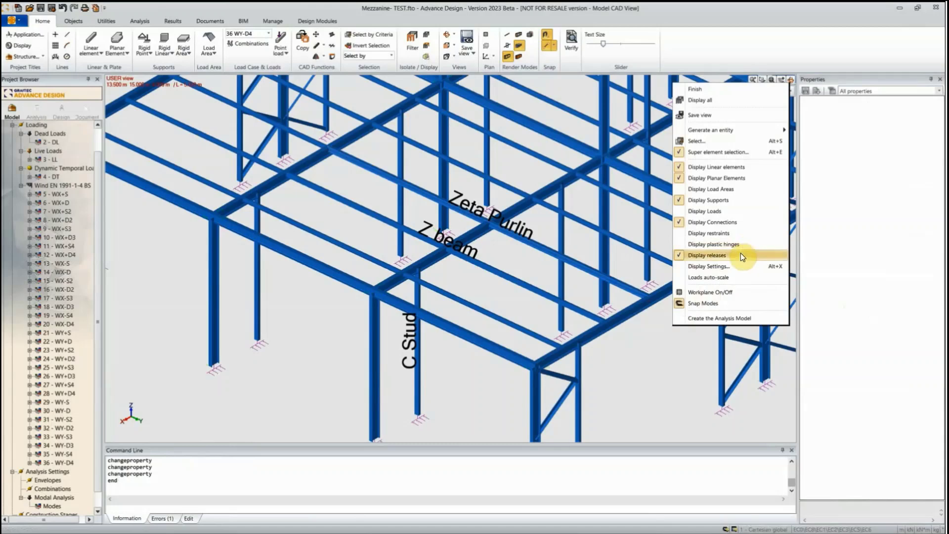
left_click(663, 370)
- Release the Ry and Rz rotations at End 1 of the Zeta Purlin
left_click(638, 298)
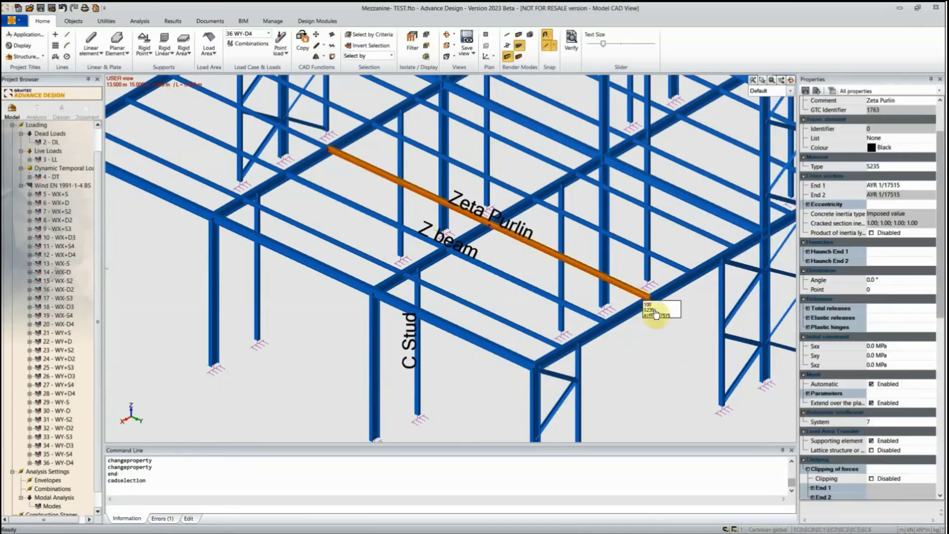
left_click(808, 309)
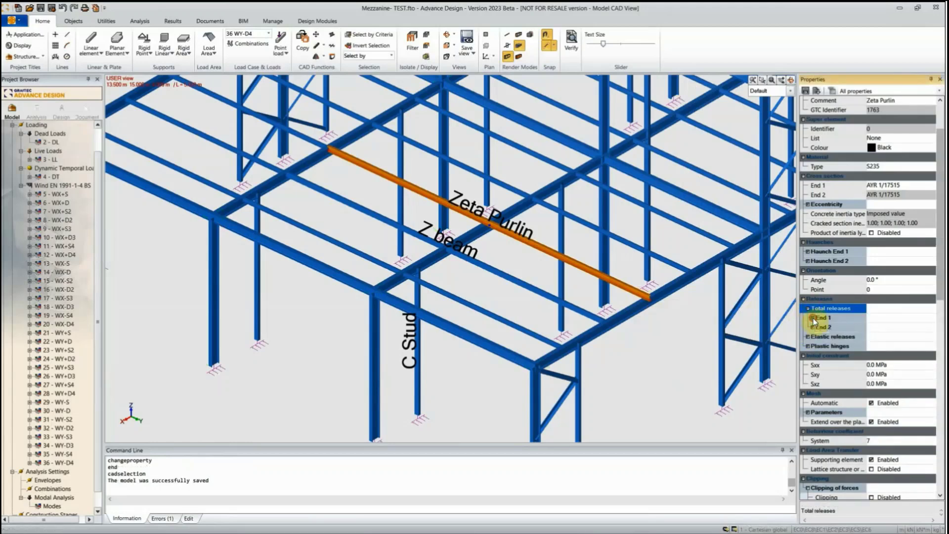
left_click(814, 319)
scroll(674, 312, "up", 6)
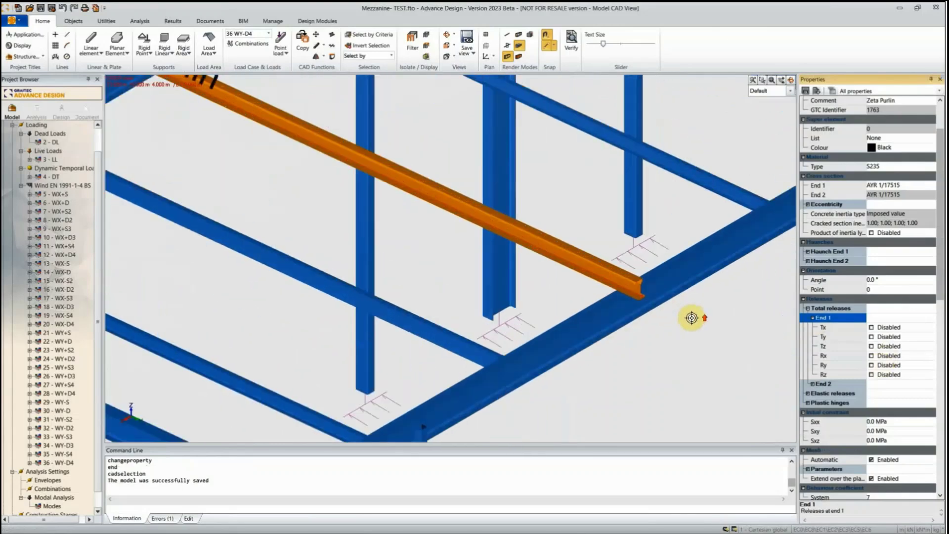
scroll(688, 300, "up", 4)
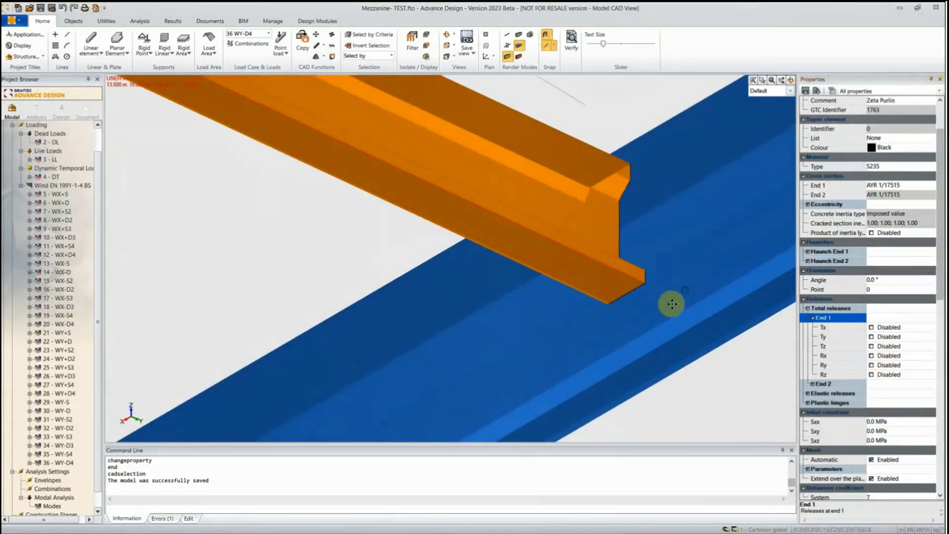
left_click(871, 365)
left_click(871, 375)
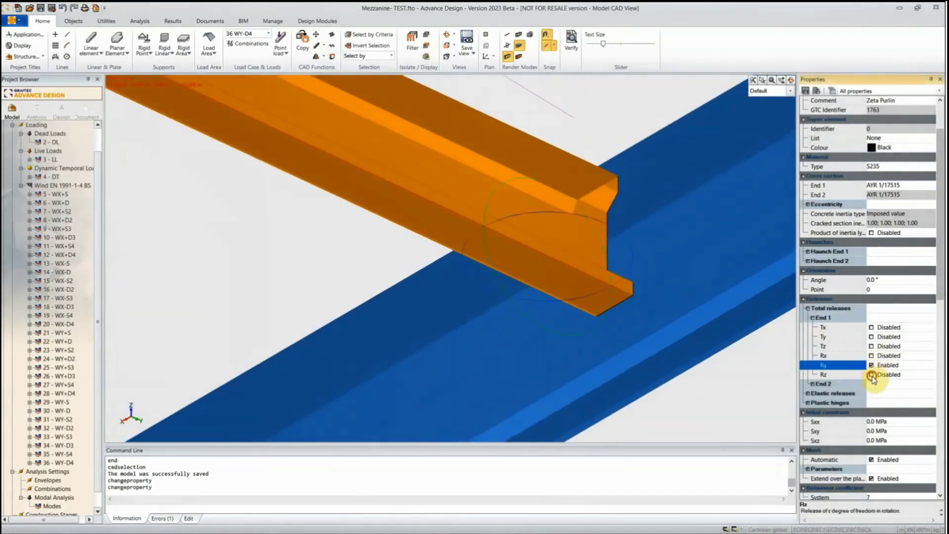
- Release the Ry and Rz rotations at End 2 of the Zeta Purlin
scroll(568, 295, "down", 4)
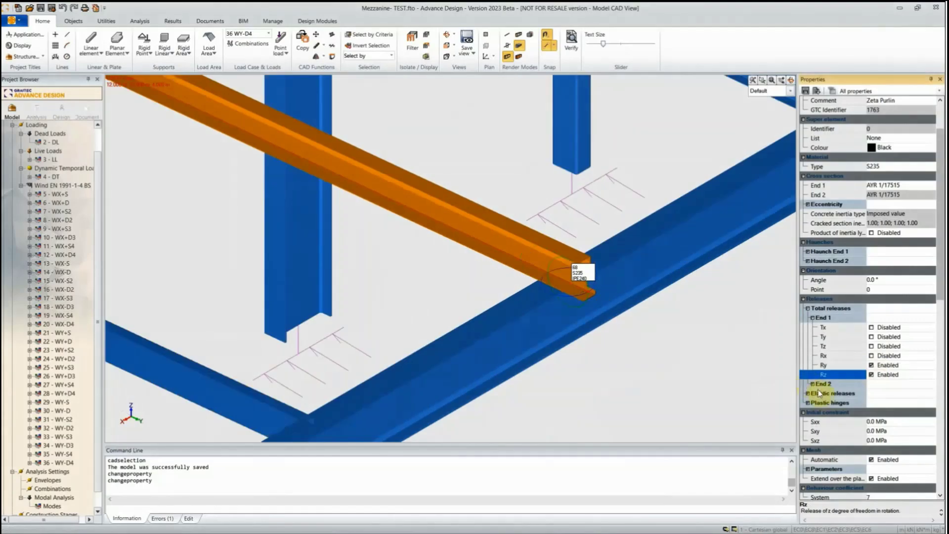
left_click(815, 385)
scroll(375, 173, "up", 5)
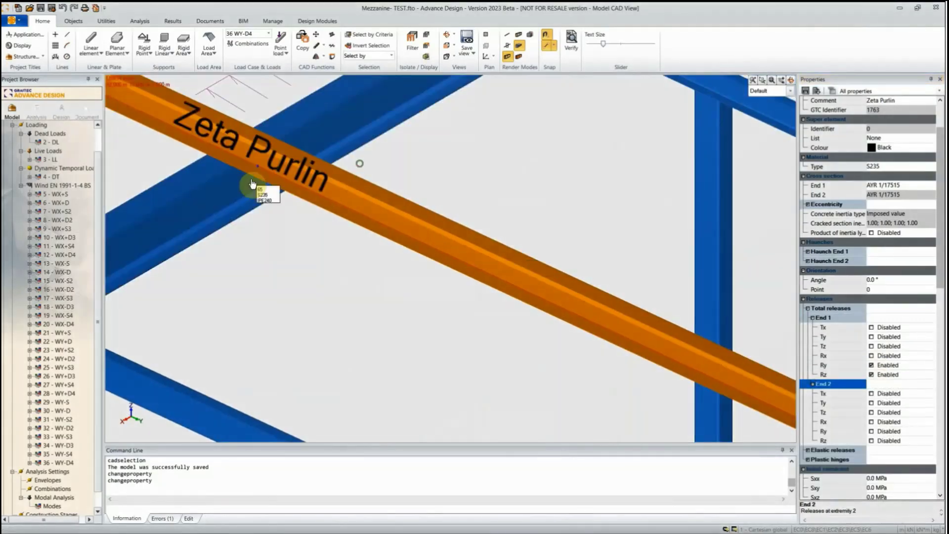
scroll(364, 200, "down", 5)
scroll(400, 239, "up", 5)
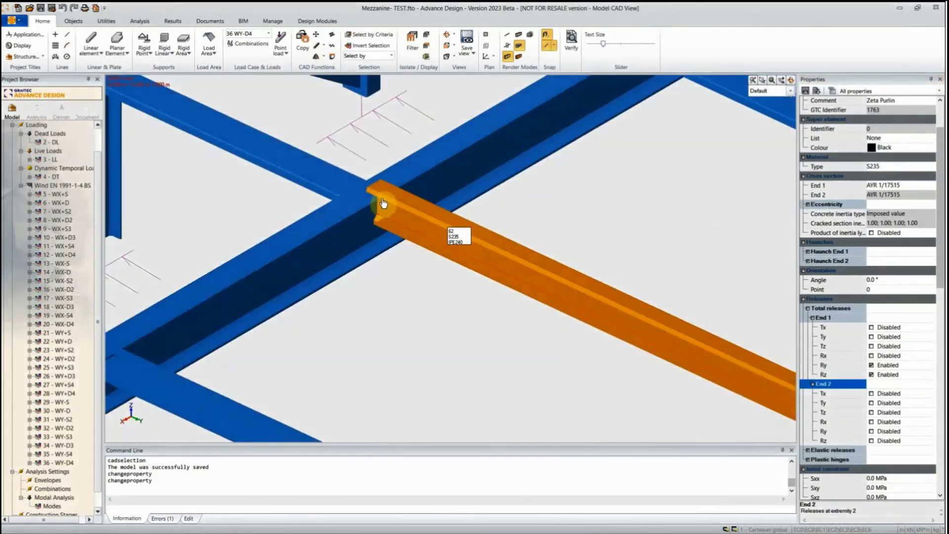
scroll(401, 239, "up", 2)
scroll(604, 312, "down", 1)
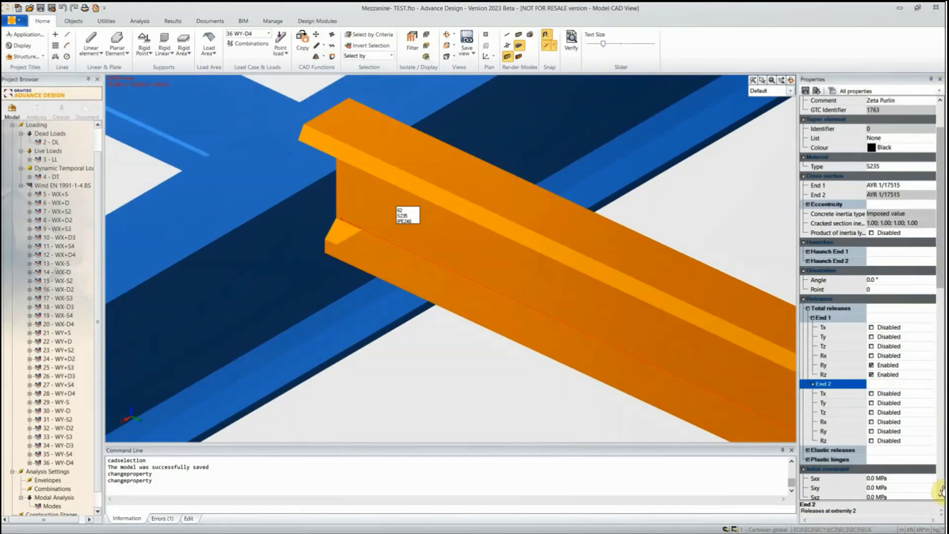
left_click(872, 432)
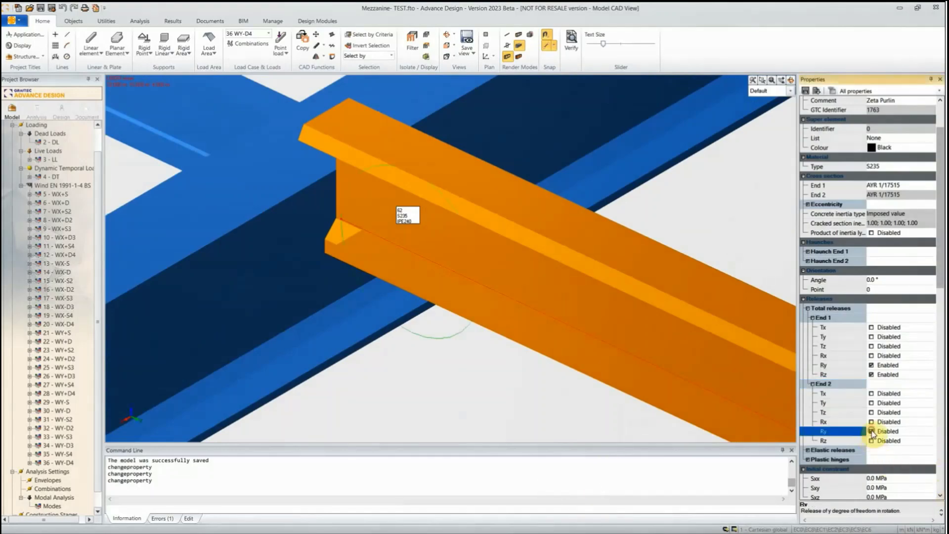
left_click(871, 440)
- Release the Ry and Rz rotations at End 1 of the Z beam
scroll(254, 265, "down", 5)
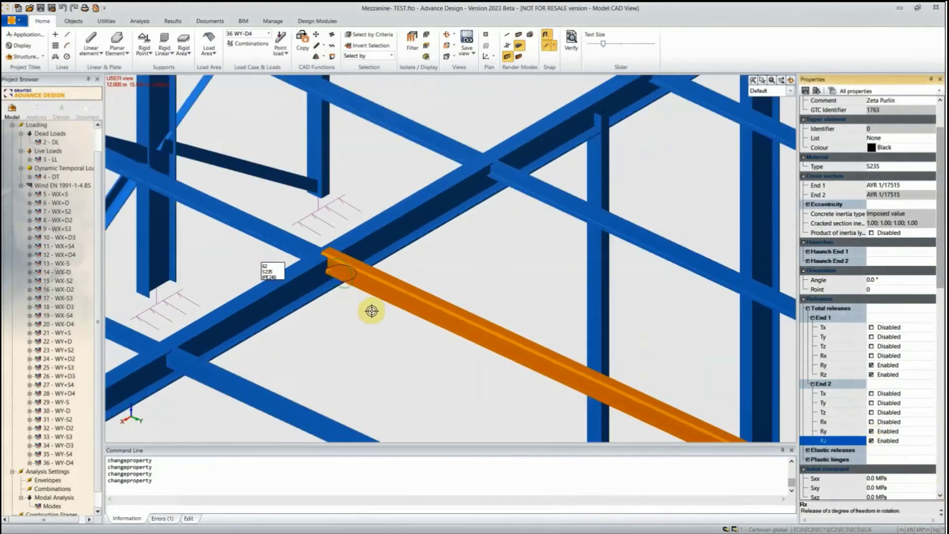
scroll(372, 310, "down", 3)
middle_click_drag(512, 407, 327, 266)
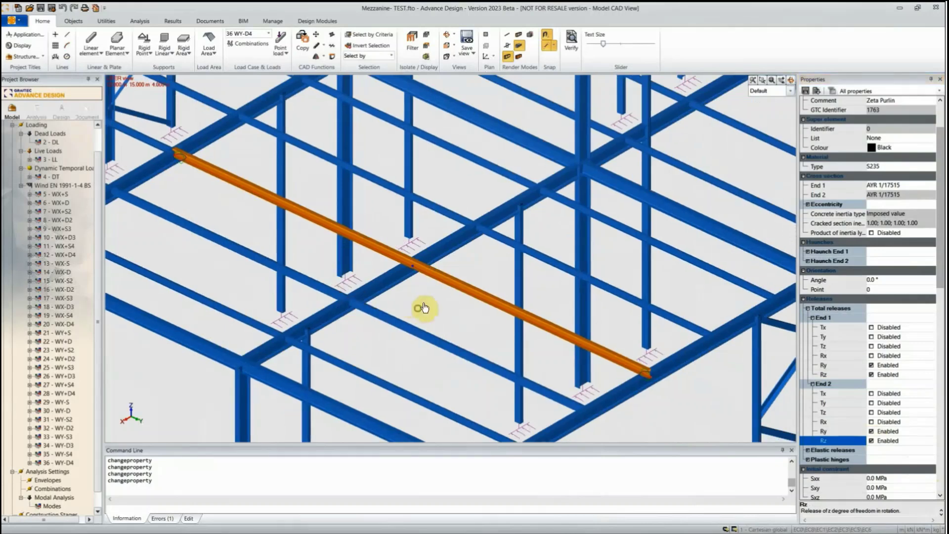
middle_click_drag(424, 308, 466, 314)
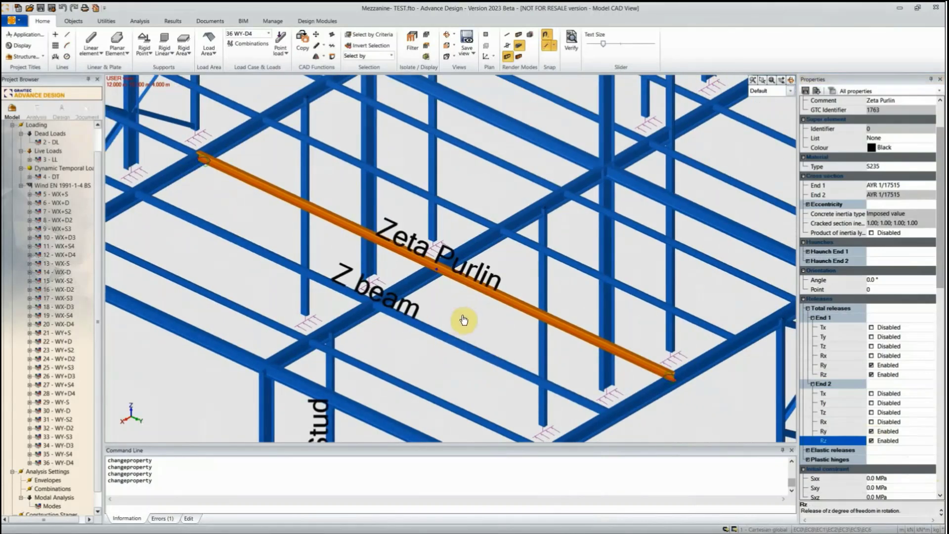
left_click(457, 324)
left_click(488, 297)
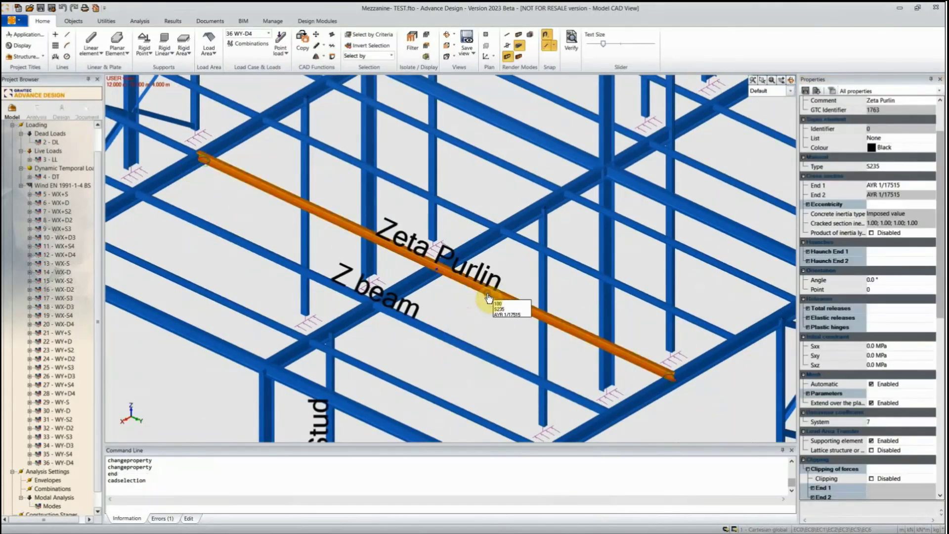
left_click(475, 325)
left_click(462, 345)
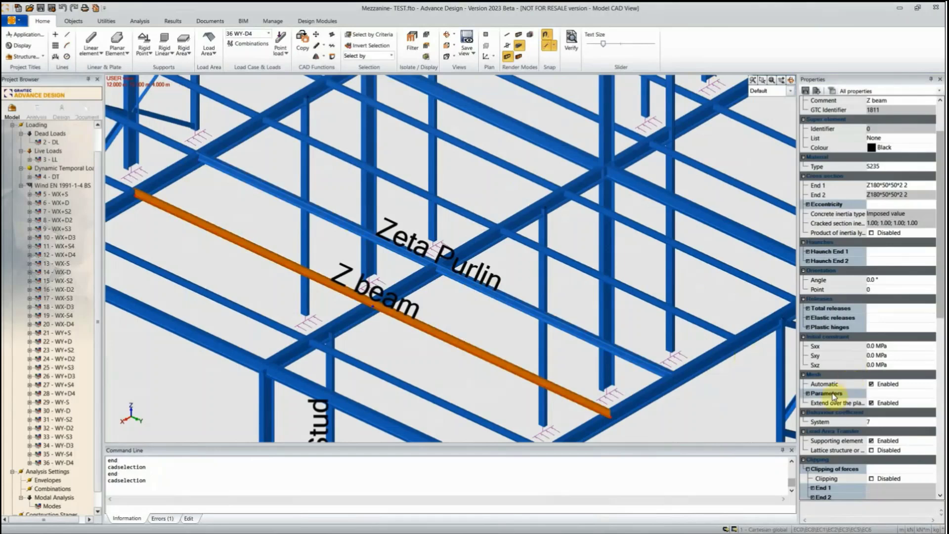
double_click(819, 307)
double_click(817, 319)
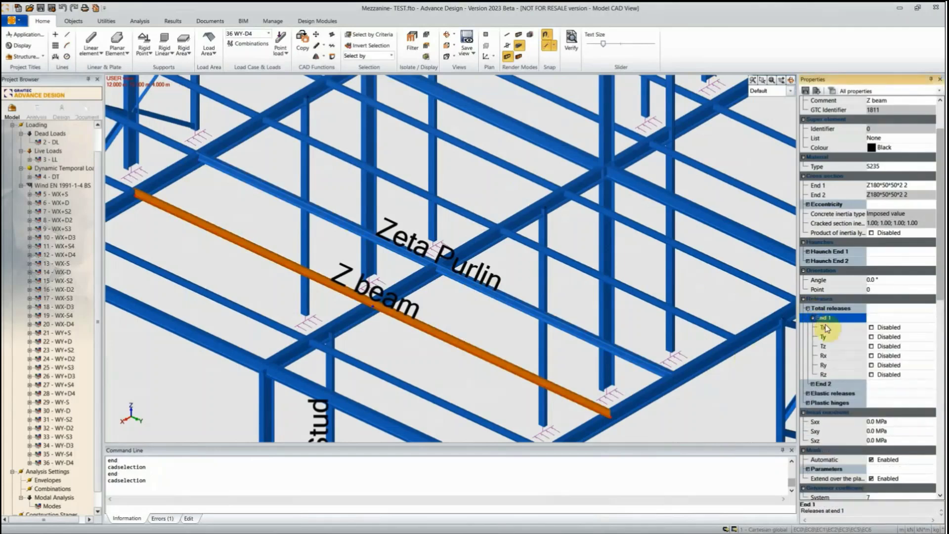
left_click(872, 365)
left_click(872, 374)
- Release the Ry and Rz rotations at End 2 of the Z beam and clear the selection
double_click(813, 384)
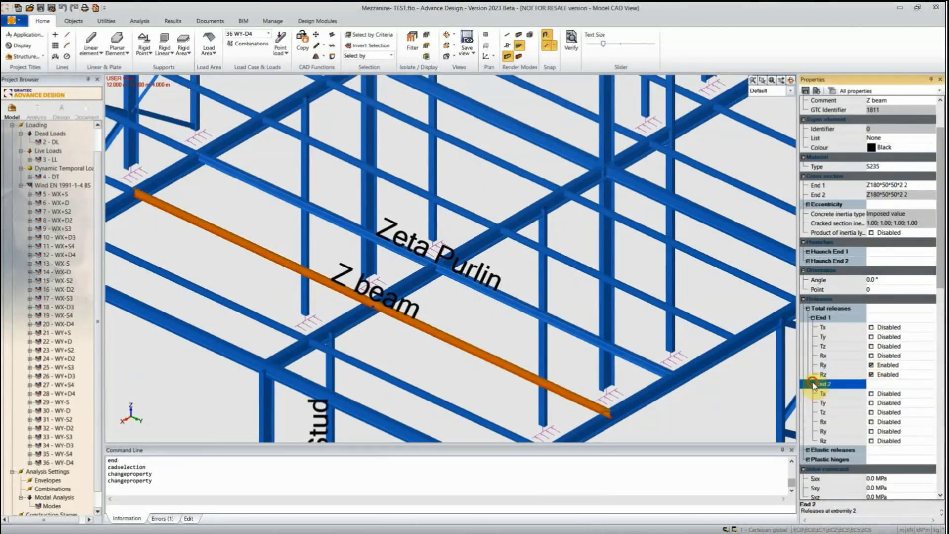
left_click(872, 431)
left_click(872, 441)
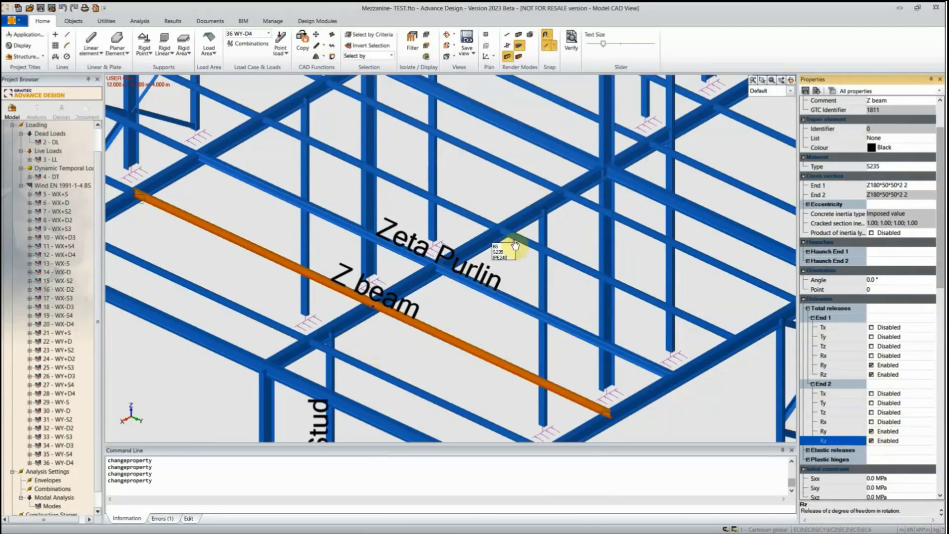
key("Escape")
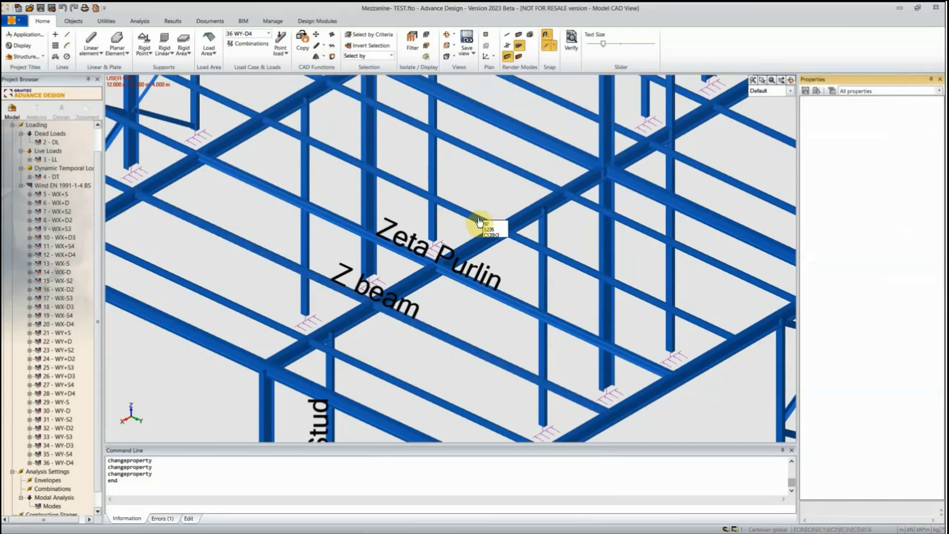
- Delete the C120X3 purlin in the outer bay that lies on the line next to the Zeta Purlin, away from the Z beam
left_click(479, 220)
key("Escape")
left_click(582, 269)
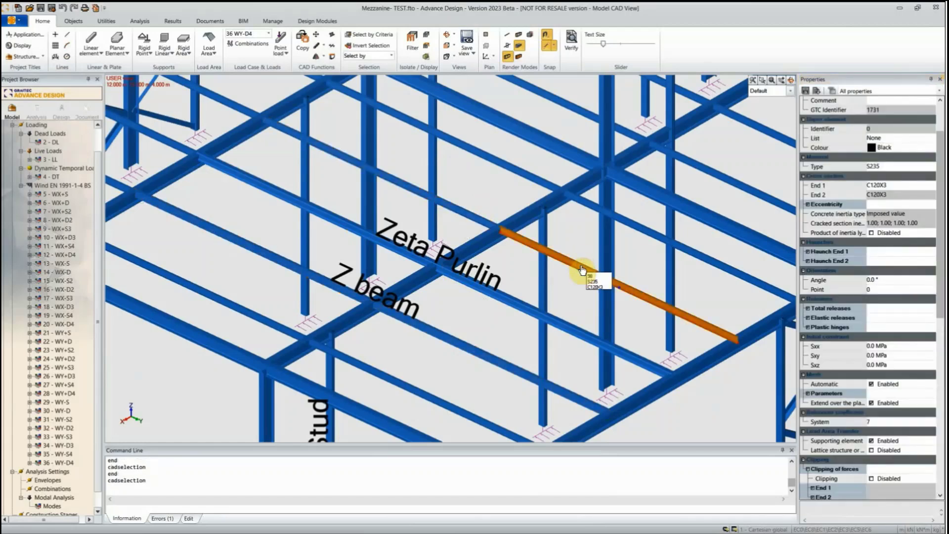
key("Delete")
- Stretch the remaining C120X3 purlin on that line across the emptied bay to the outer rafter and reselect it
left_click(493, 220)
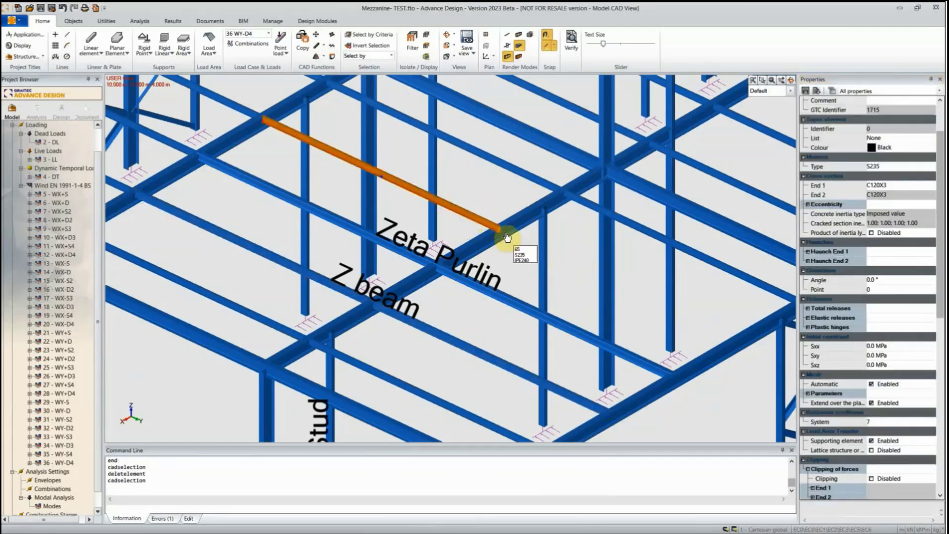
left_click(502, 232)
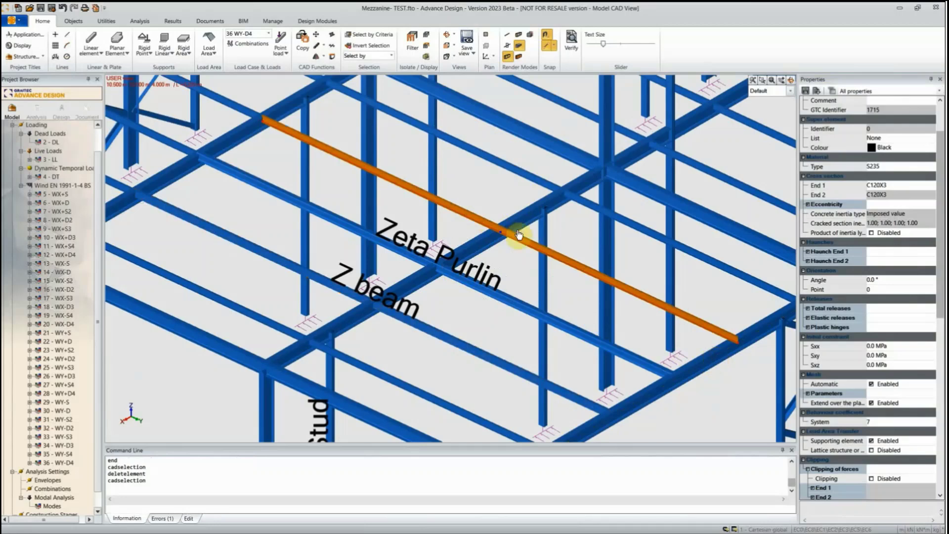
left_click(483, 224)
left_click(494, 226)
- Set the stretched purlin's comment to "Sigma beam" and change the Zeta Purlin's comment to "Zeta beam", updating the model labels
scroll(887, 144, "up", 3)
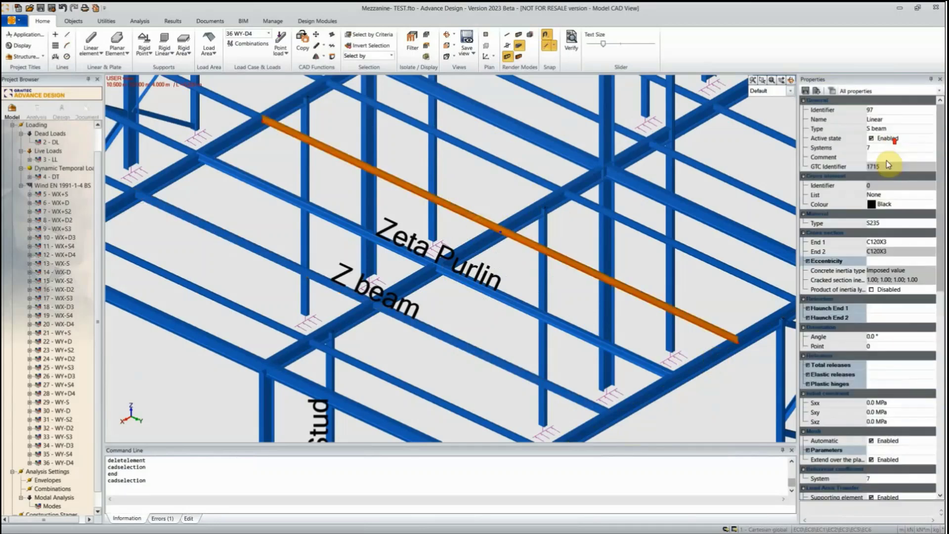
left_click(871, 157)
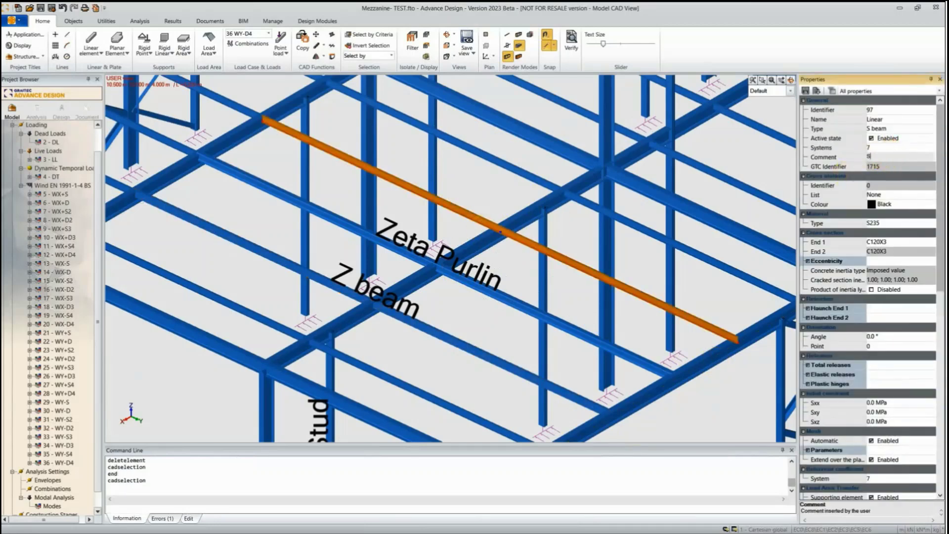
type("Sigma beam")
left_click(522, 269)
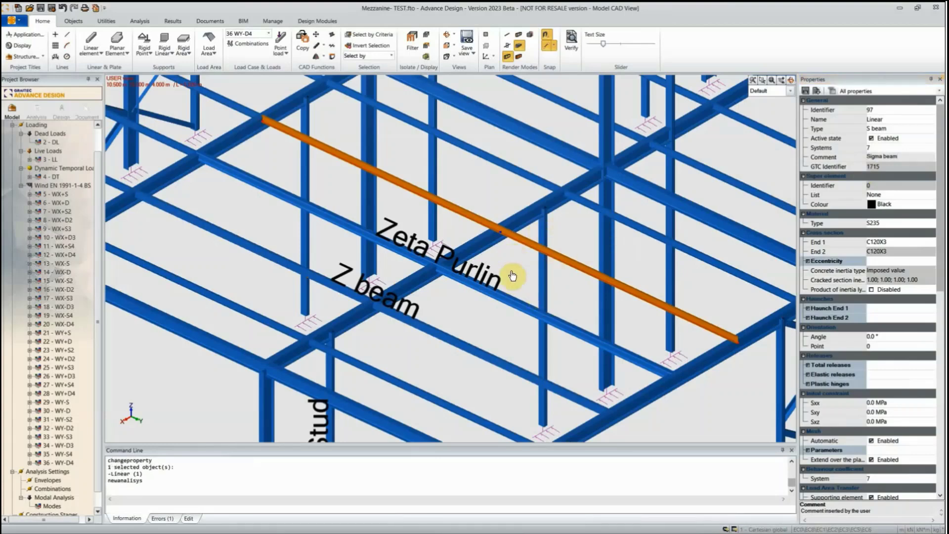
left_click(575, 241)
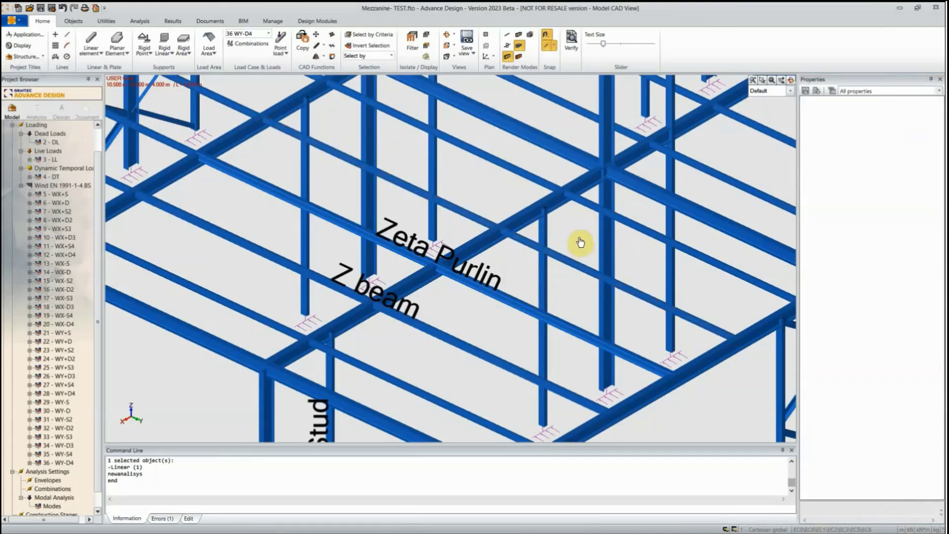
left_click(574, 266)
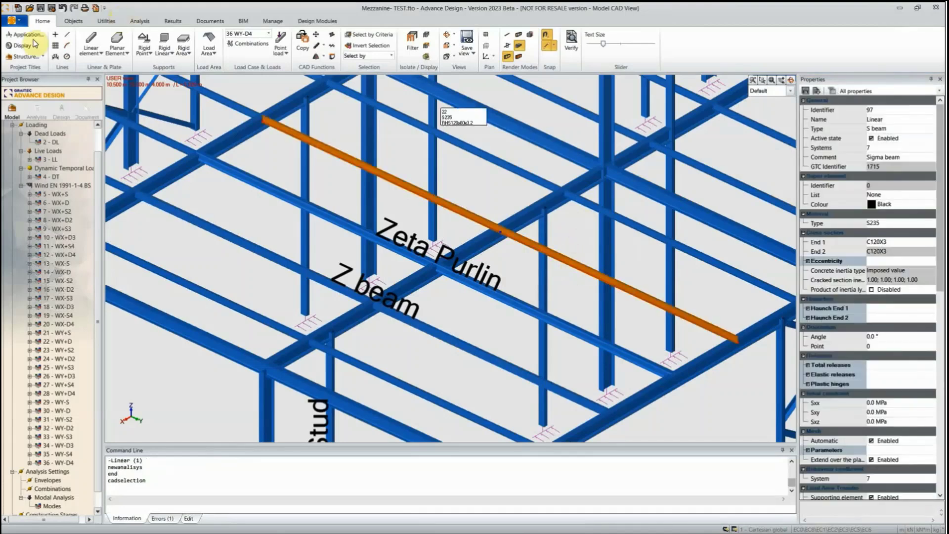
left_click(237, 237)
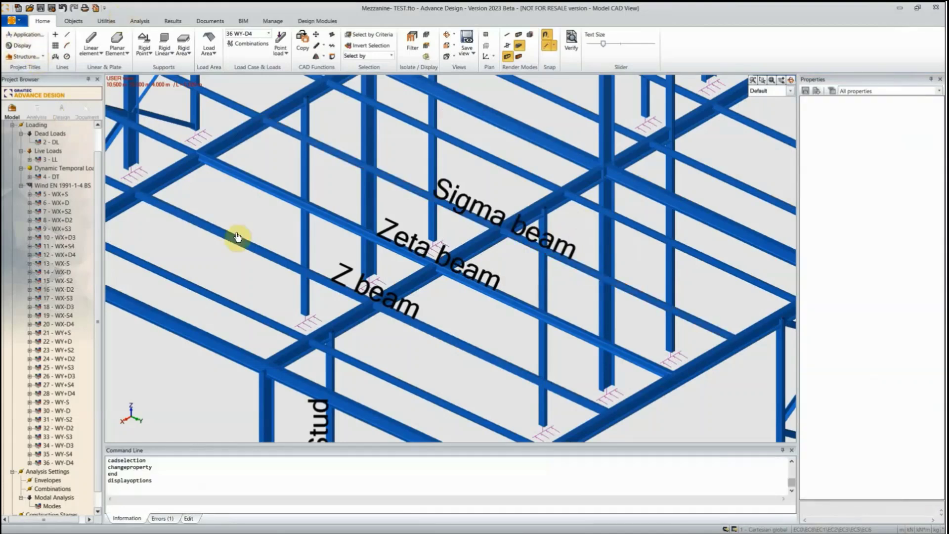
- Release the Ry and Rz rotations at both ends of the Sigma beam
left_click(528, 246)
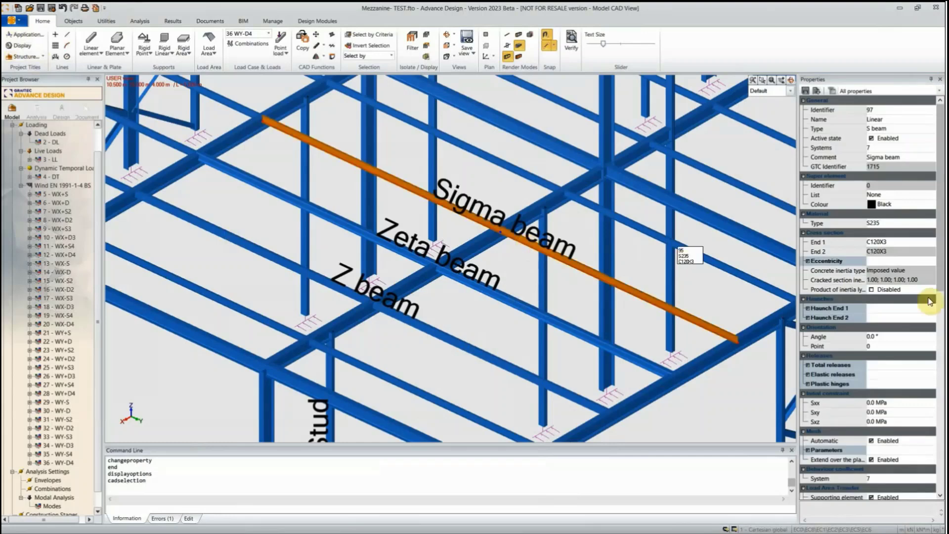
left_click(808, 365)
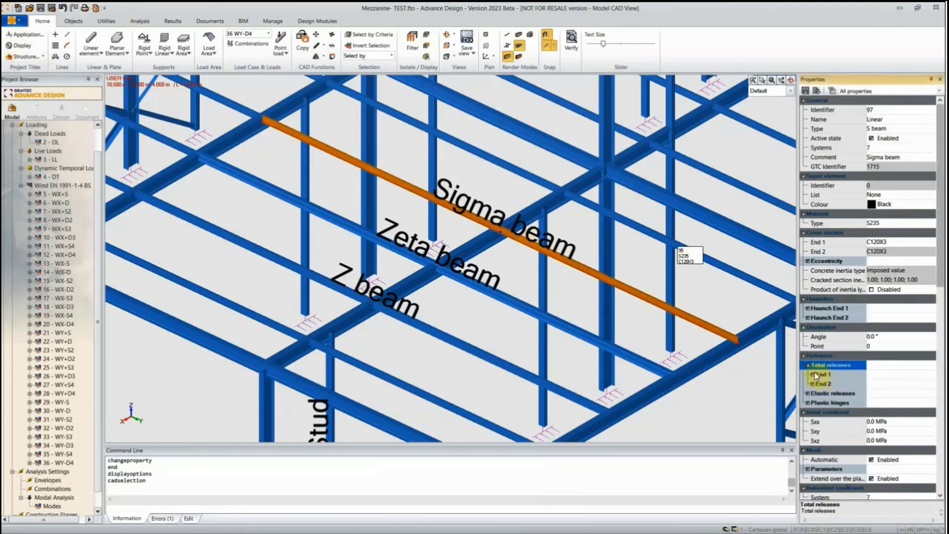
left_click(817, 376)
left_click(872, 422)
left_click(872, 431)
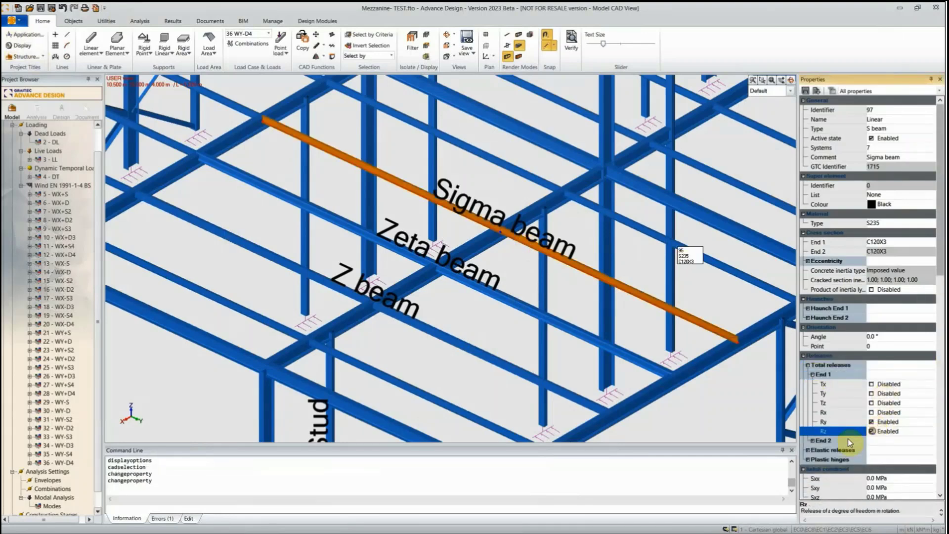
left_click(813, 440)
left_click(872, 478)
left_click(873, 488)
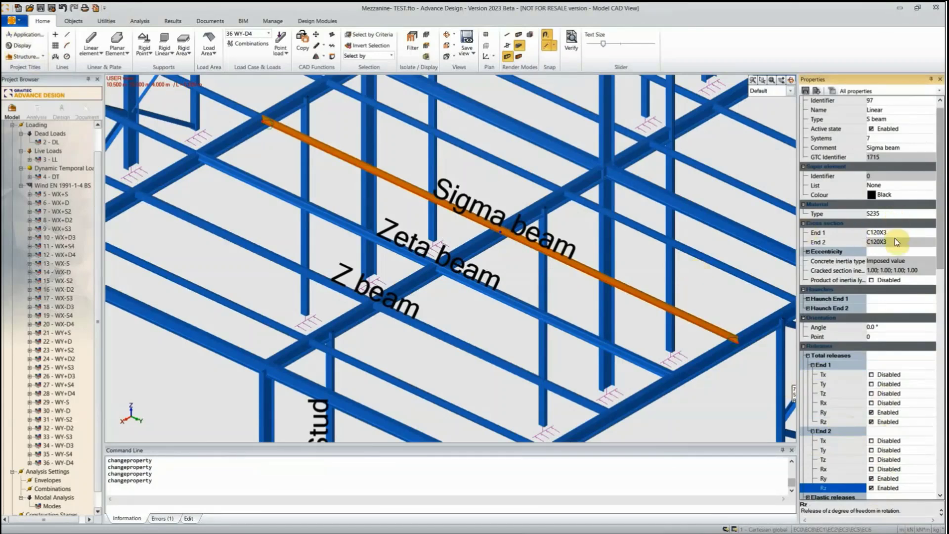
left_click(873, 233)
left_click(878, 234)
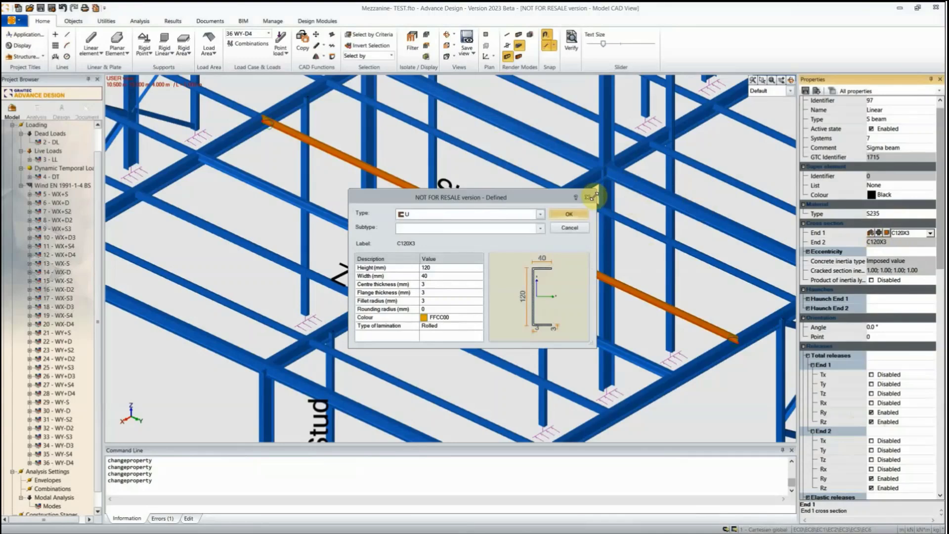
left_click(589, 198)
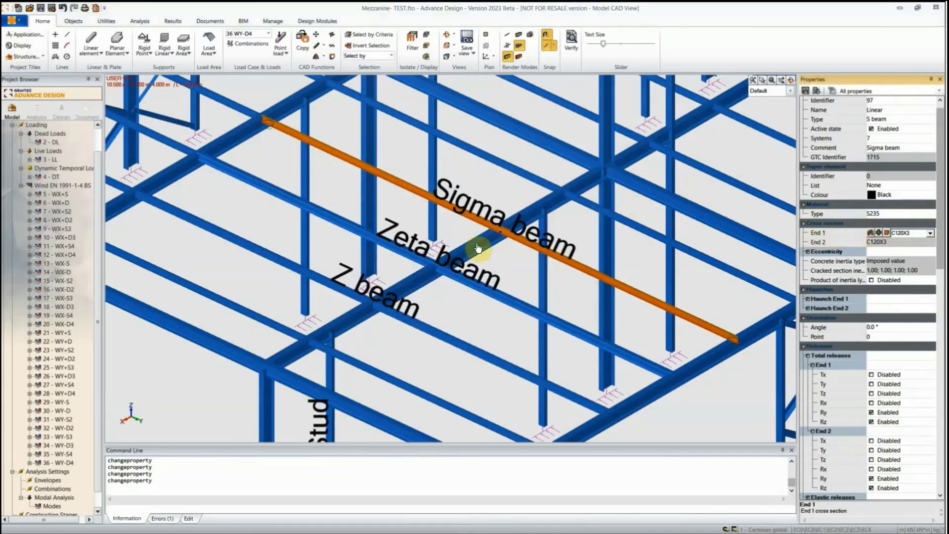
- Try the ALB ASB 20013 section from the Albion Sigma library on the Sigma beam, undoing the assignment
scroll(420, 245, "up", 15)
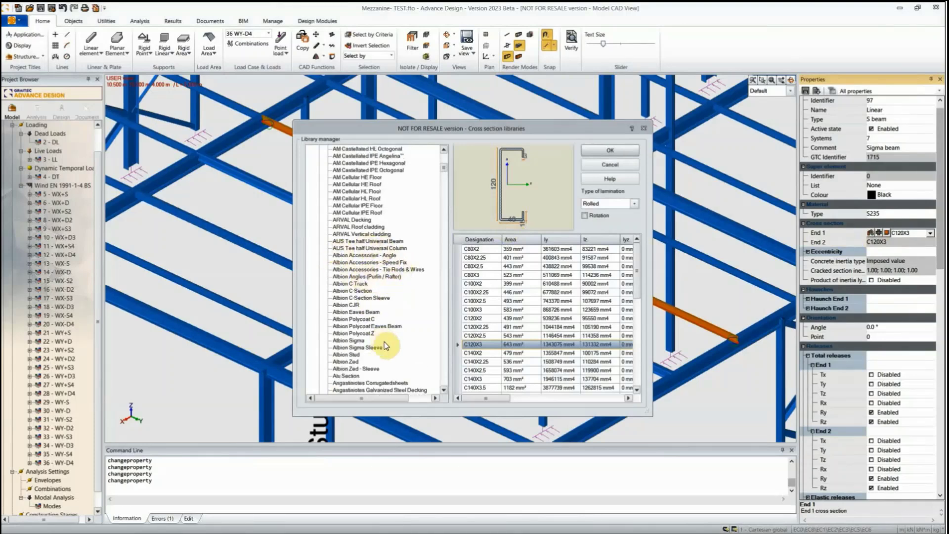
left_click(353, 340)
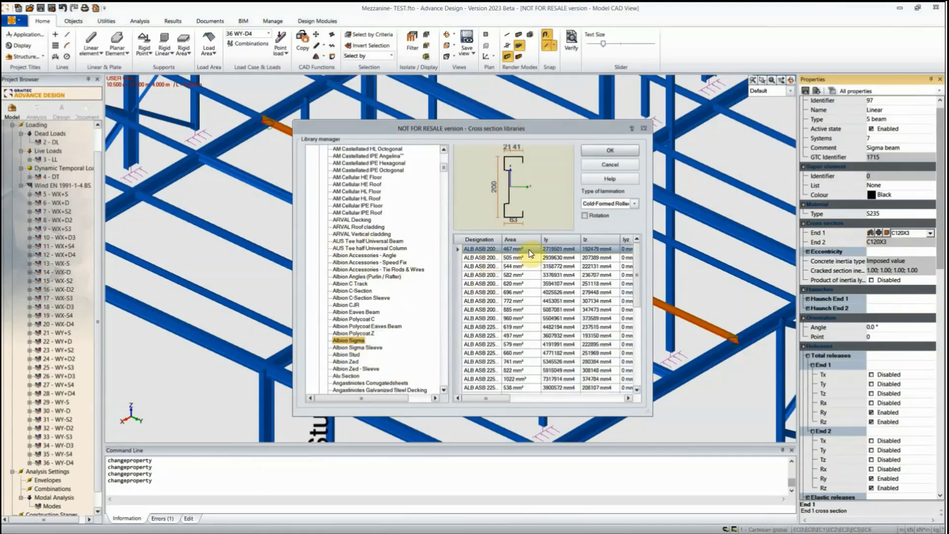
double_click(502, 239)
left_click(488, 249)
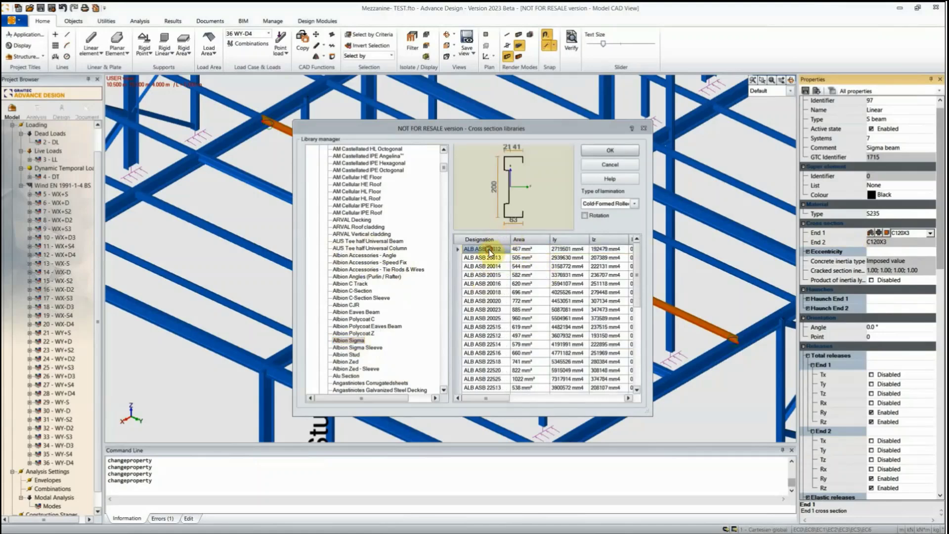
left_click(457, 266)
left_click(457, 257)
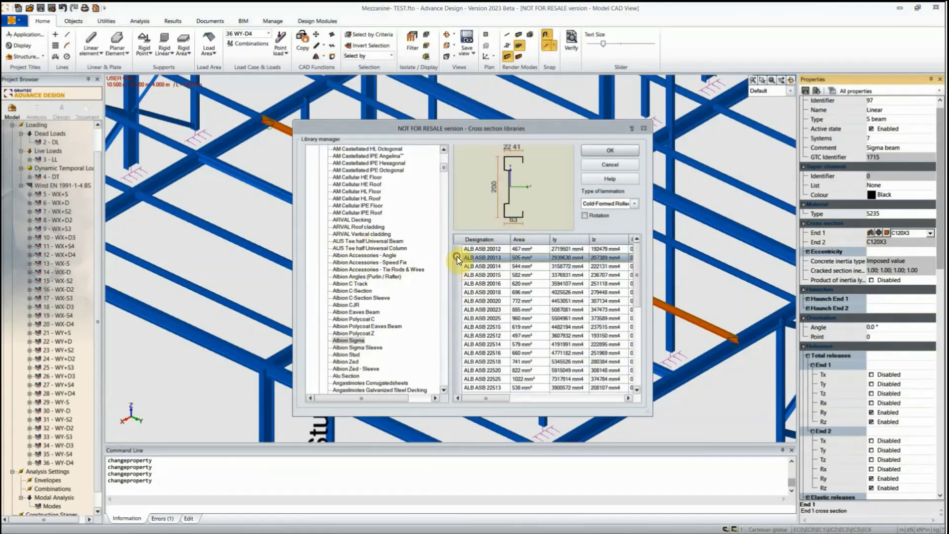
left_click(604, 151)
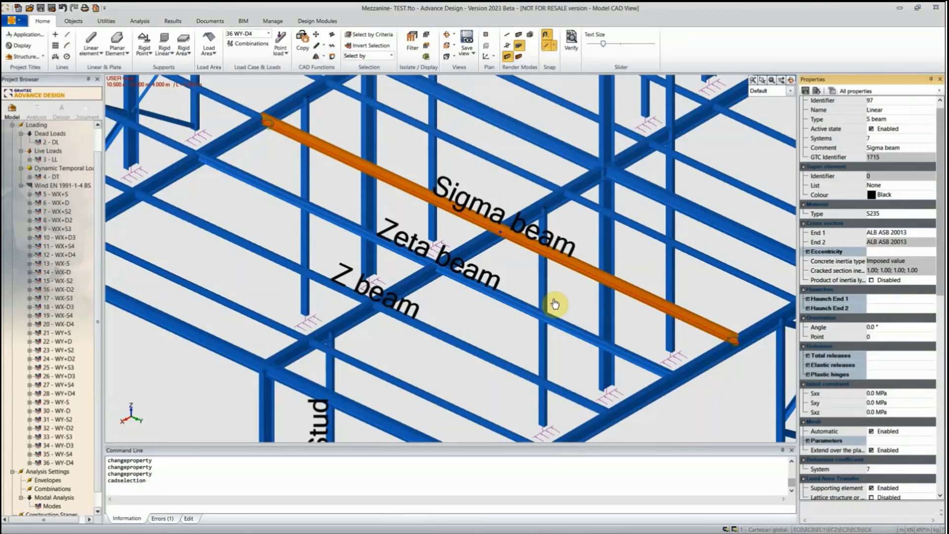
key("ctrl+z")
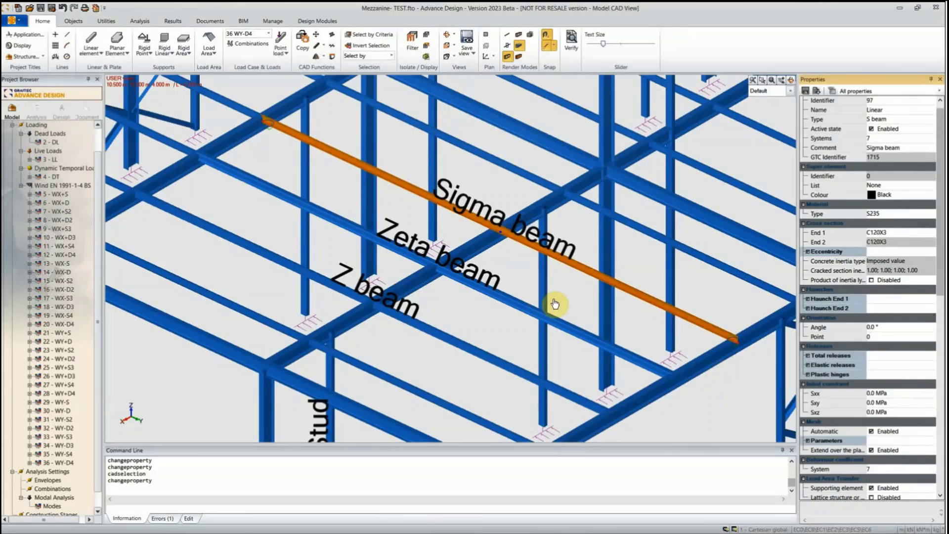
- Assign the ALB ASB 20012 section from the Albion Sigma library to the Sigma beam and deselect it
left_click(871, 234)
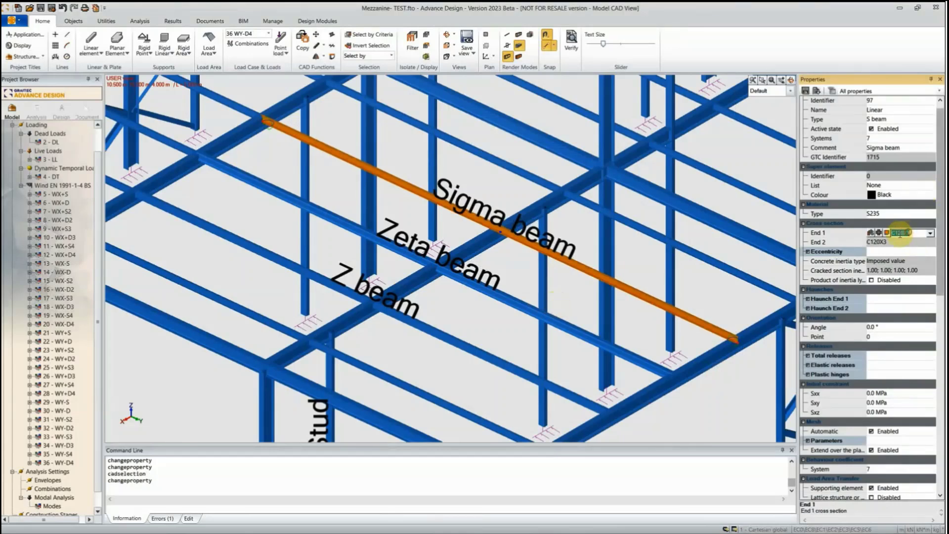
left_click(871, 233)
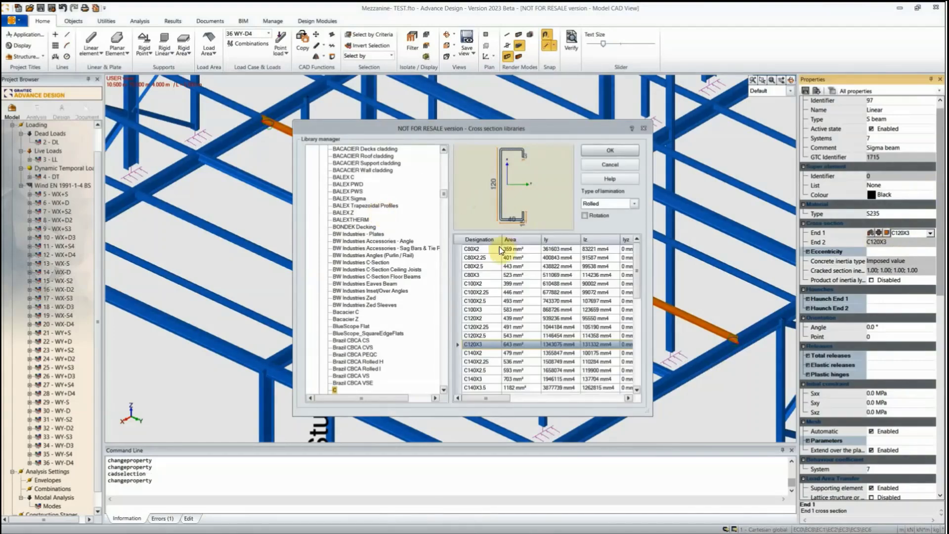
scroll(375, 300, "up", 10)
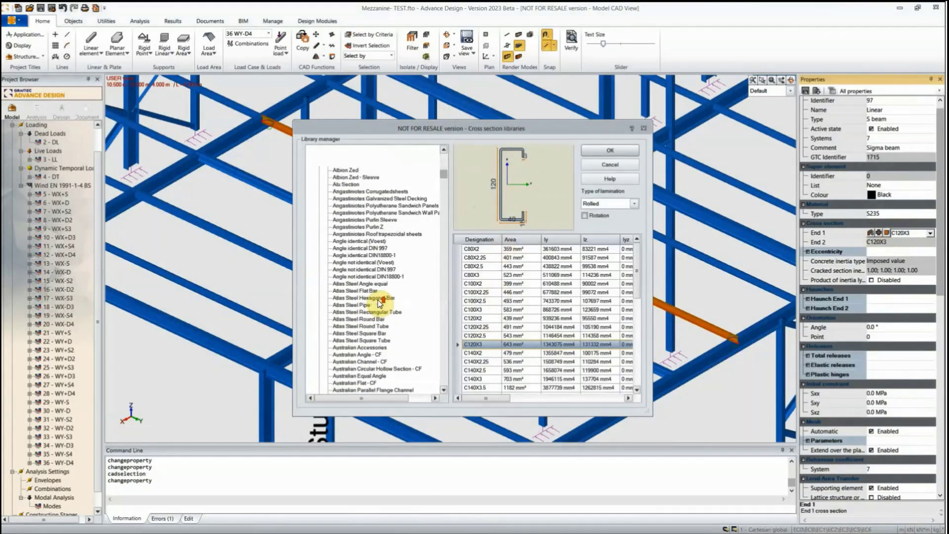
scroll(379, 303, "up", 5)
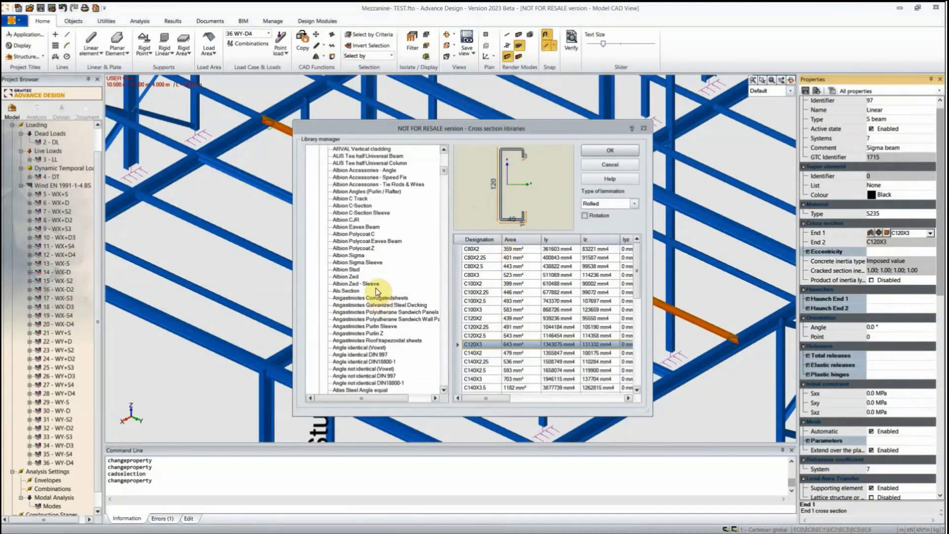
left_click(359, 255)
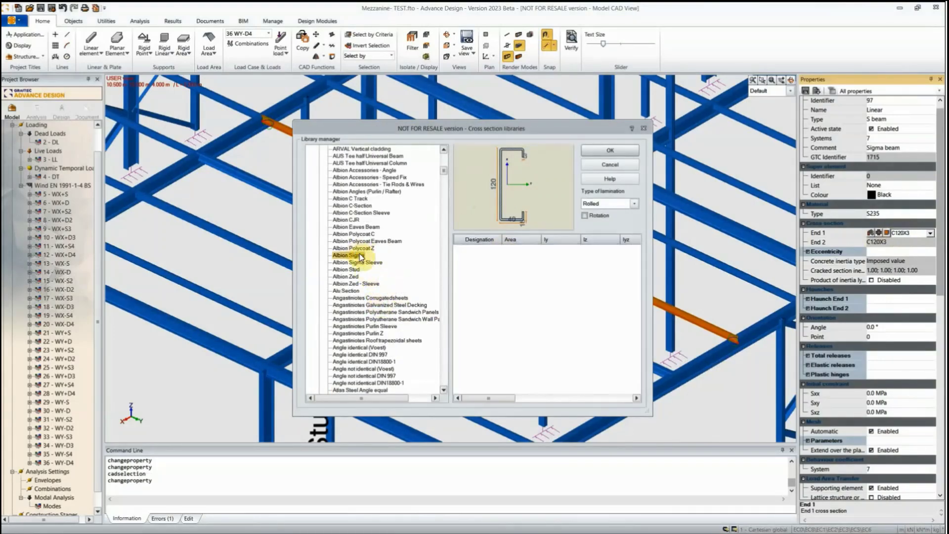
left_click(614, 151)
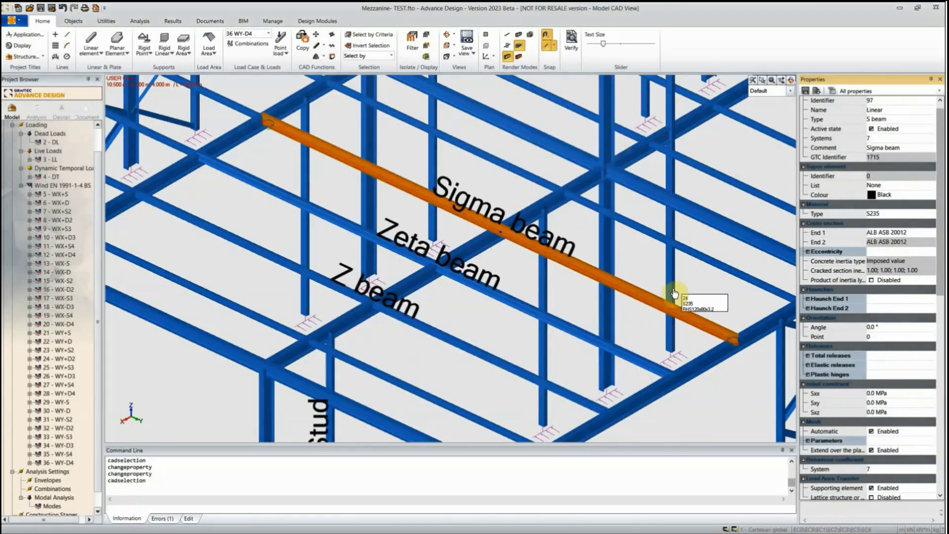
left_click(729, 302)
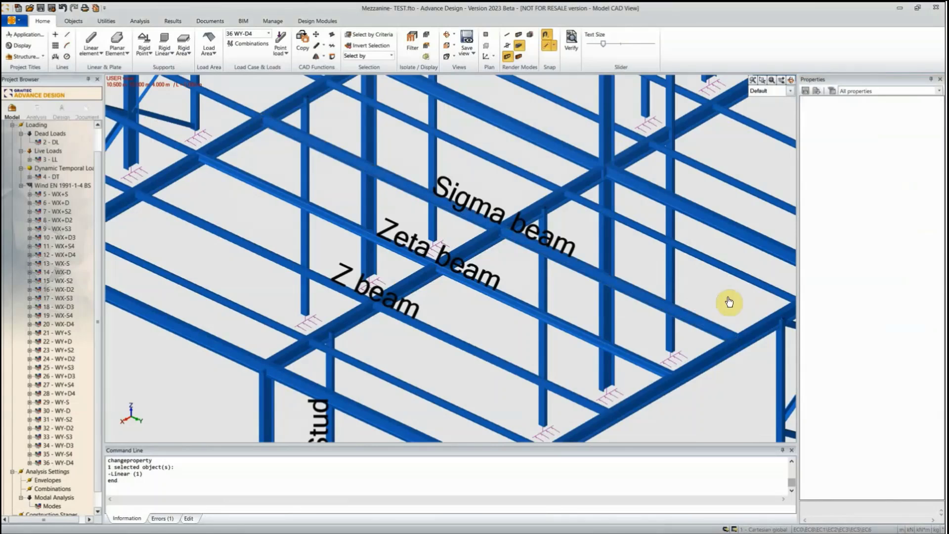
- Set allowable deflection 1 to L/200 for the Z, Zeta and Sigma beams together in their steelwork design properties
left_click(455, 342)
left_click(482, 294)
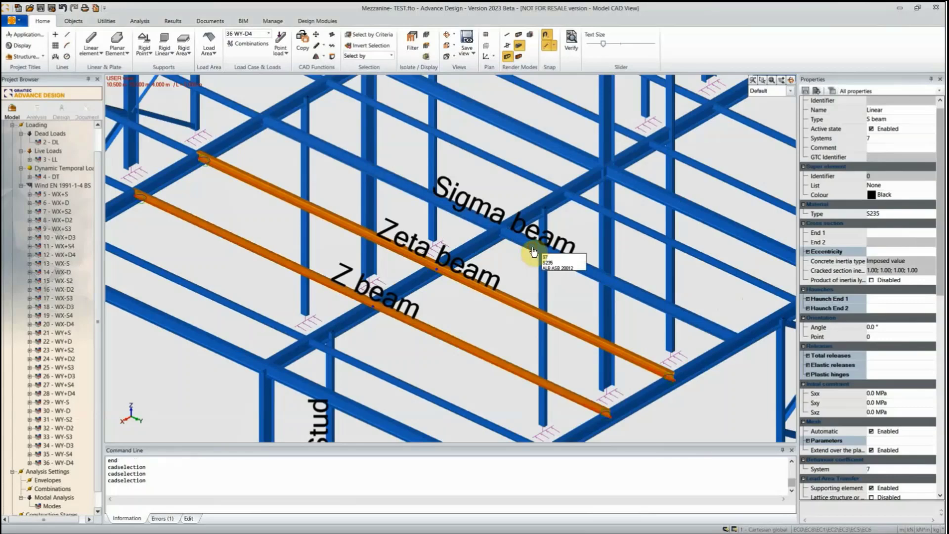
left_click(533, 252)
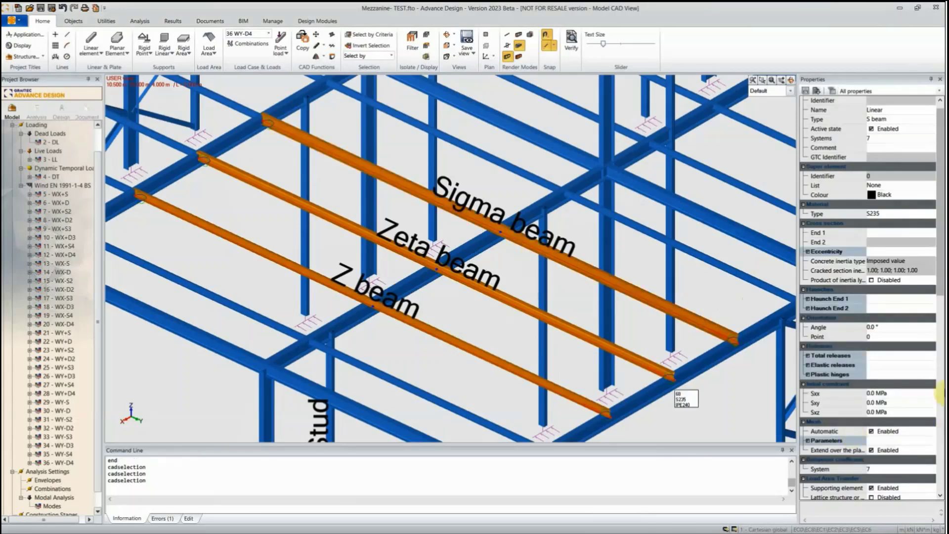
scroll(891, 383, "down", 1)
scroll(887, 378, "down", 6)
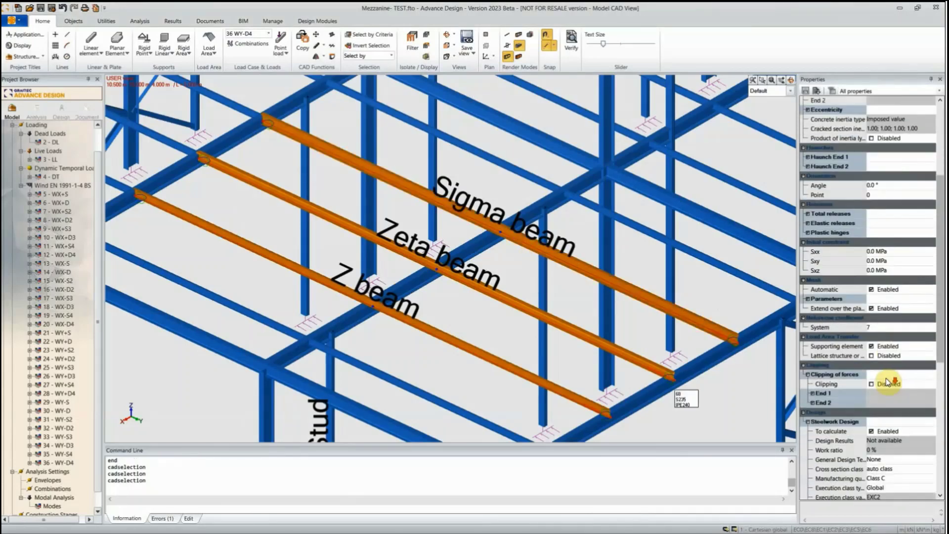
scroll(872, 323, "down", 4)
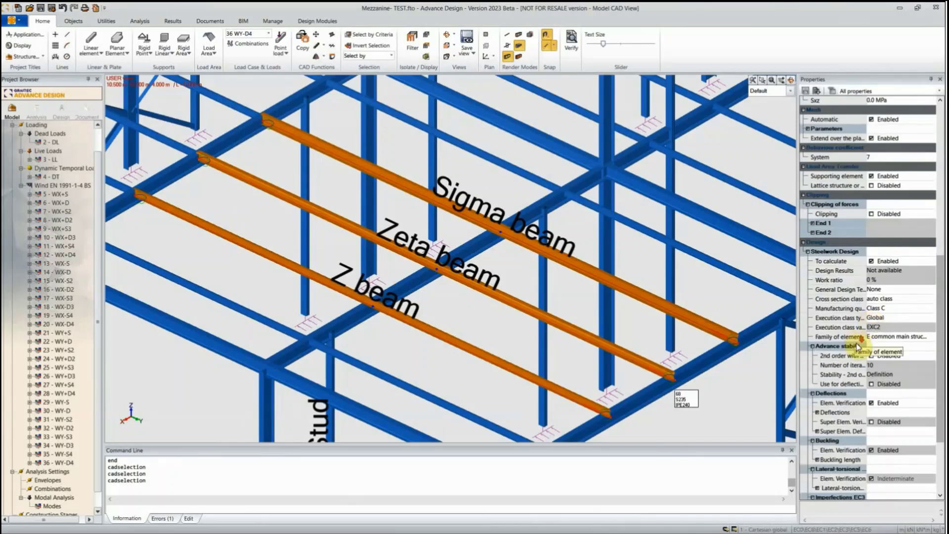
scroll(857, 341, "down", 4)
left_click(835, 301)
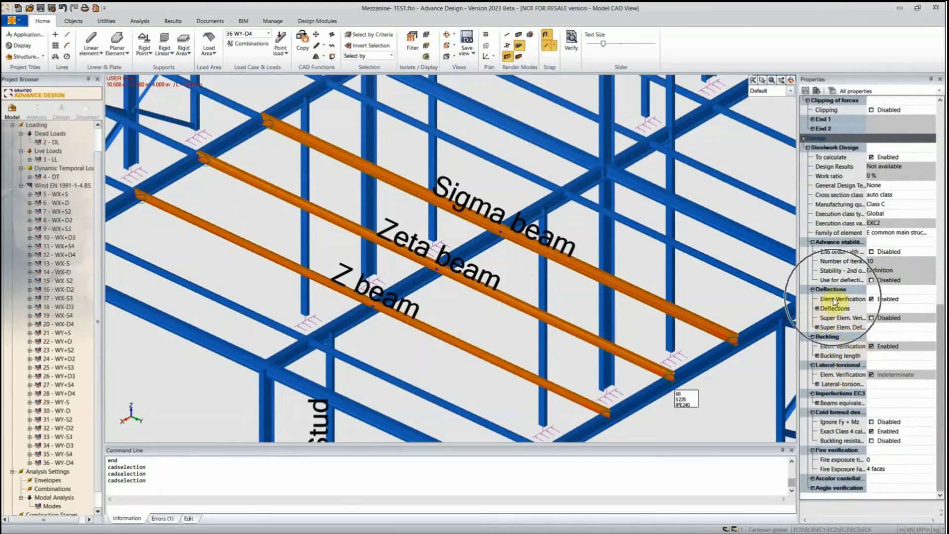
left_click(818, 309)
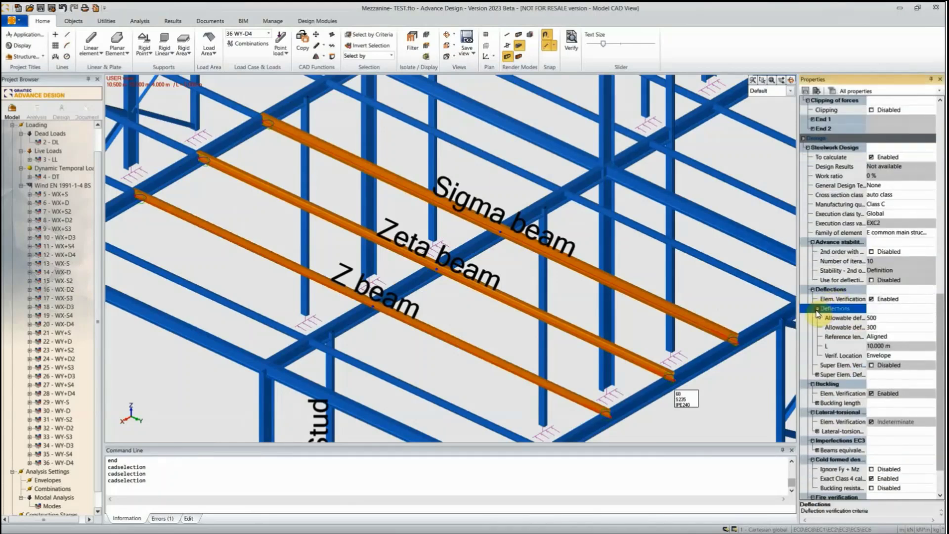
left_click(888, 318)
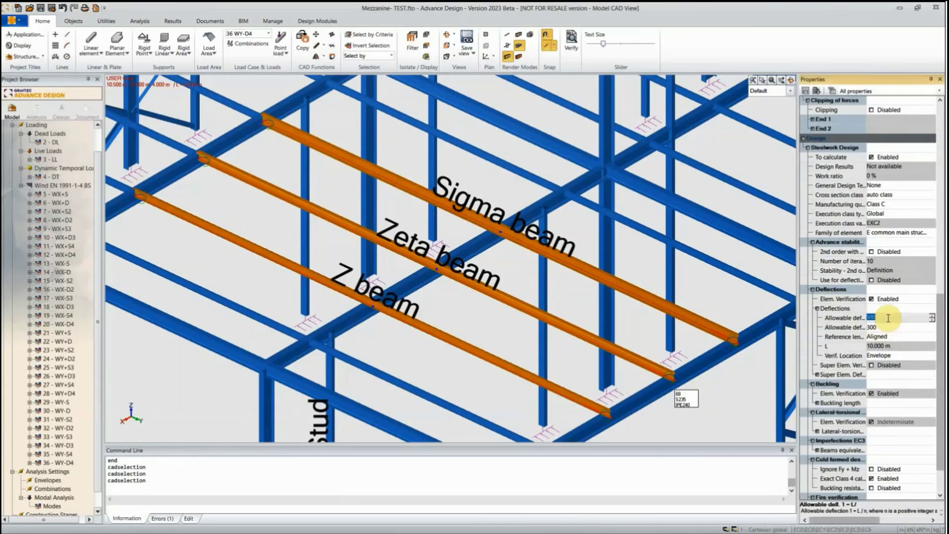
type("200")
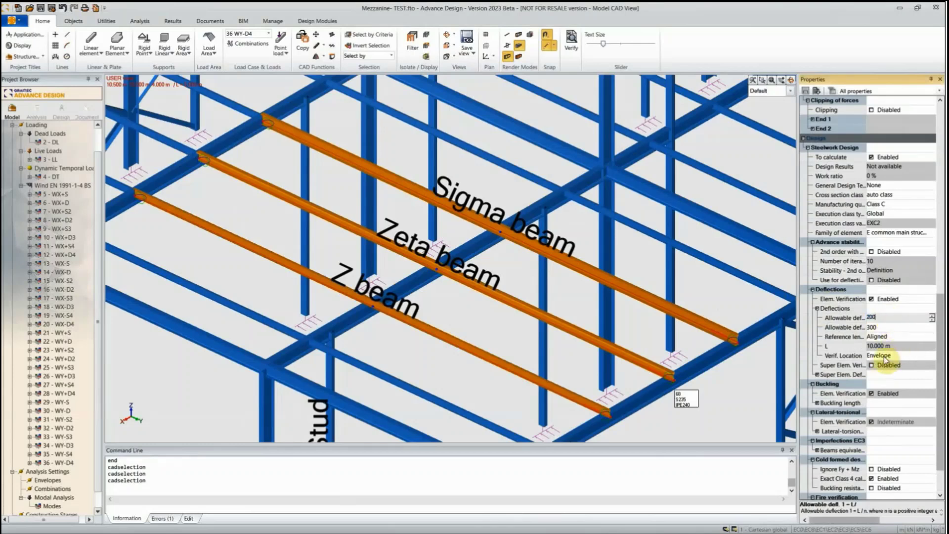
- Change the deflection reference length of the three selected beams to Imposed
left_click(889, 337)
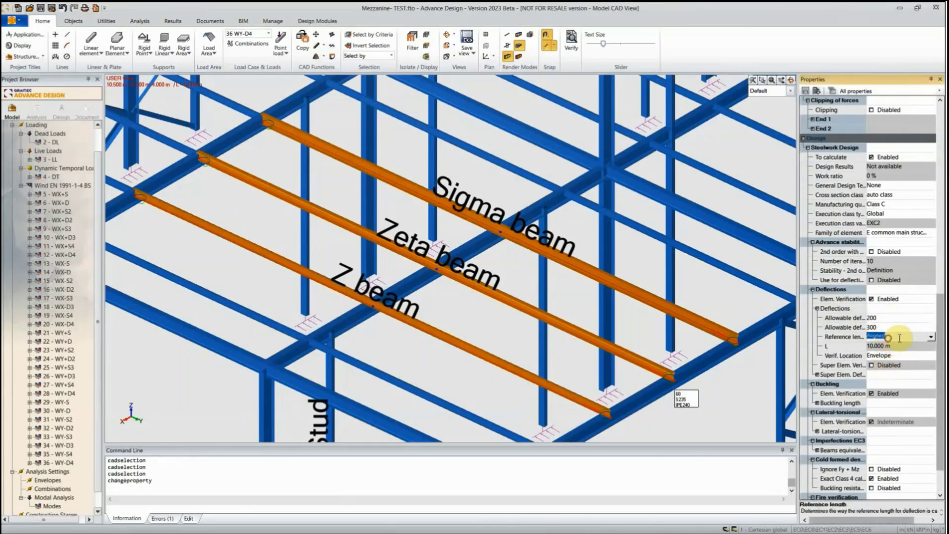
left_click(931, 337)
left_click(879, 352)
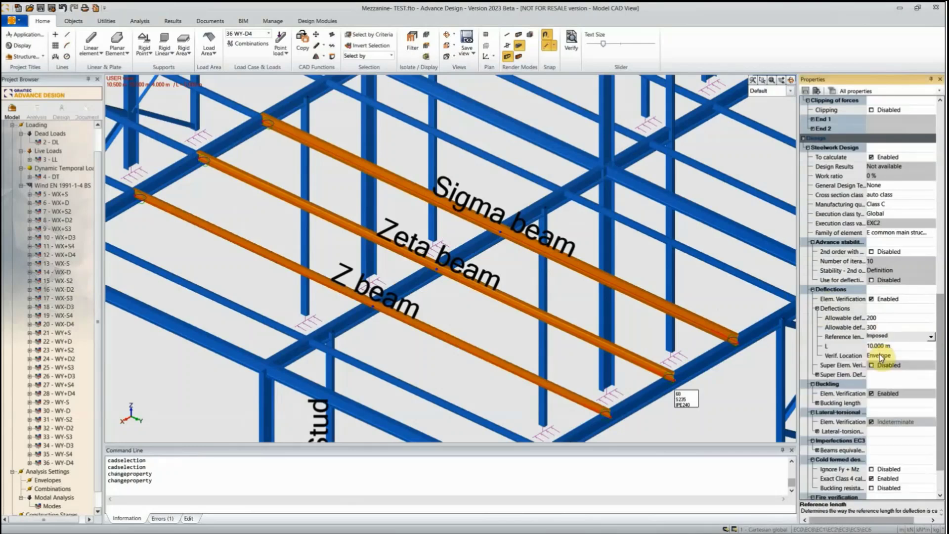
- Measure one bay of the Z beam between the supporting rafters with an aligned dimension line
left_click(56, 56)
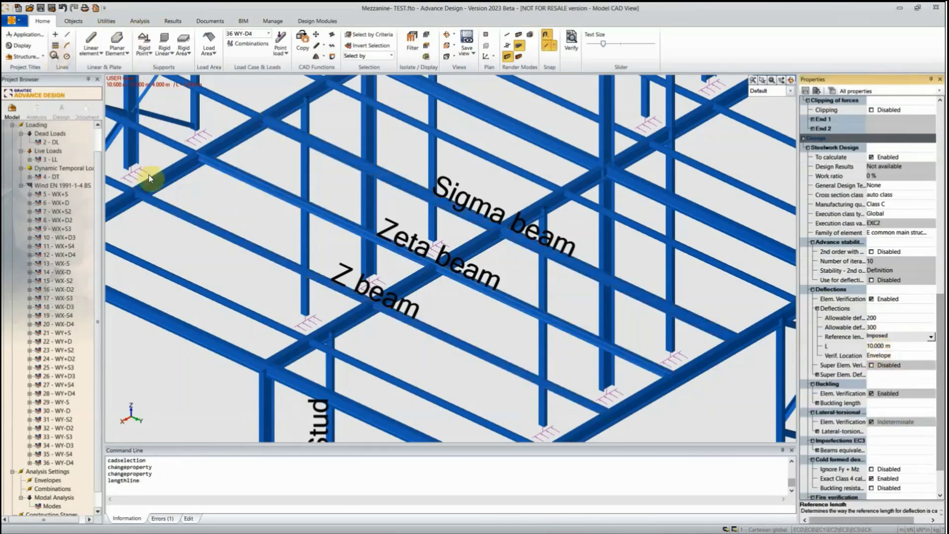
left_click(135, 195)
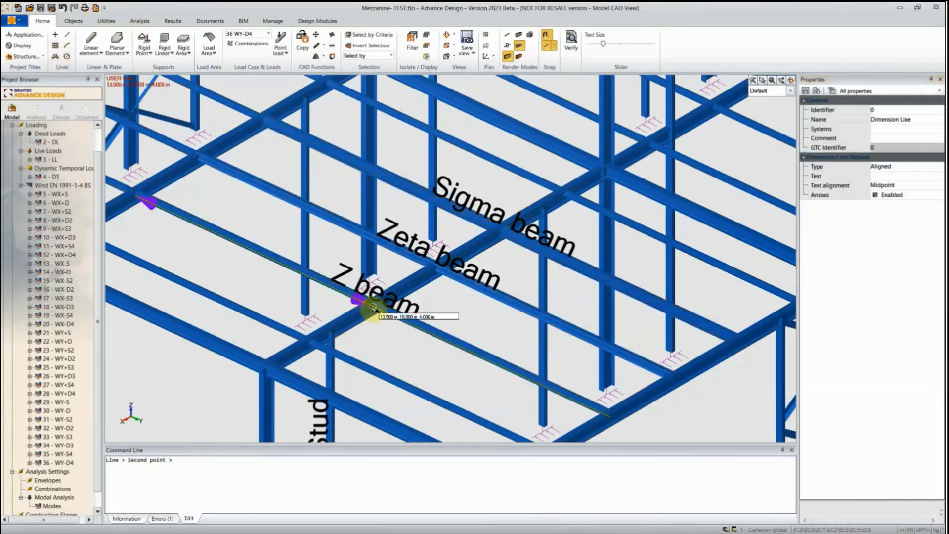
left_click(365, 273)
scroll(322, 322, "down", 2)
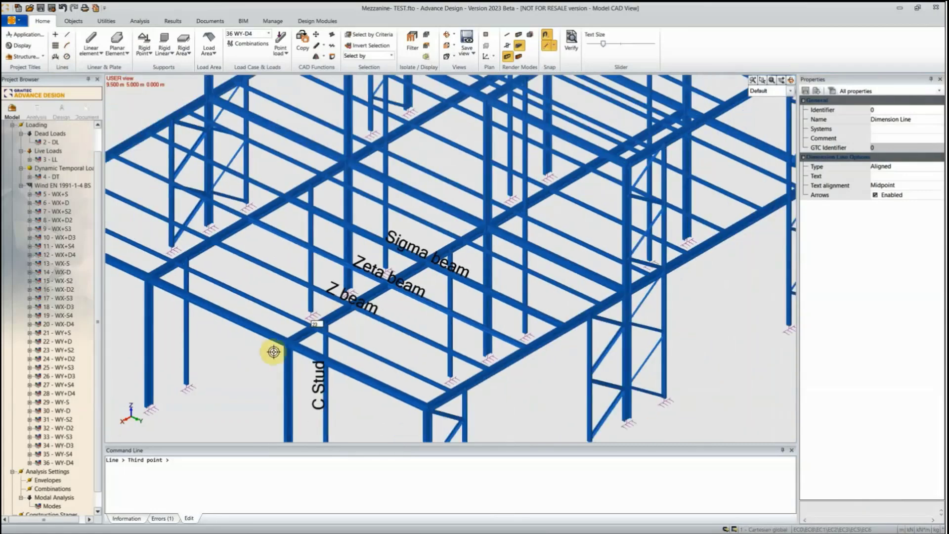
left_click(349, 310)
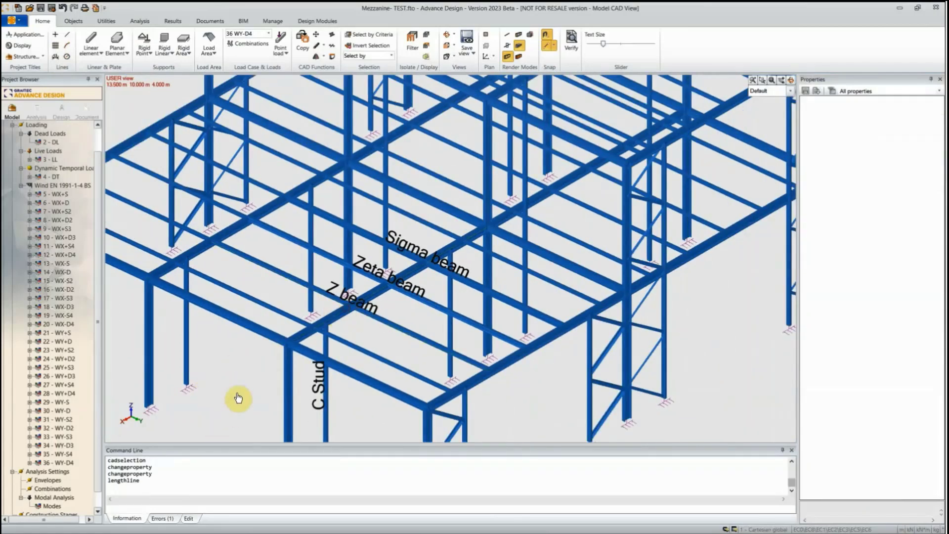
- Measure the Zeta beam's bay between the same two rafters with another aligned dimension line
left_click(55, 56)
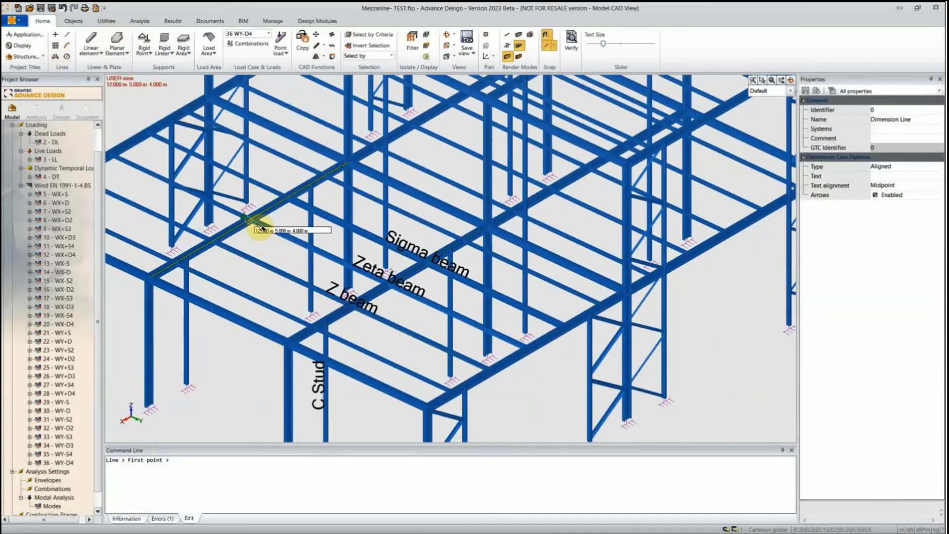
left_click(389, 286)
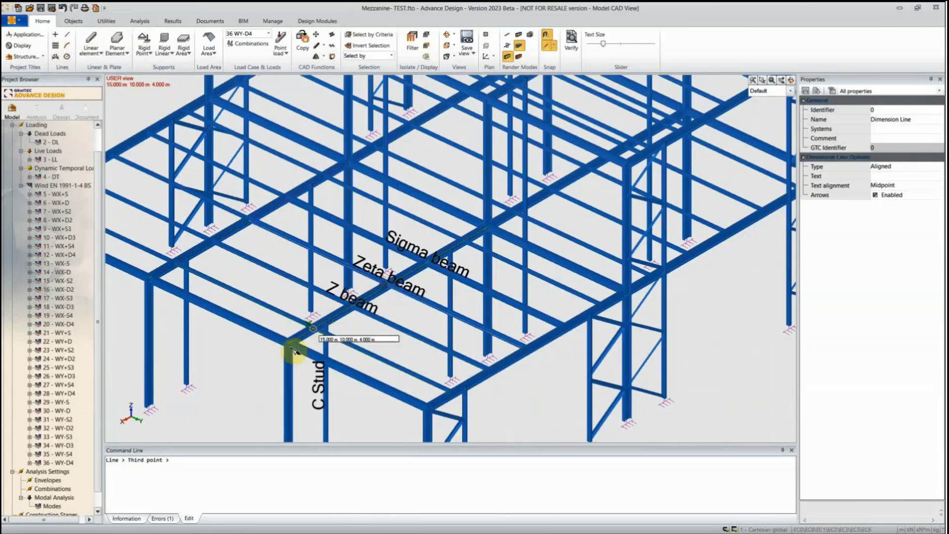
scroll(284, 389, "down", 1)
scroll(324, 315, "up", 2)
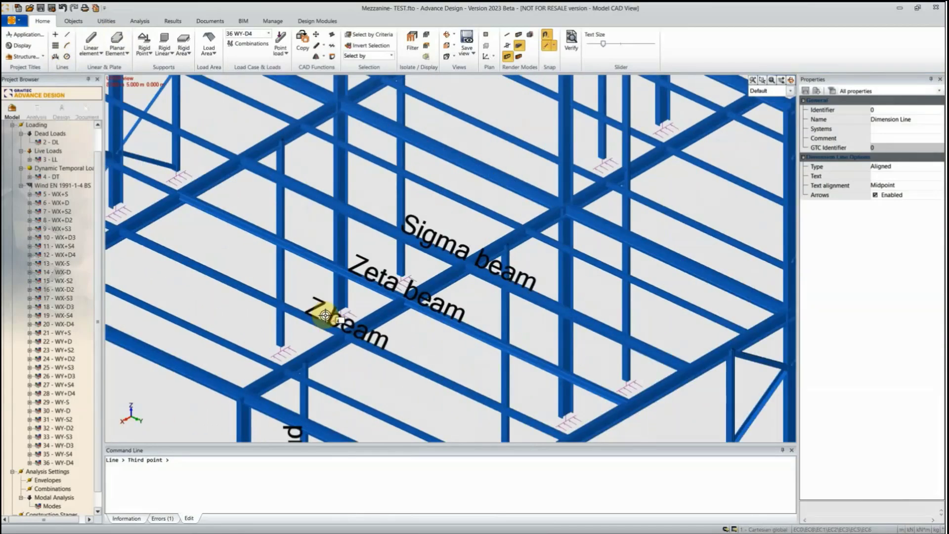
left_click(327, 320)
scroll(325, 321, "down", 2)
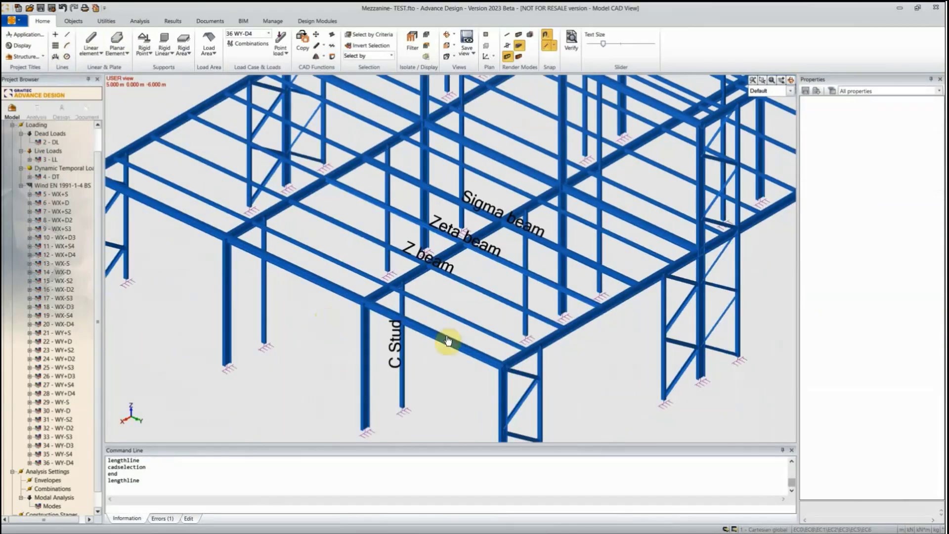
- Set the deflection reference length L to 5 m for the Z, Zeta and Sigma beams together
left_click(509, 267)
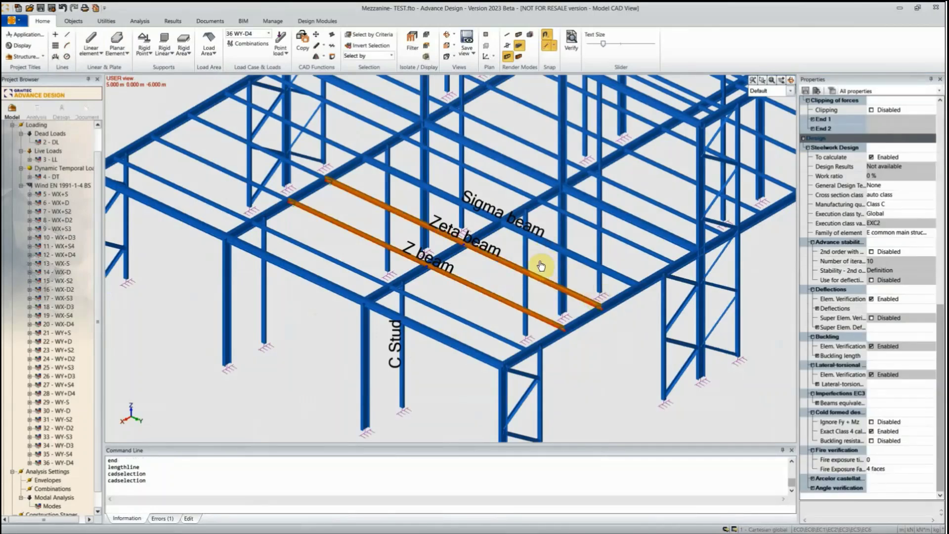
left_click(851, 348)
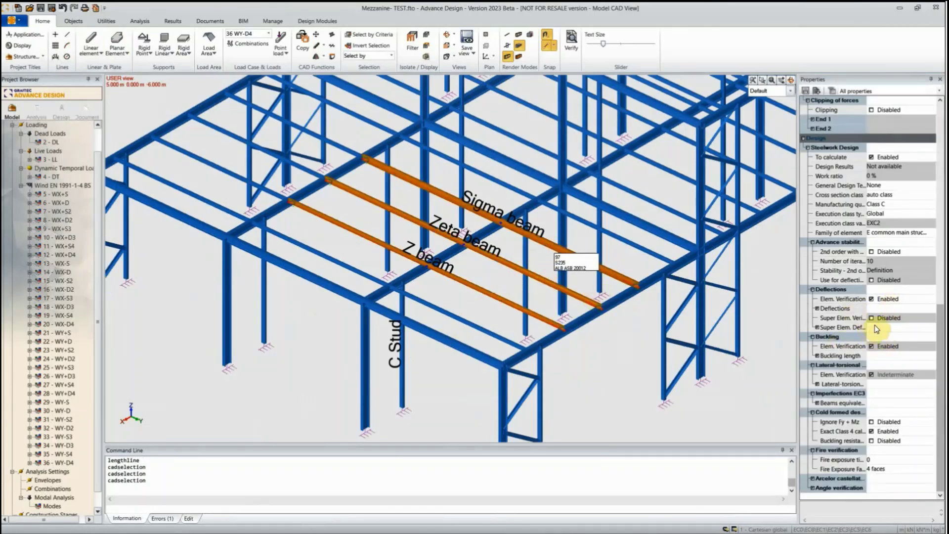
left_click(818, 310)
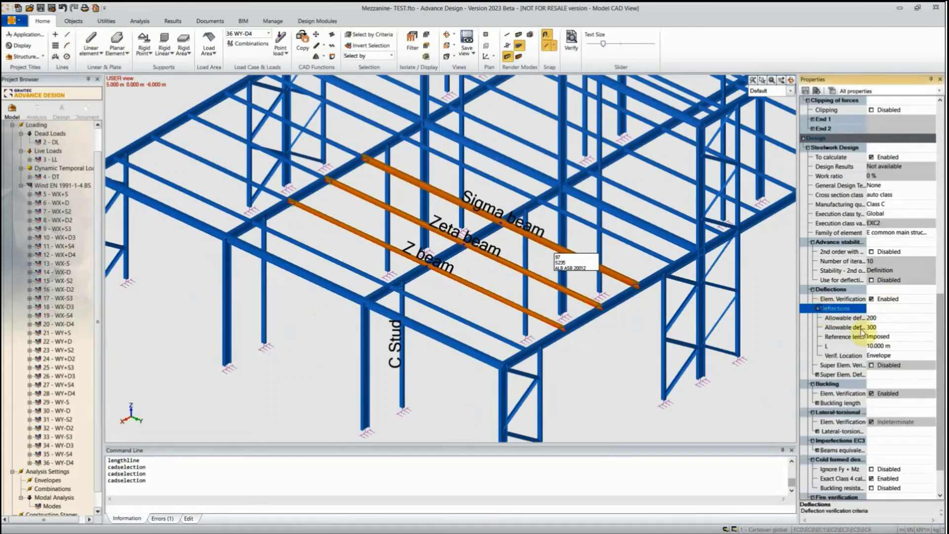
left_click(877, 346)
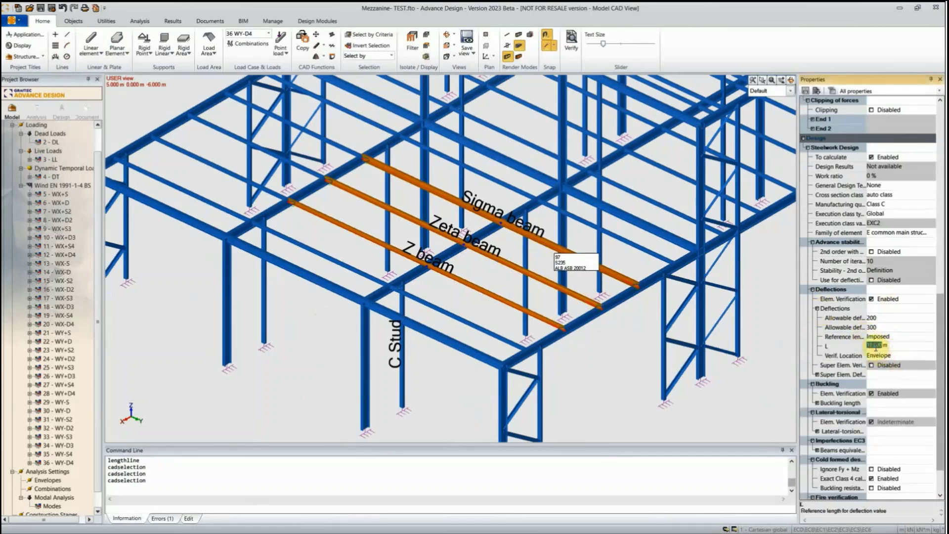
type("5")
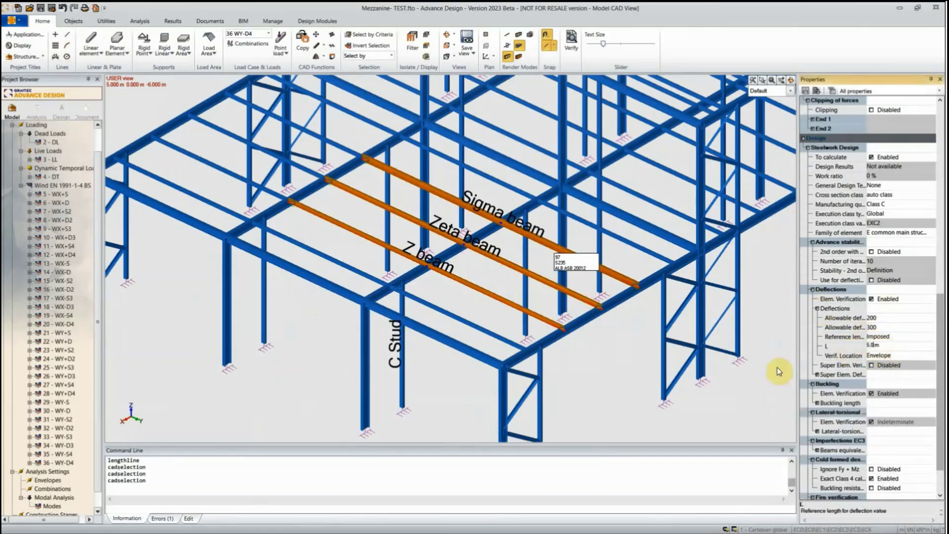
type(".0")
key("Return")
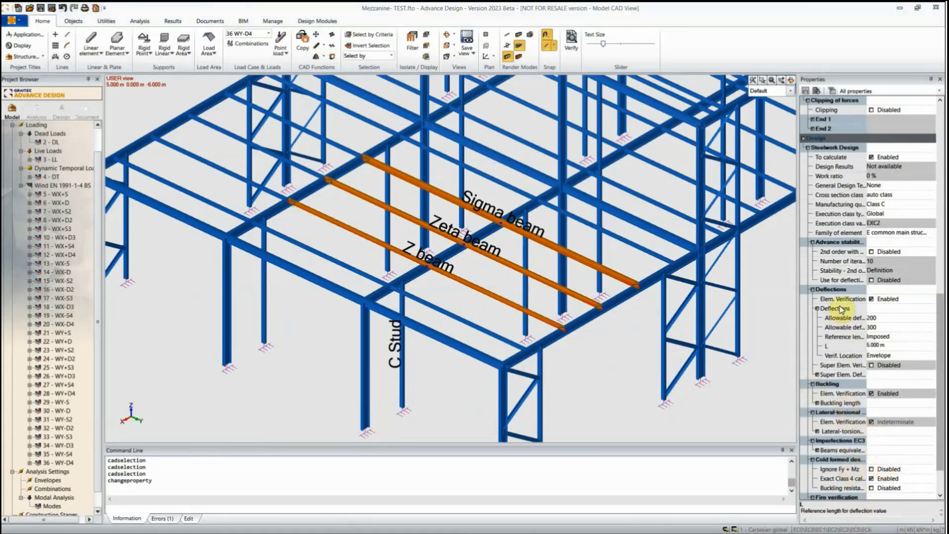
- Enable second-order analysis with warping and imperfections for the three beams and open its stability definition
left_click(871, 252)
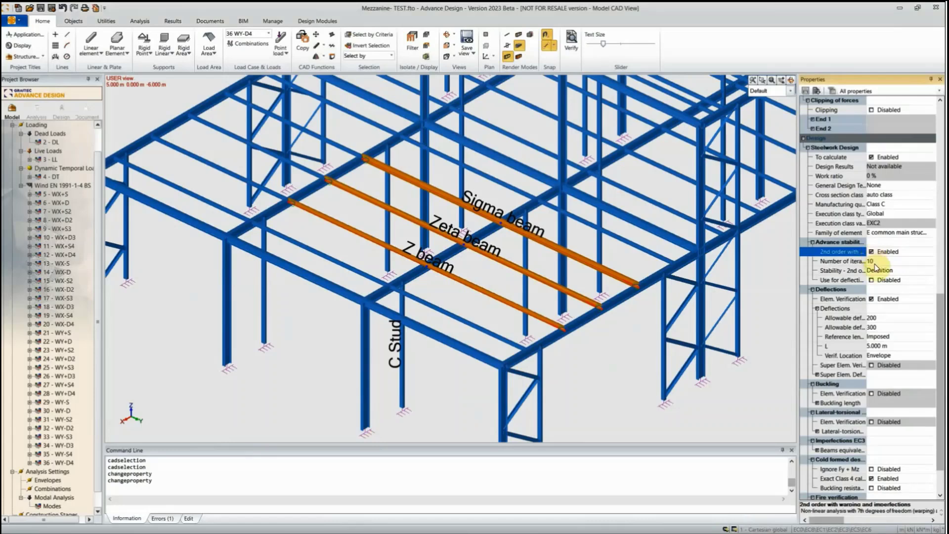
left_click(874, 271)
left_click(872, 270)
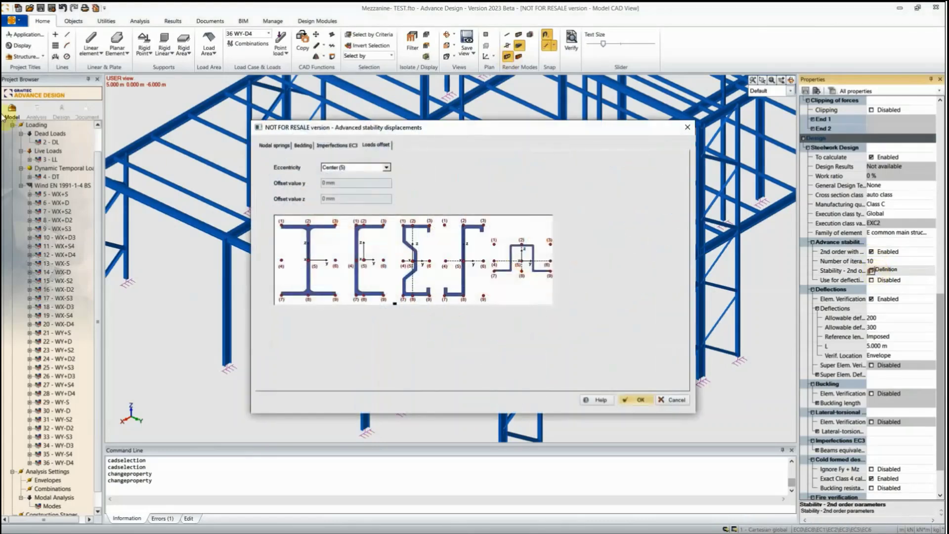
- Enlarge the nodal springs definition and compare the auto-detected supports along X with the selected beams in the model
left_click(271, 146)
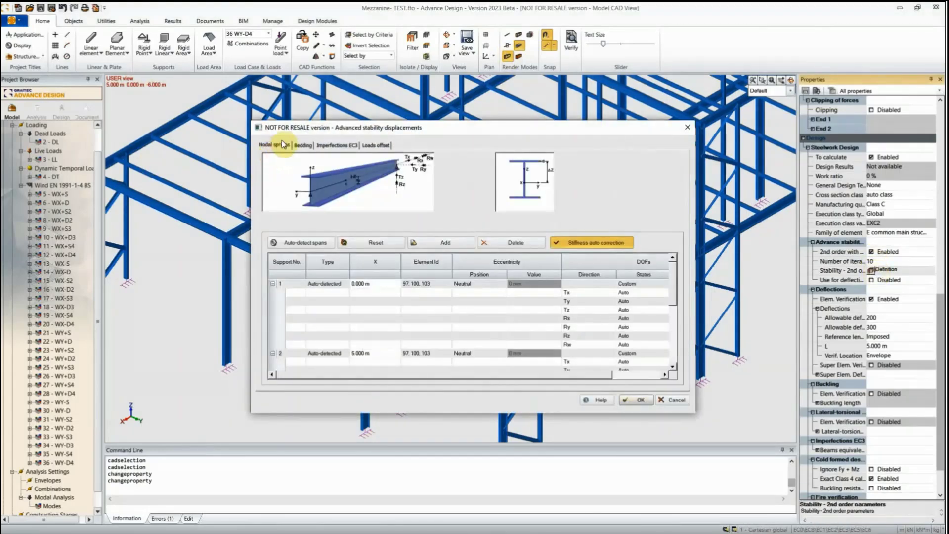
left_click_drag(446, 414, 455, 502)
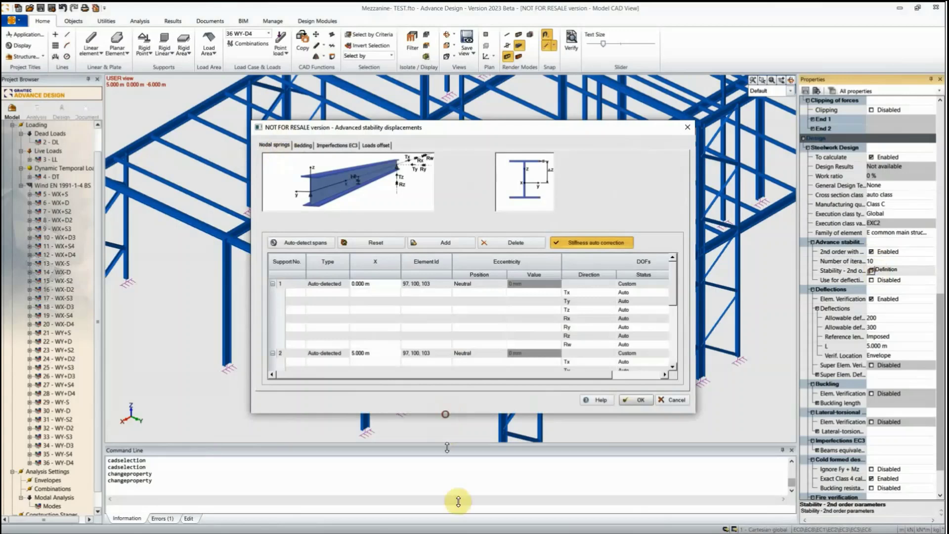
left_click_drag(533, 127, 536, 82)
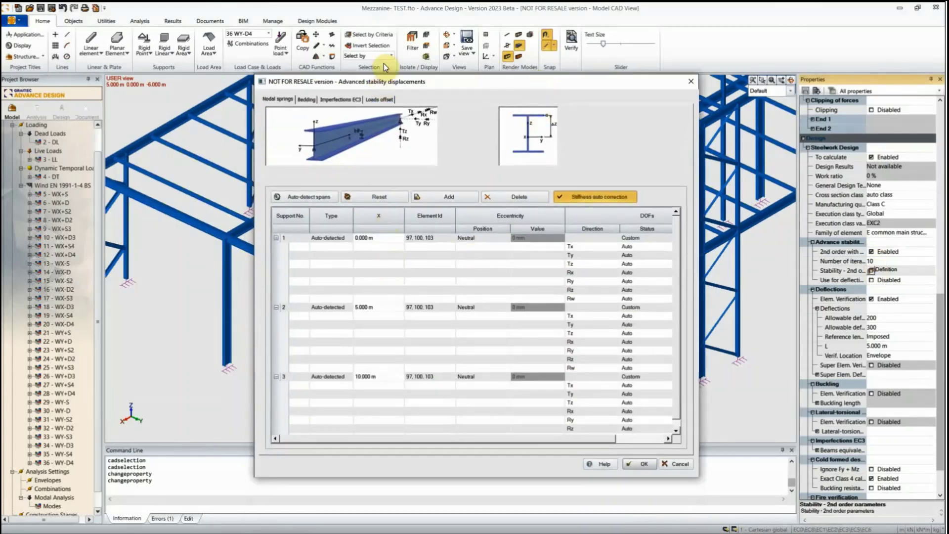
left_click(378, 240)
left_click(340, 307)
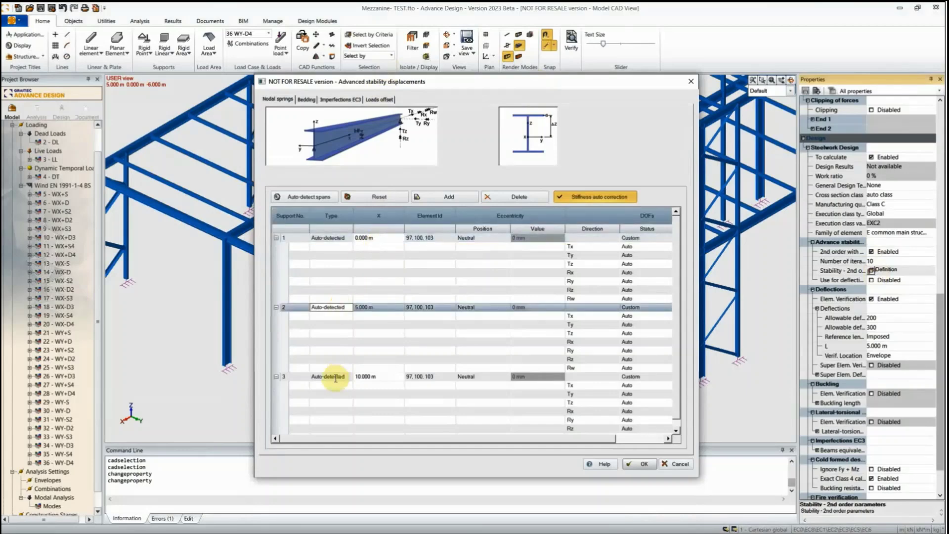
left_click(335, 378)
left_click_drag(454, 80, 348, 420)
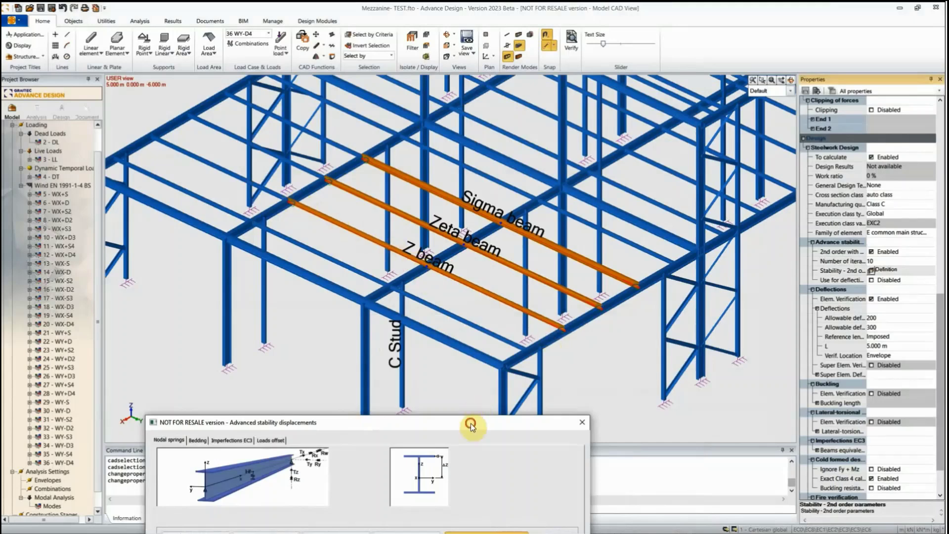
left_click_drag(471, 423, 495, 89)
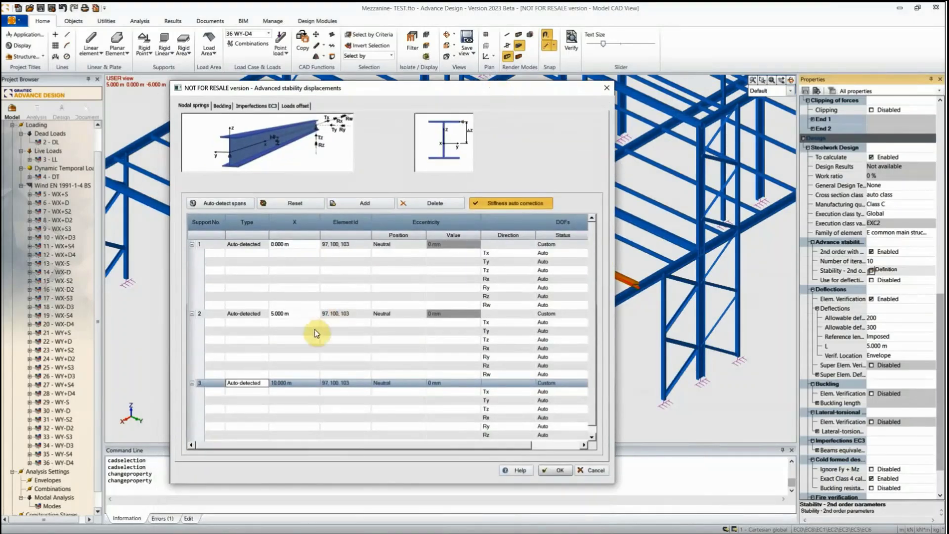
- Set the degrees-of-freedom status of support 1, at X = 0 m, to Hinged
left_click(419, 244)
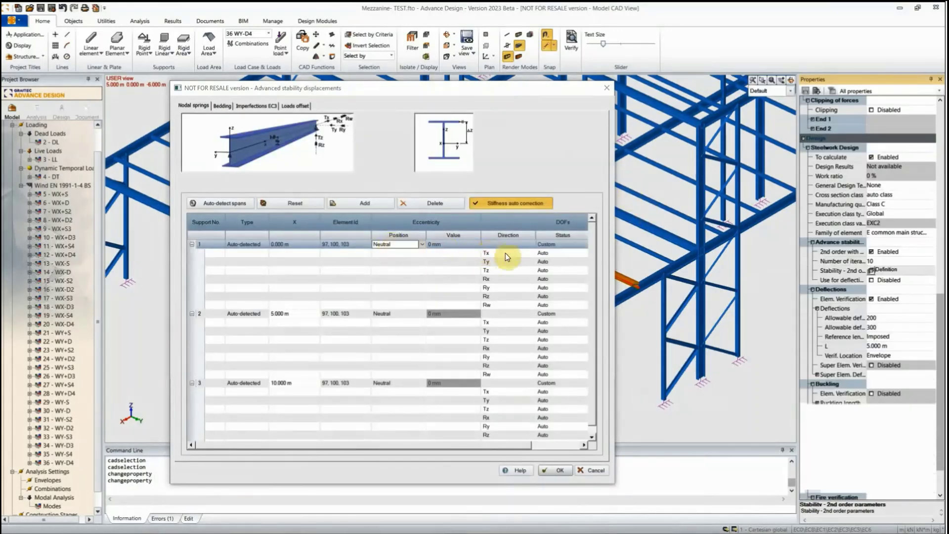
left_click(565, 253)
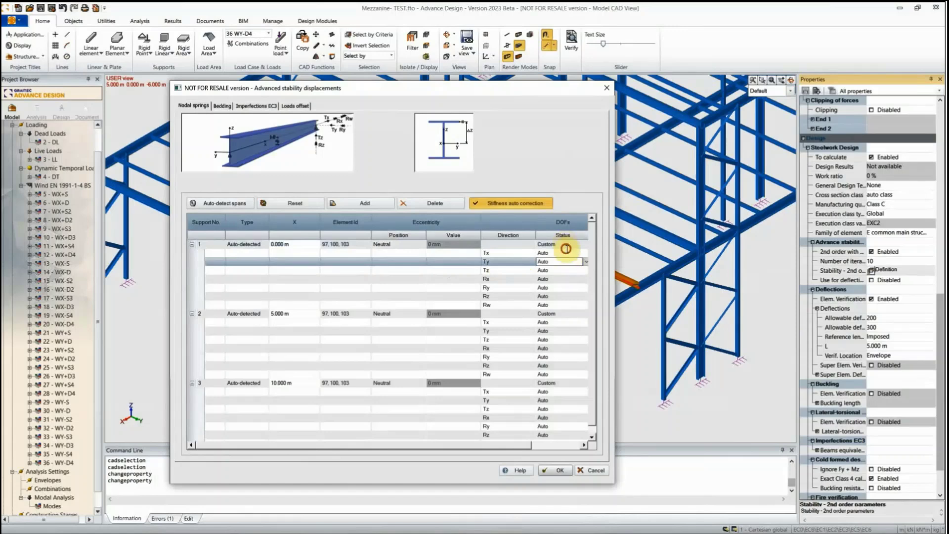
left_click(573, 243)
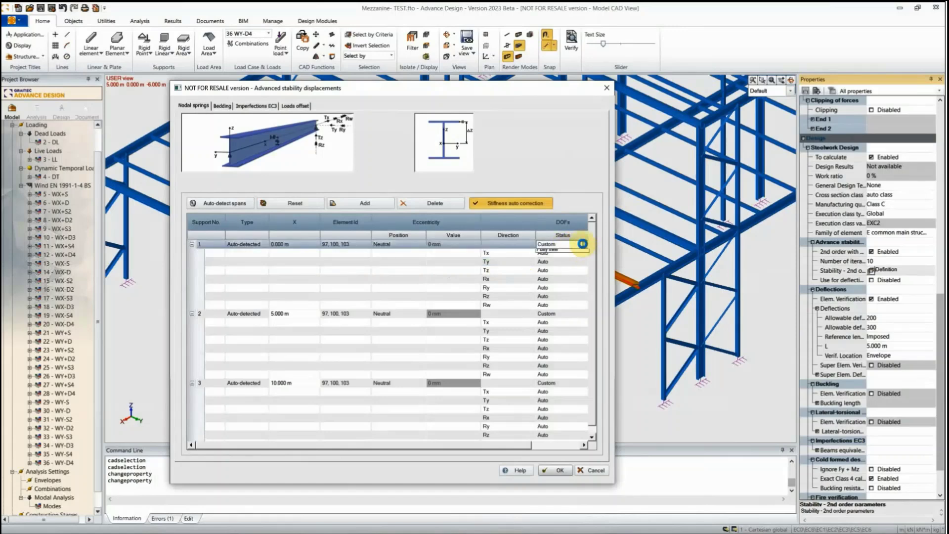
left_click(586, 244)
left_click(555, 265)
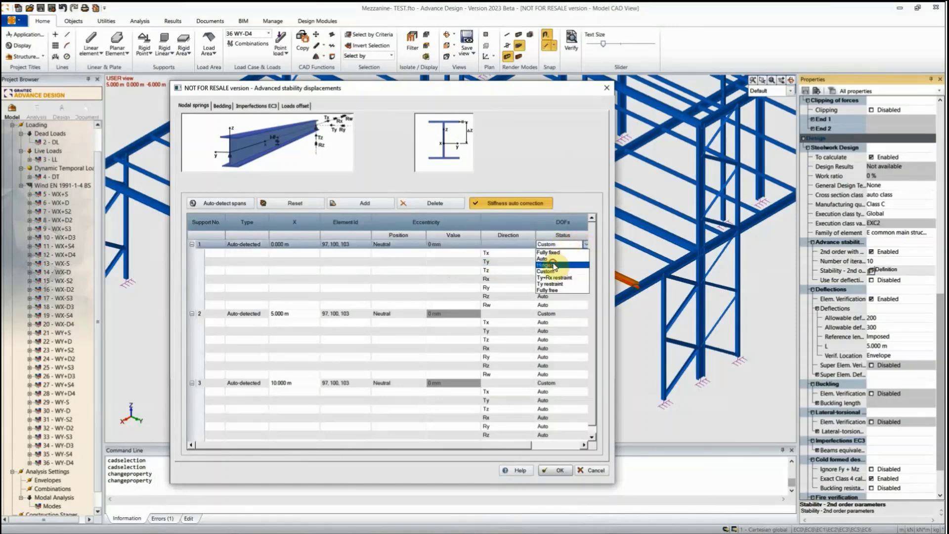
- Set the degrees-of-freedom status of supports 2 and 3, at X = 5 m and 10 m, to Hinged
left_click(563, 314)
left_click(585, 314)
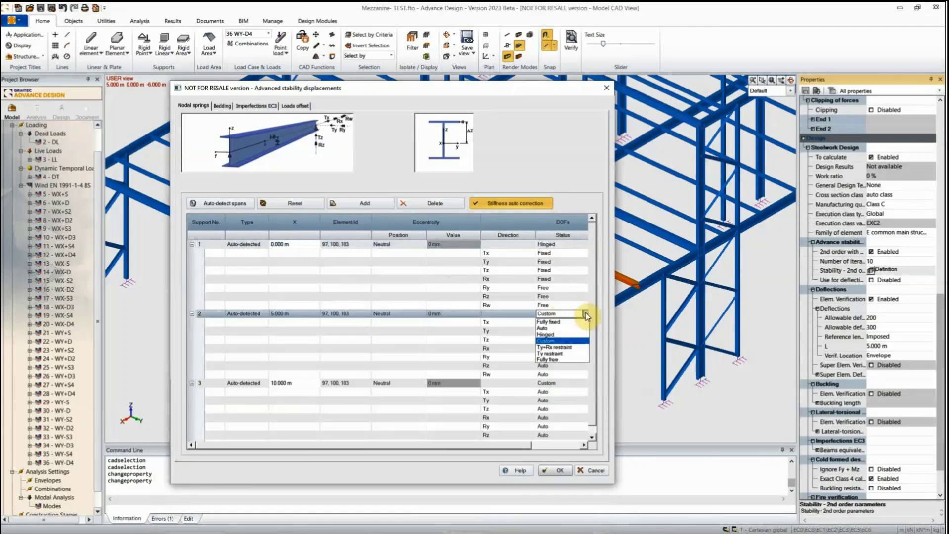
left_click(564, 335)
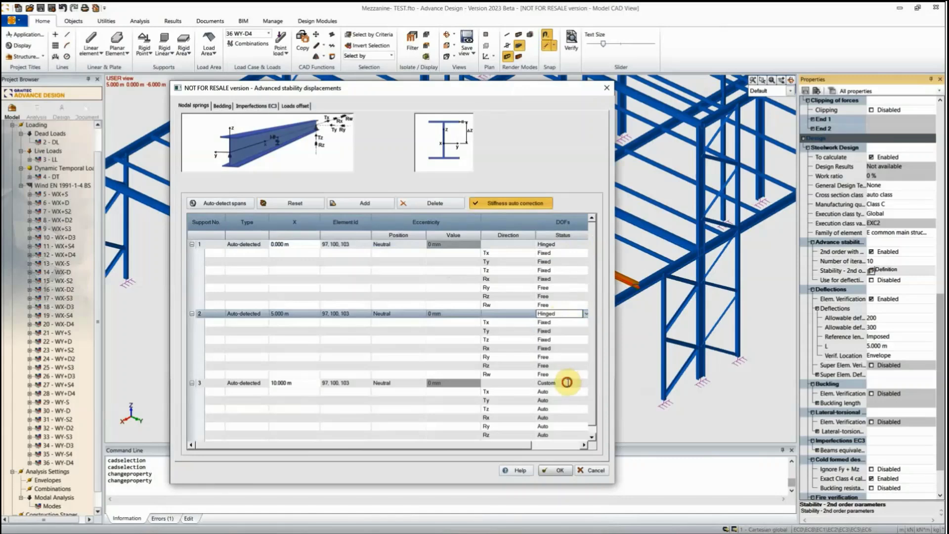
left_click(567, 383)
left_click(586, 383)
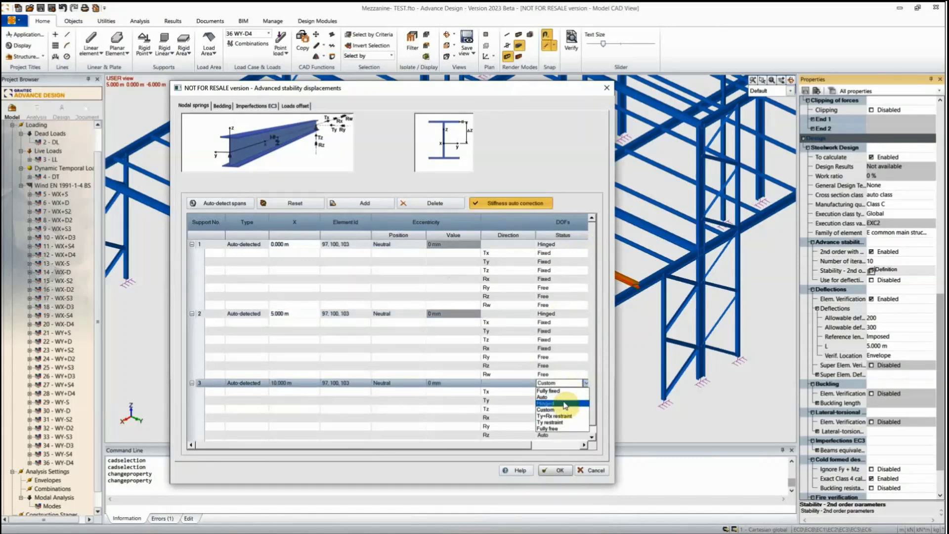
left_click(565, 404)
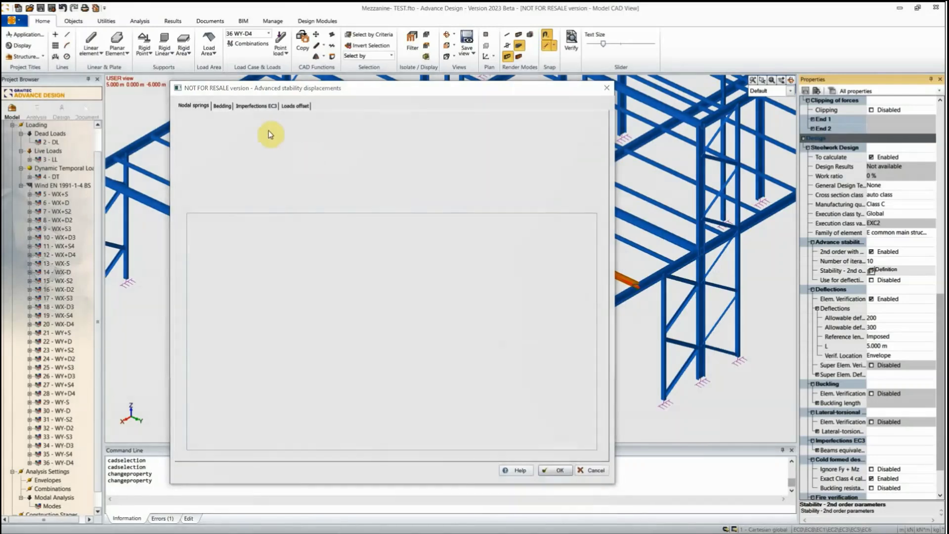
- Add a one-span bedding along the full beam length and set its eccentricity position to Upper fiber
left_click(219, 106)
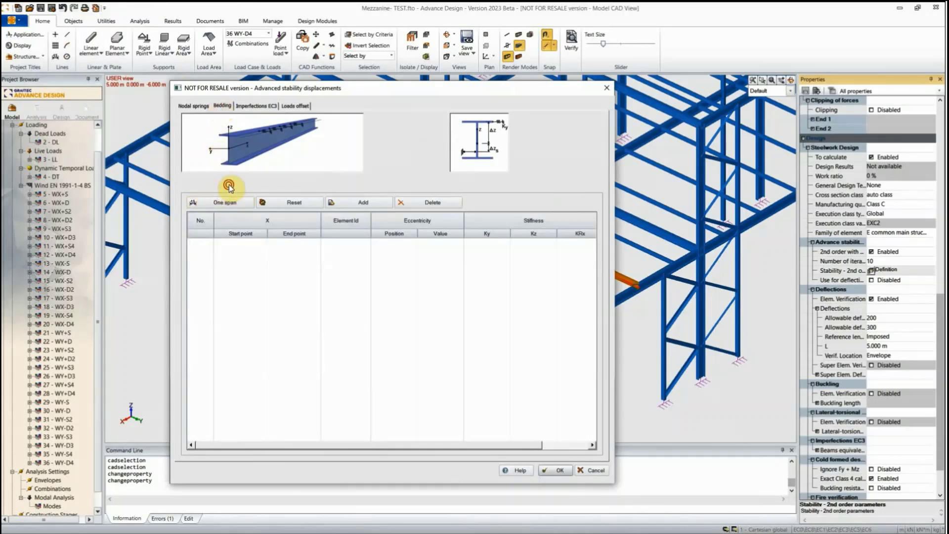
left_click(222, 203)
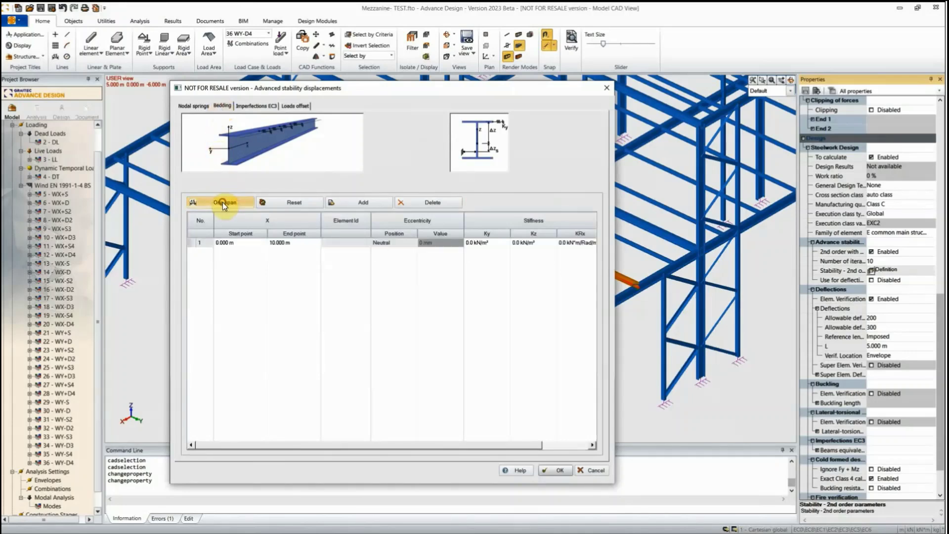
left_click(237, 245)
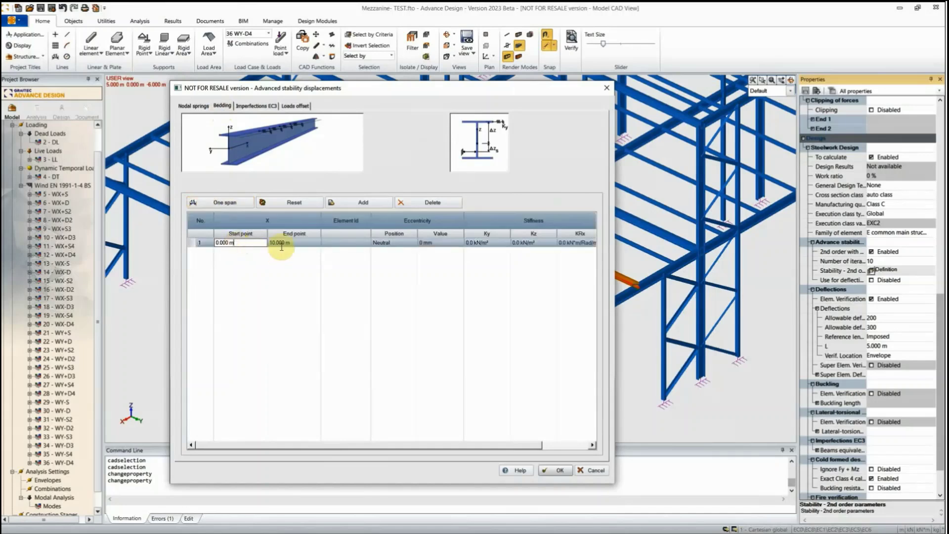
left_click(278, 245)
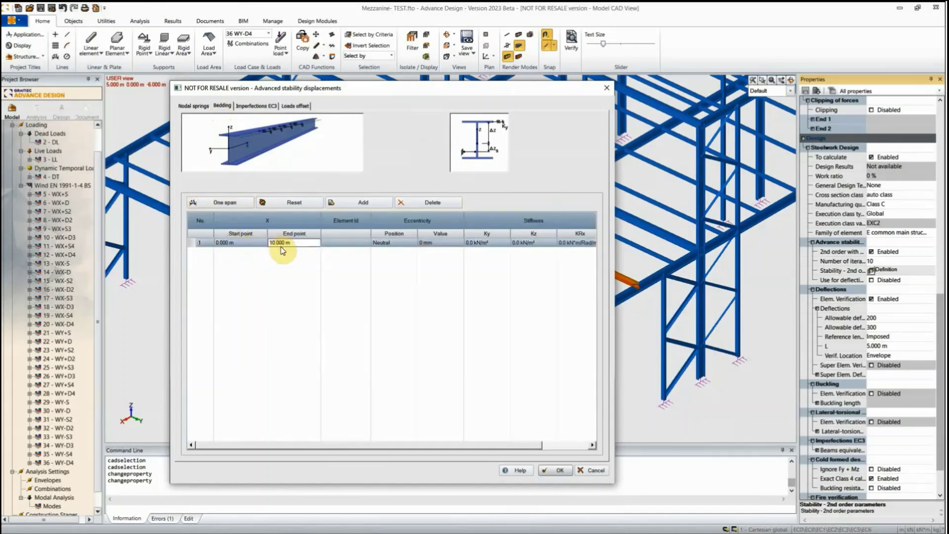
left_click(339, 243)
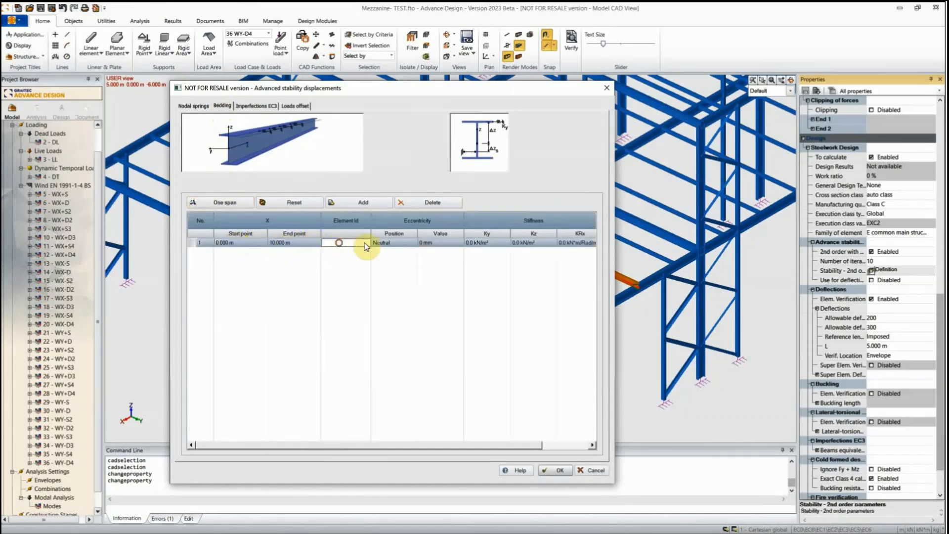
left_click(383, 244)
left_click(413, 243)
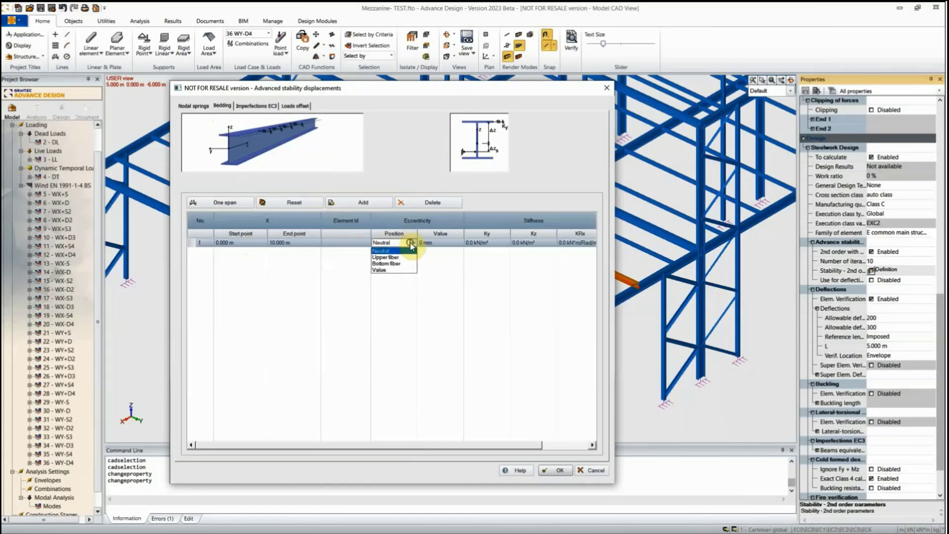
left_click(397, 258)
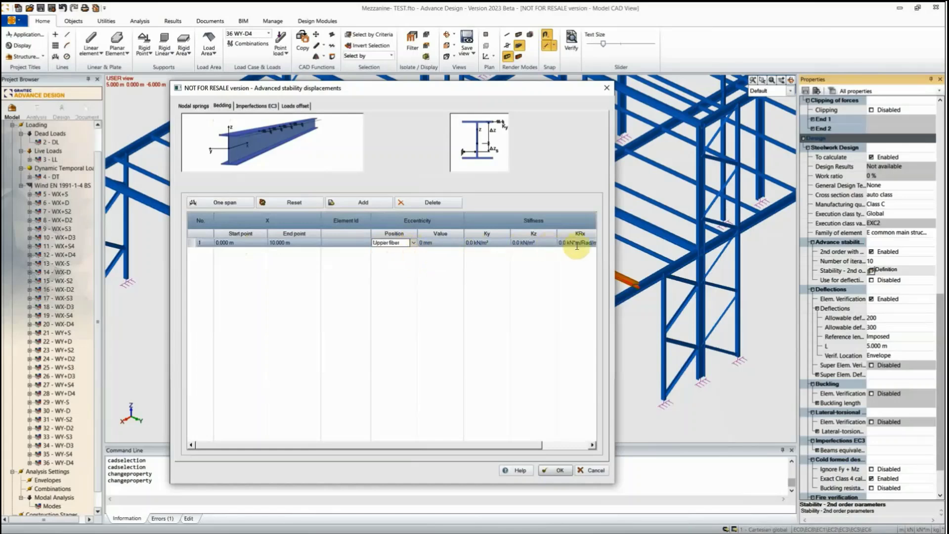
- Set the bedding's rotational stiffness KRx to 0.5 kN*m/Rad/m
left_click_drag(511, 445, 572, 439)
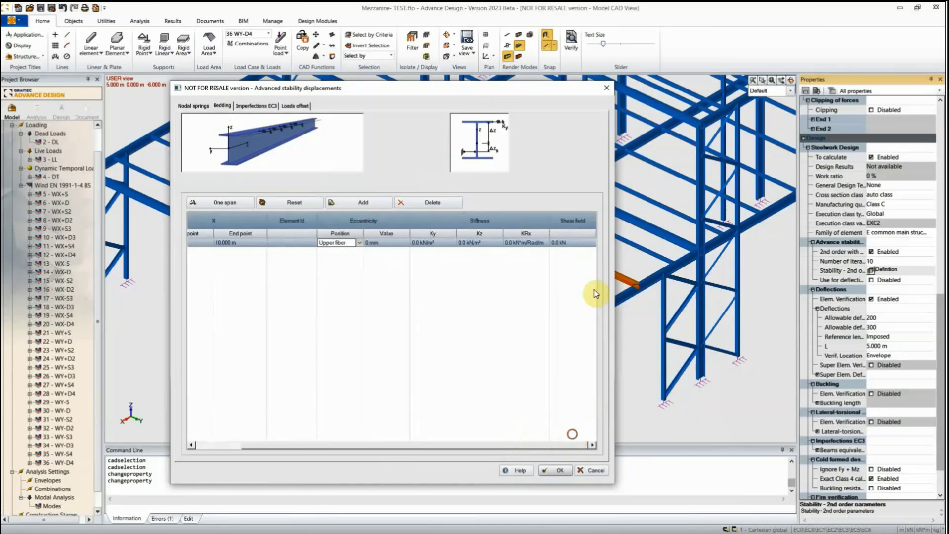
left_click(514, 242)
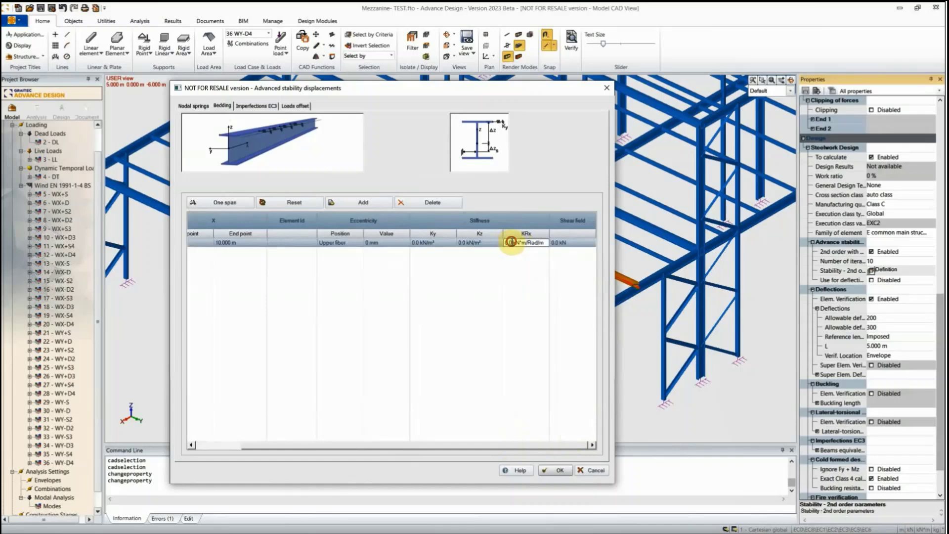
left_click_drag(515, 243, 498, 242)
type("0.5")
left_click(519, 246)
double_click(520, 246)
key("End")
left_click(284, 92)
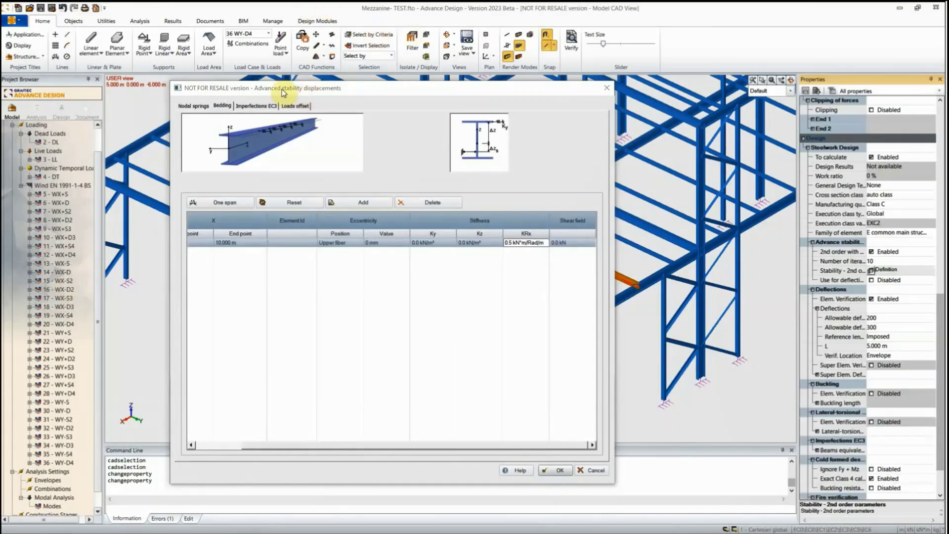
- Set the scale factor of the EC3 imperfections' initial deformation shape to L/500
left_click(252, 106)
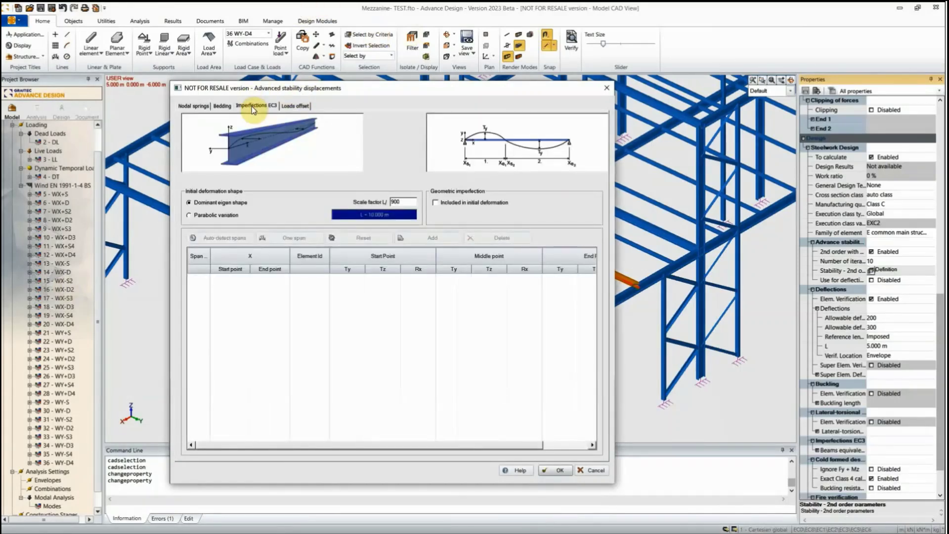
double_click(400, 201)
type("500")
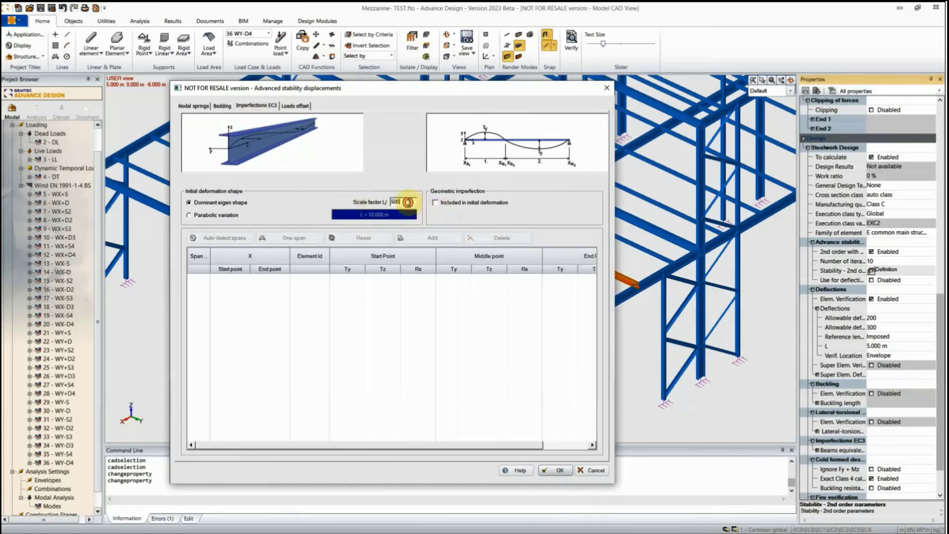
double_click(401, 202)
left_click(377, 217)
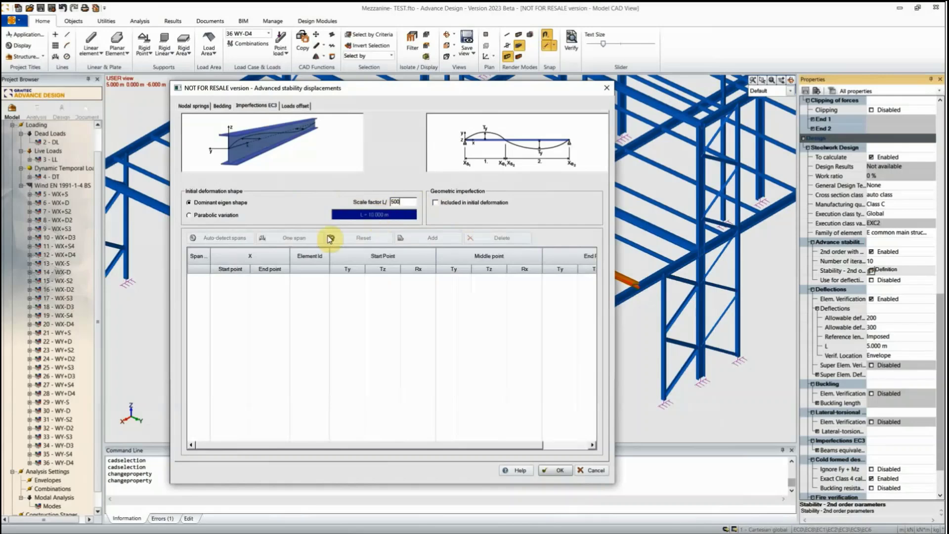
- Set the scale factor of the EC3 imperfections' initial deformation shape to L/1000
double_click(408, 201)
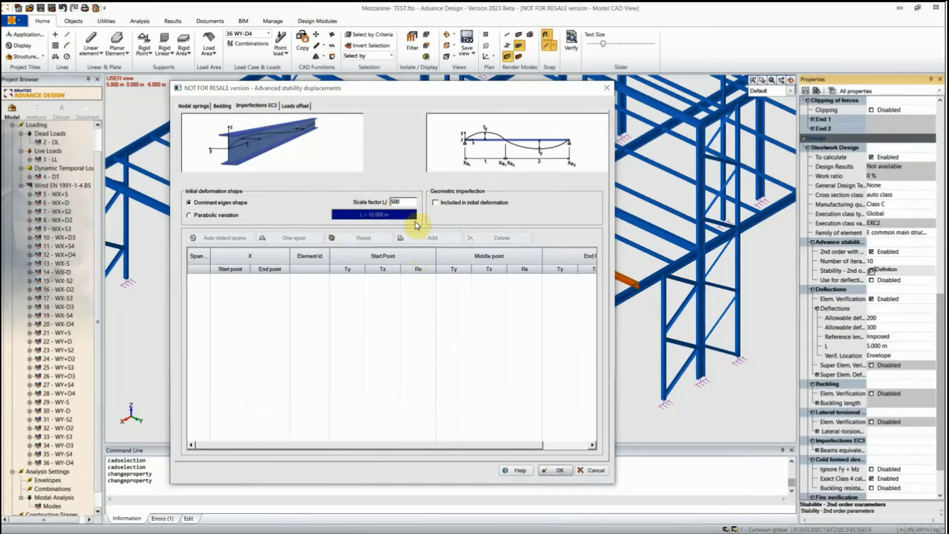
left_click(398, 201)
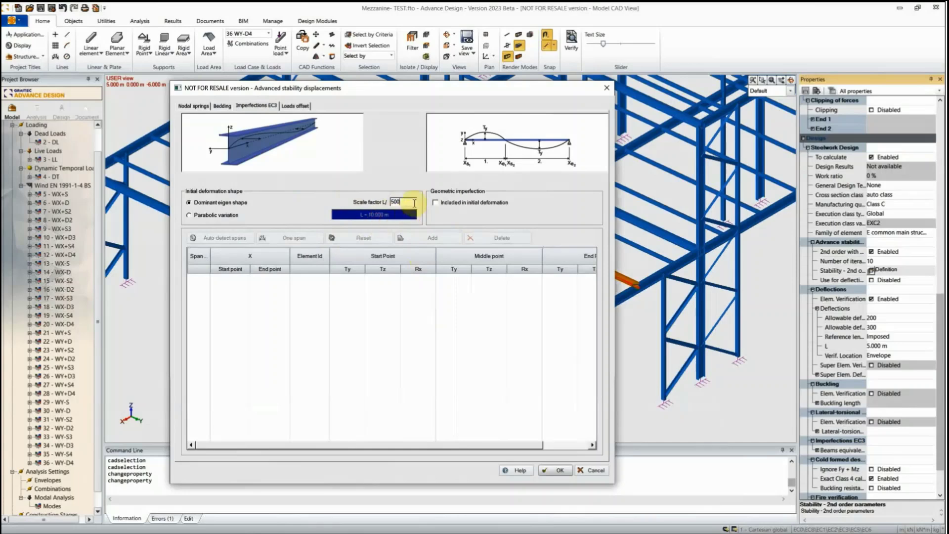
left_click_drag(434, 96, 278, 108)
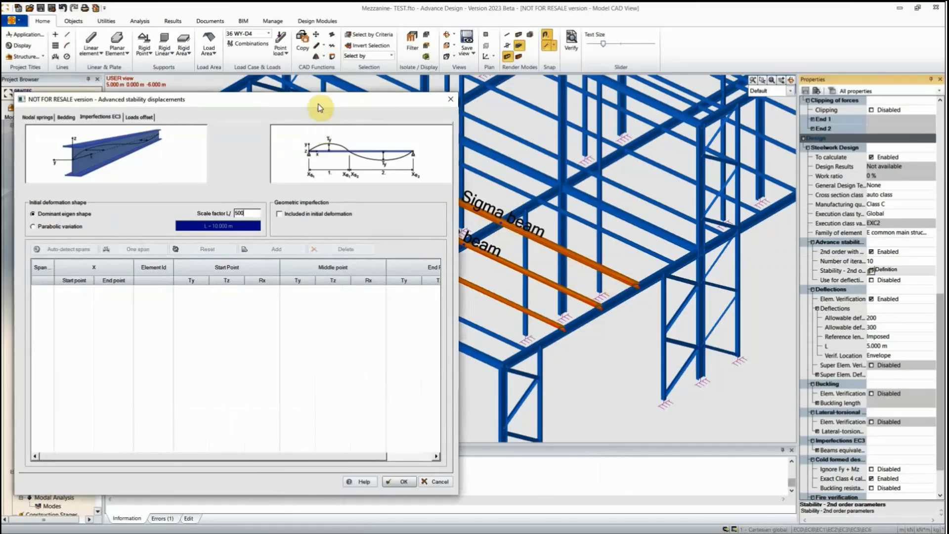
left_click_drag(318, 101, 408, 92)
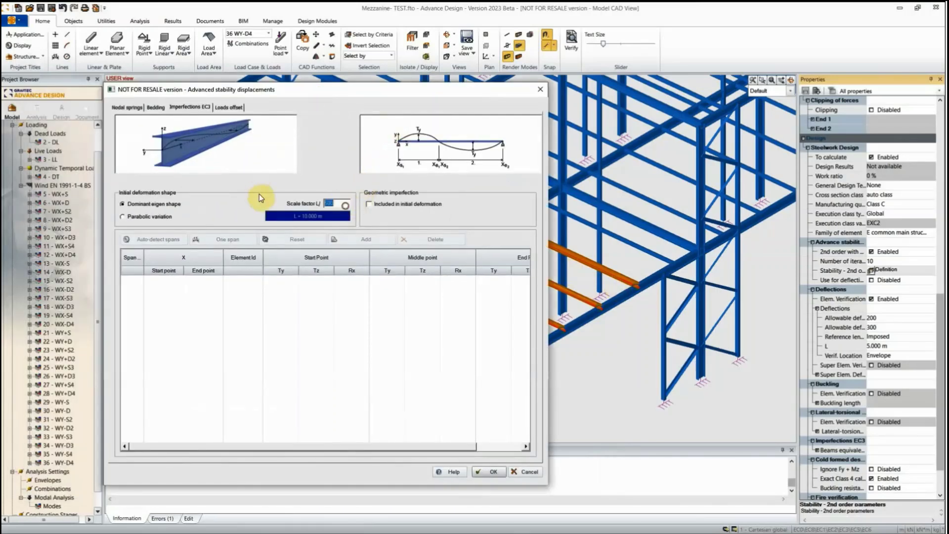
type("1000")
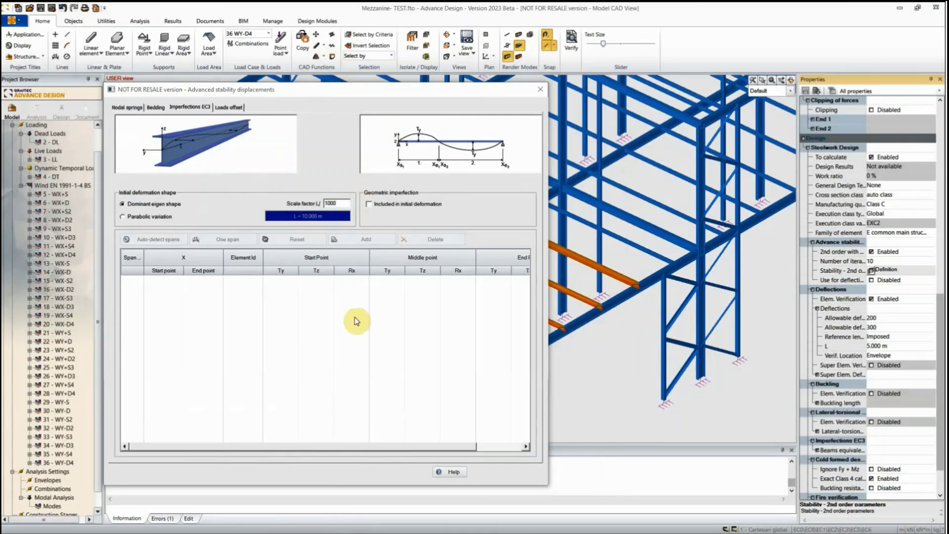
- Set the loads offset eccentricity to Top Left (1), accept the advanced stability definition and clear the beam selection
left_click(231, 108)
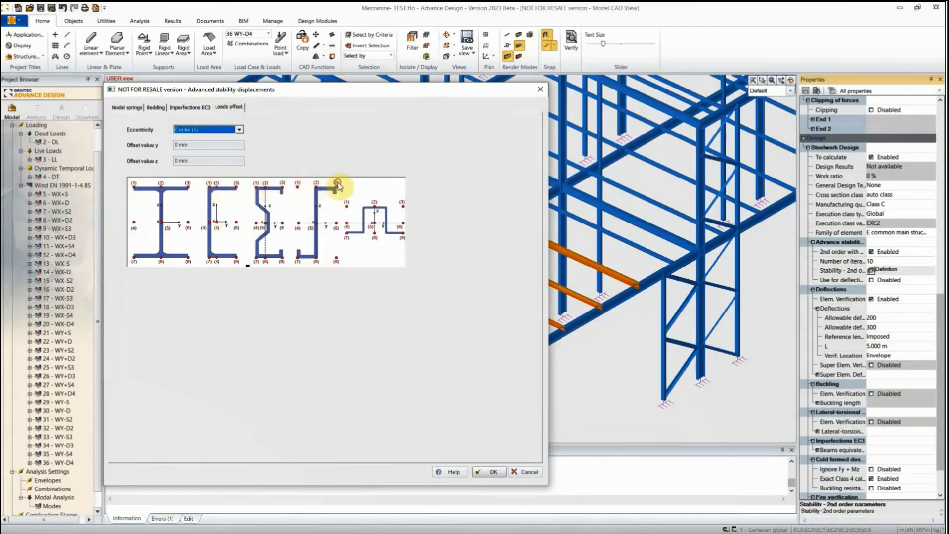
left_click(239, 130)
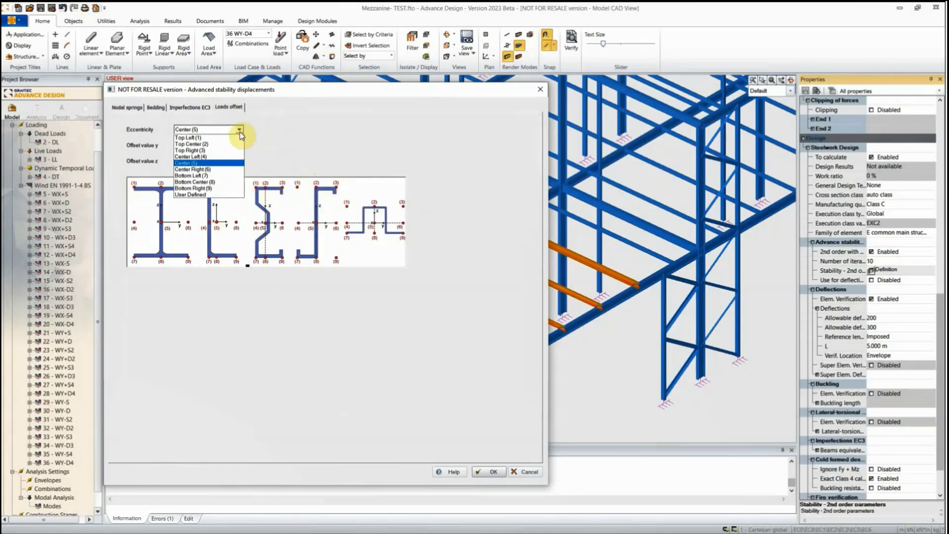
left_click(207, 138)
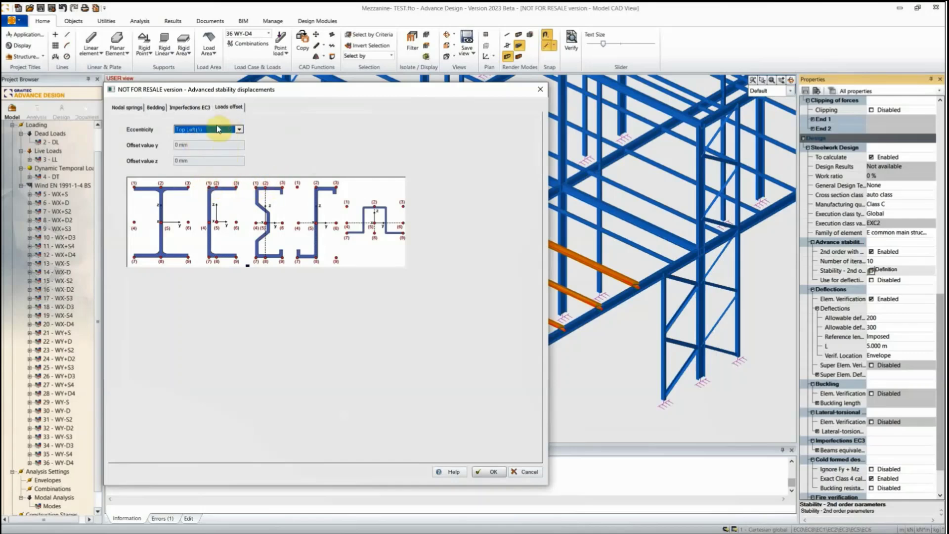
left_click(491, 472)
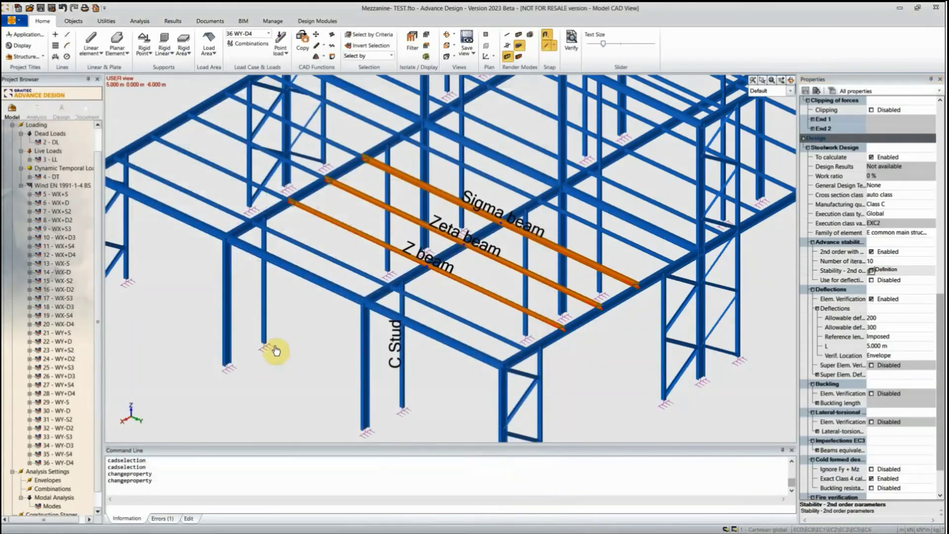
key("Escape")
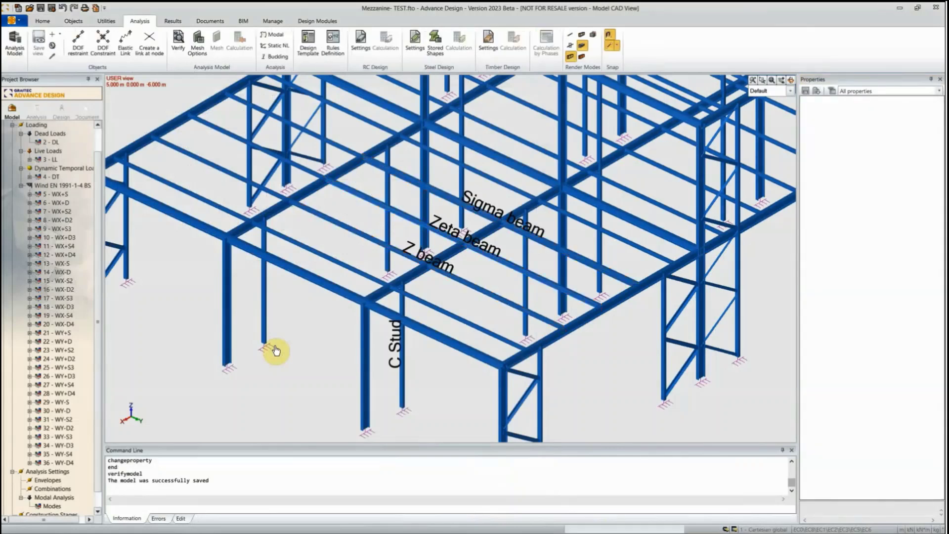
- Create a new analysis model and run the FE Calculation and Steel Design on it
left_click(36, 111)
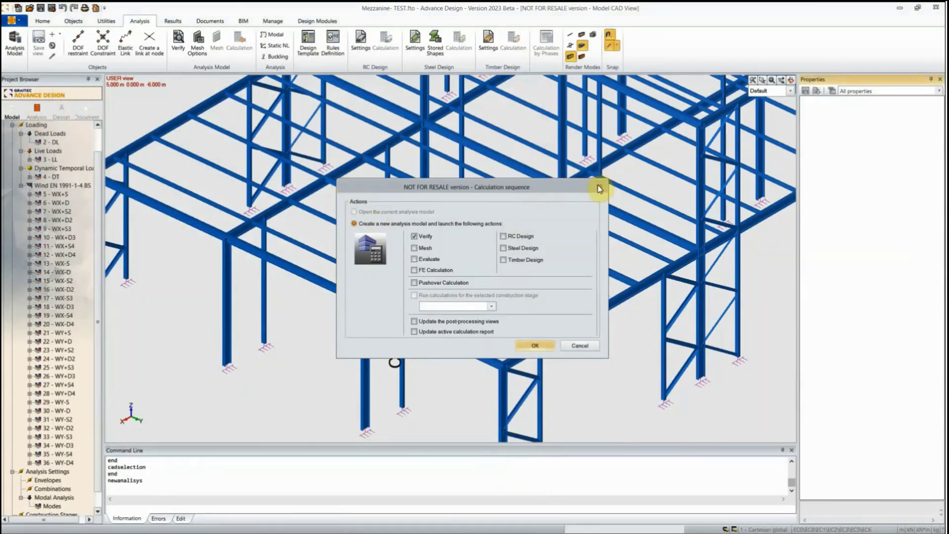
left_click(415, 270)
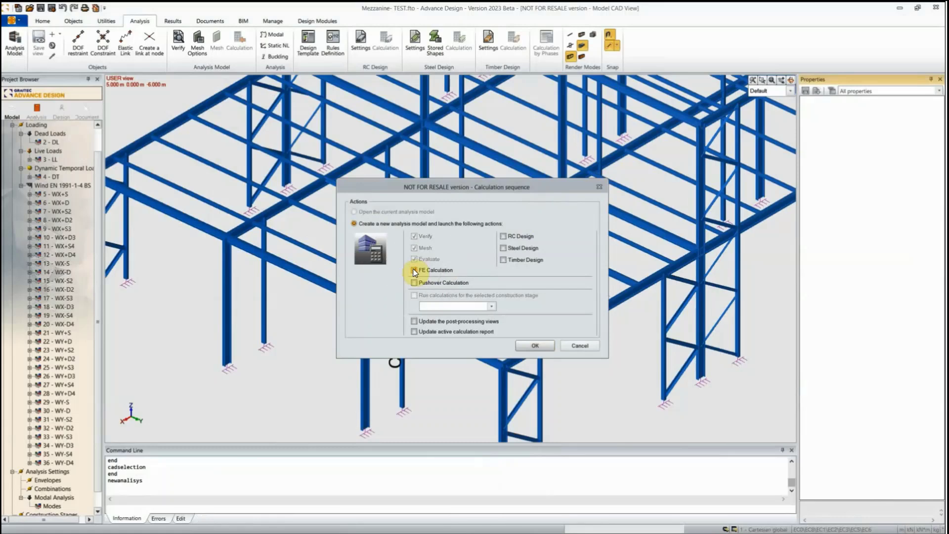
left_click(505, 249)
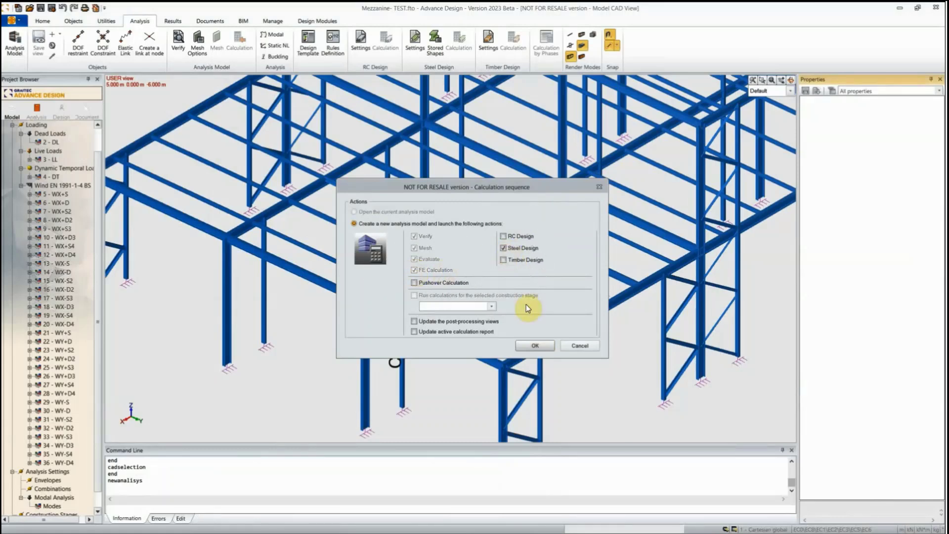
left_click(535, 345)
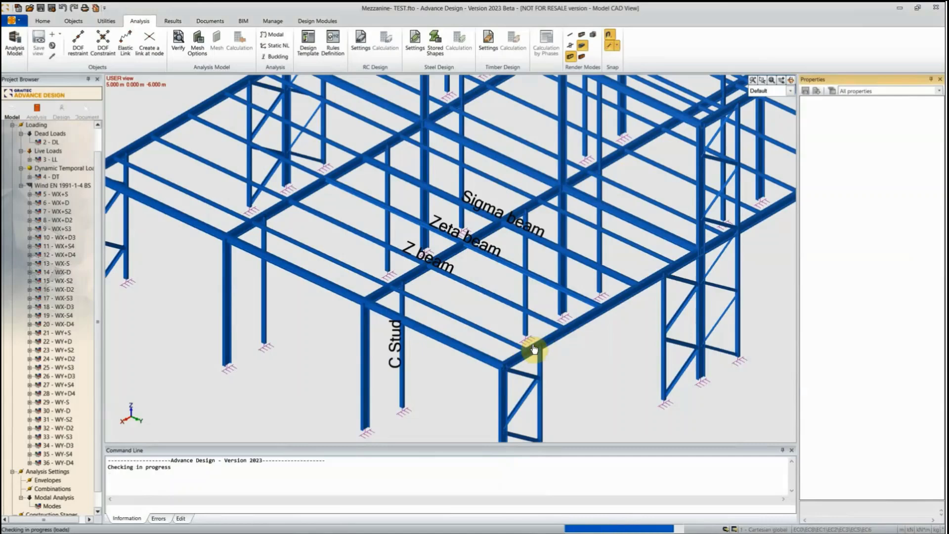
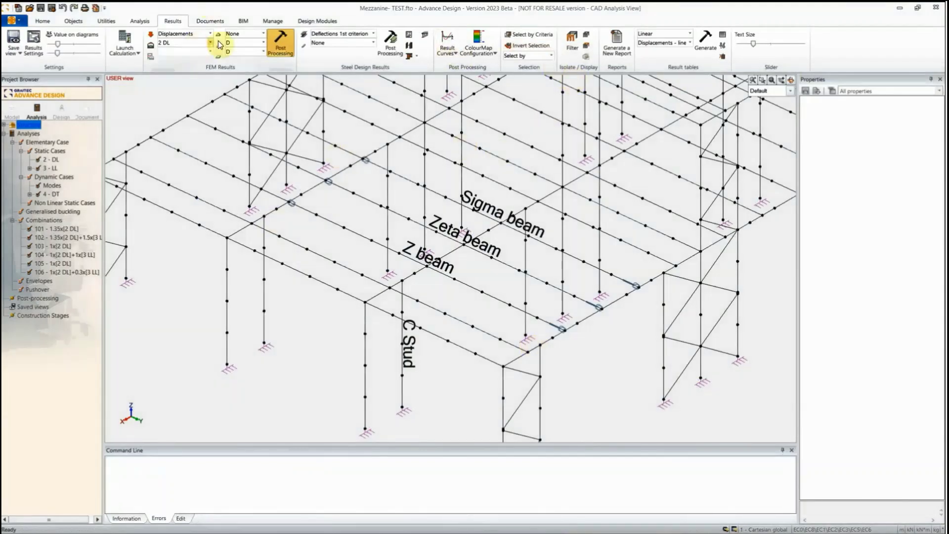
- Display the total displacements D of the linear elements under dead load case 2 DL
left_click(270, 40)
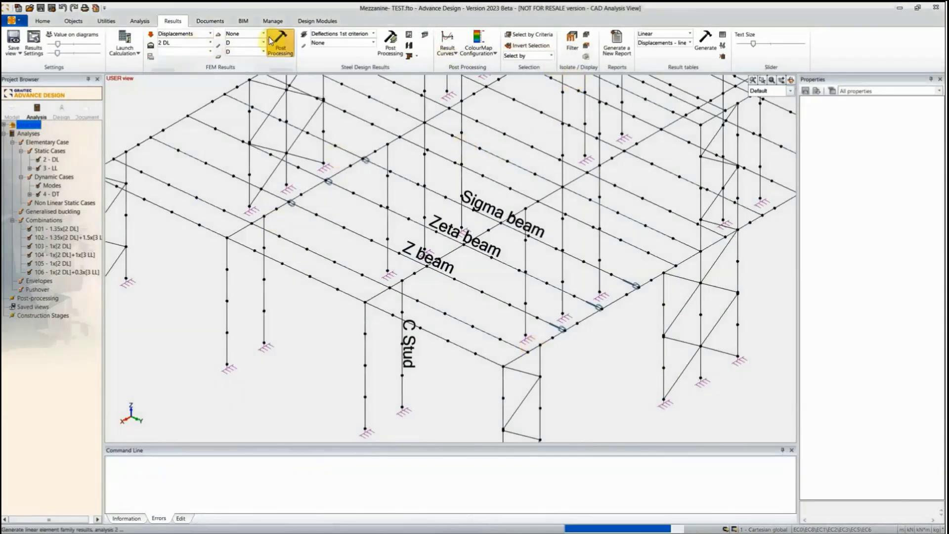
middle_click_drag(343, 216, 376, 226, "shift")
scroll(329, 305, "up", 8)
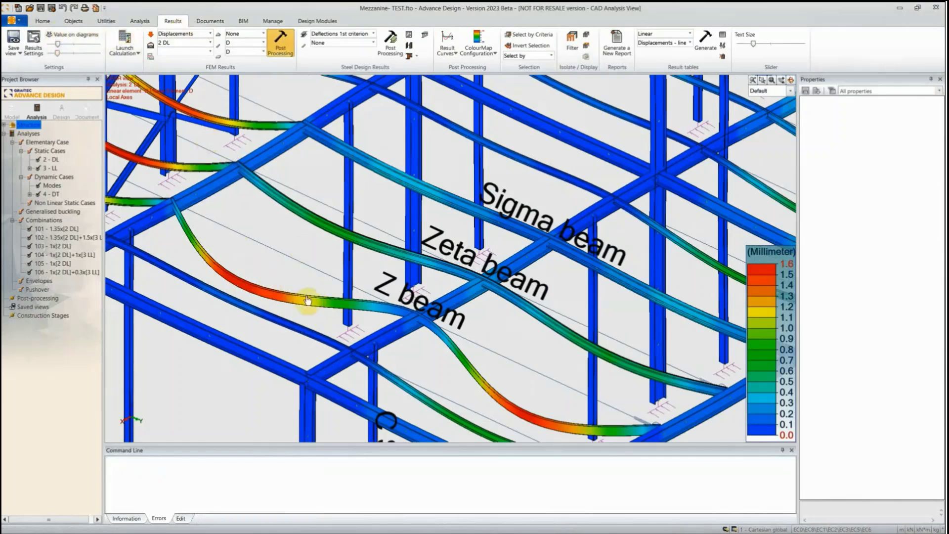
- Display the axial force Fx diagram of the Z beam alone for load case 2 DL
left_click(285, 265)
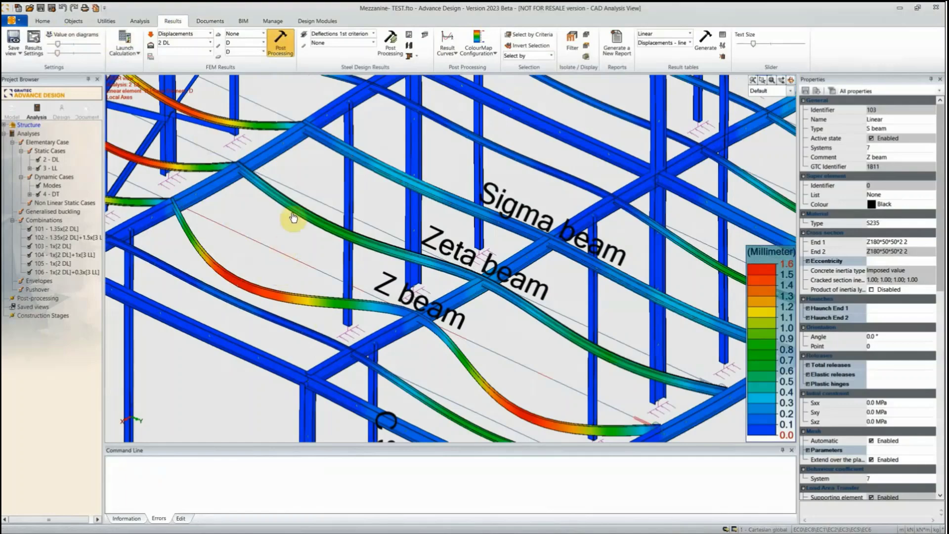
middle_click_drag(292, 218, 269, 227)
left_click(200, 36)
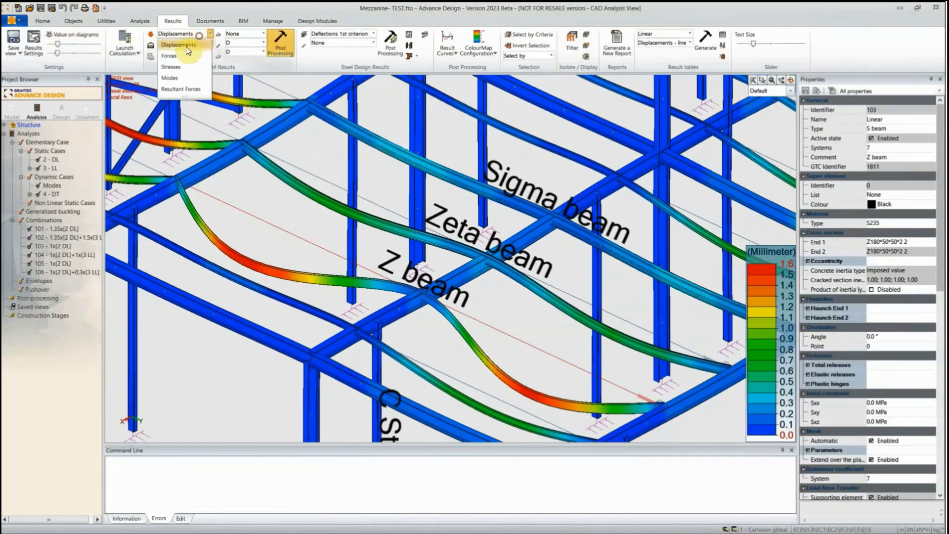
left_click(183, 56)
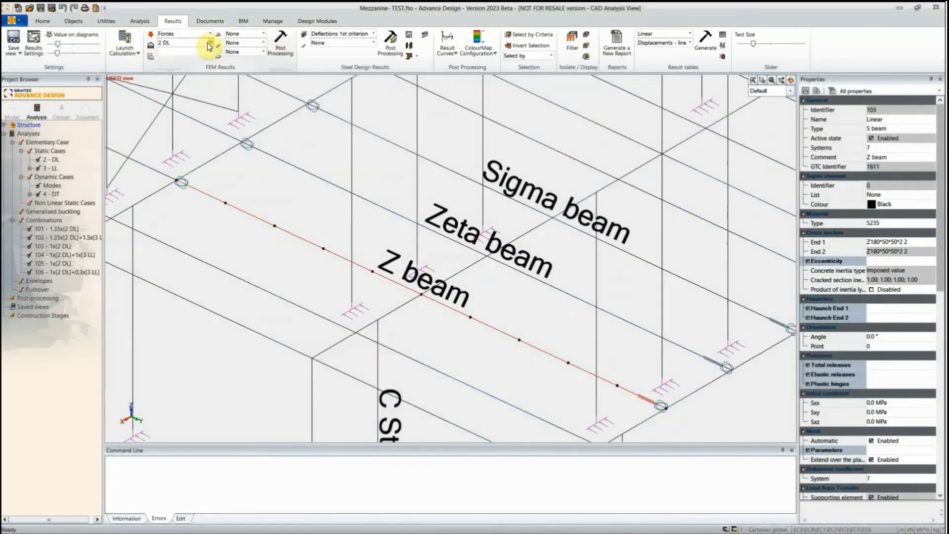
left_click(249, 46)
left_click(245, 63)
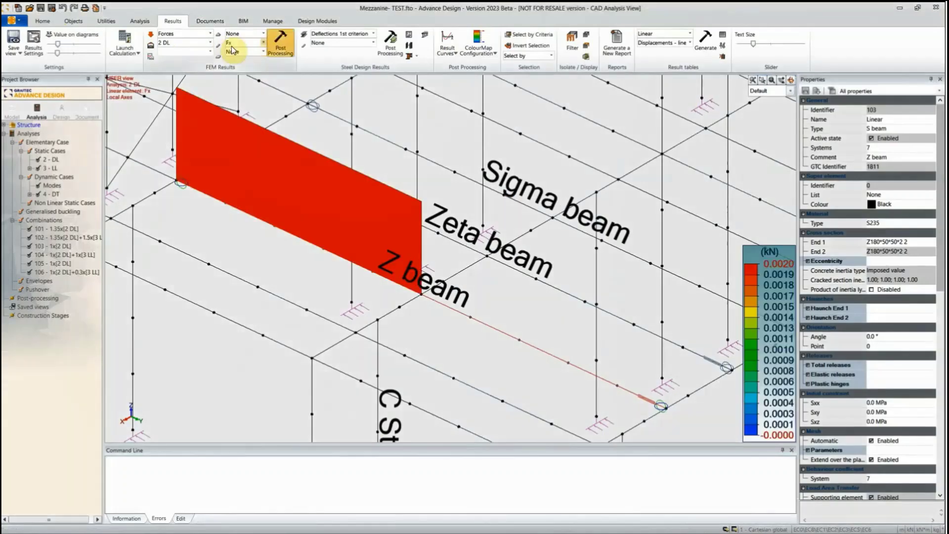
- Display the bending moment My diagram on the selected Z beam for load case 2 DL
left_click(232, 44)
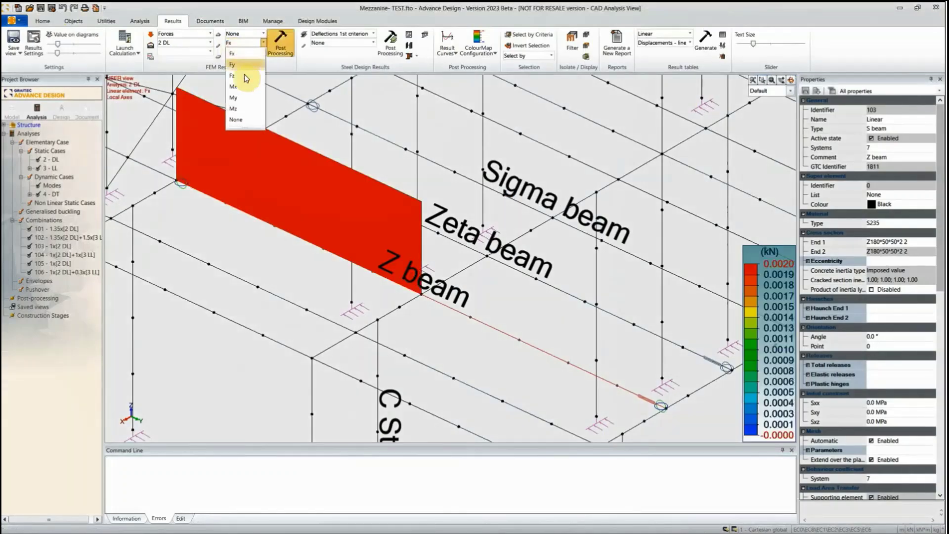
left_click(244, 98)
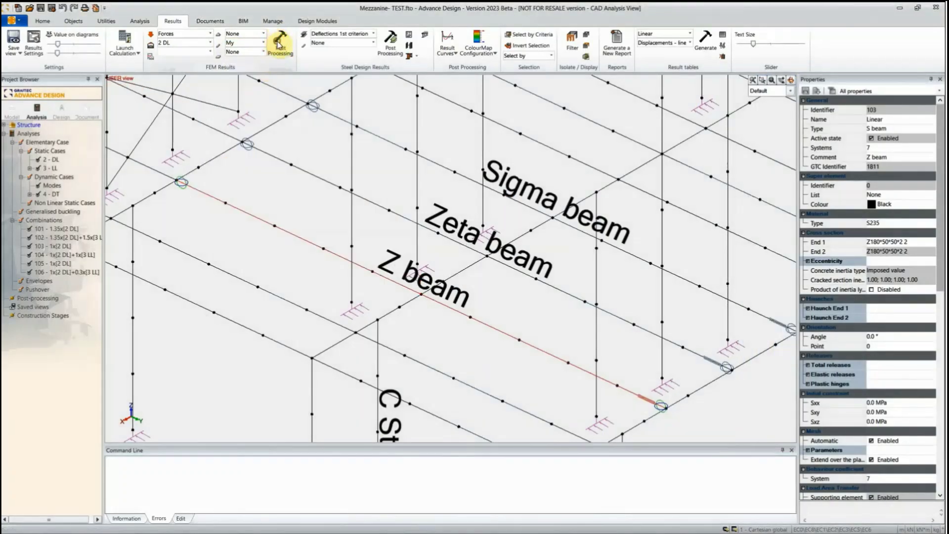
scroll(297, 222, "down", 2)
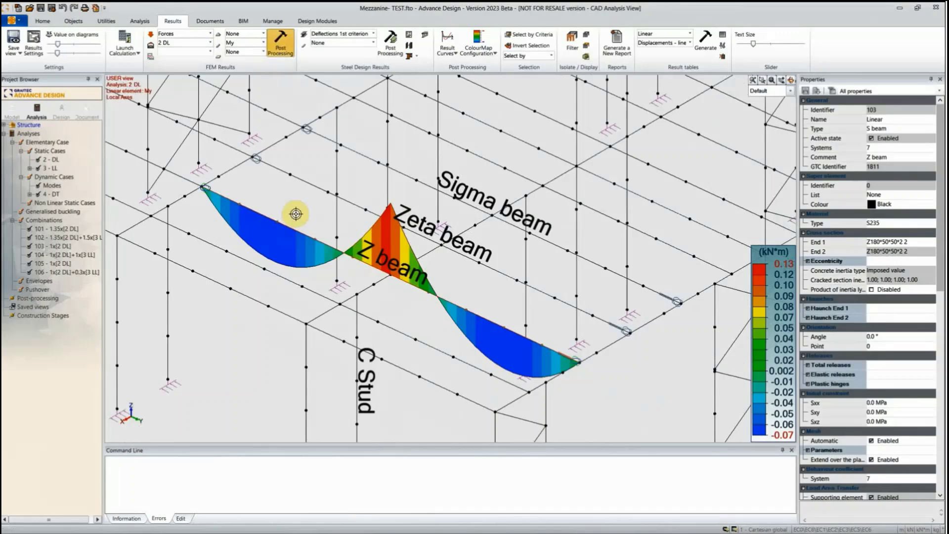
- Select the C Stud instead of the Z beam and display its bending moment My diagram
left_click(339, 233)
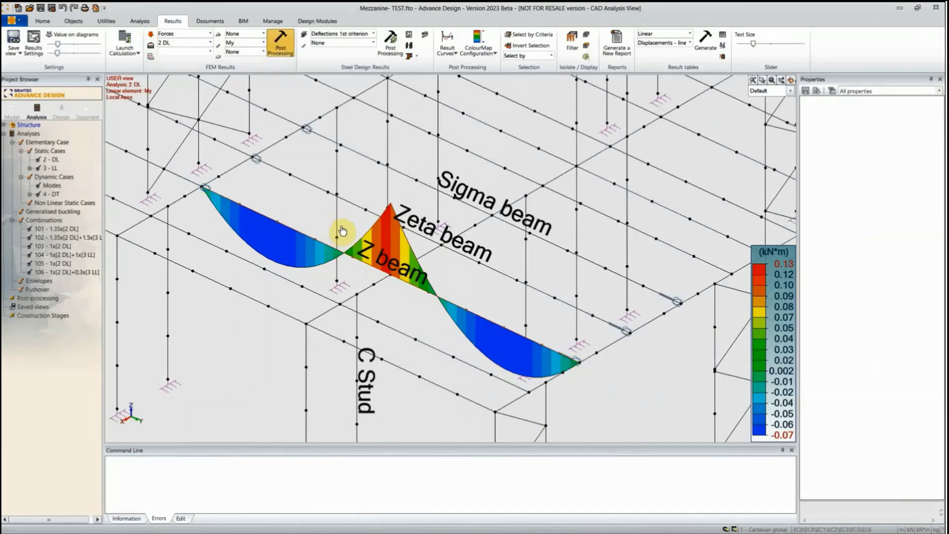
middle_click_drag(320, 231, 335, 189)
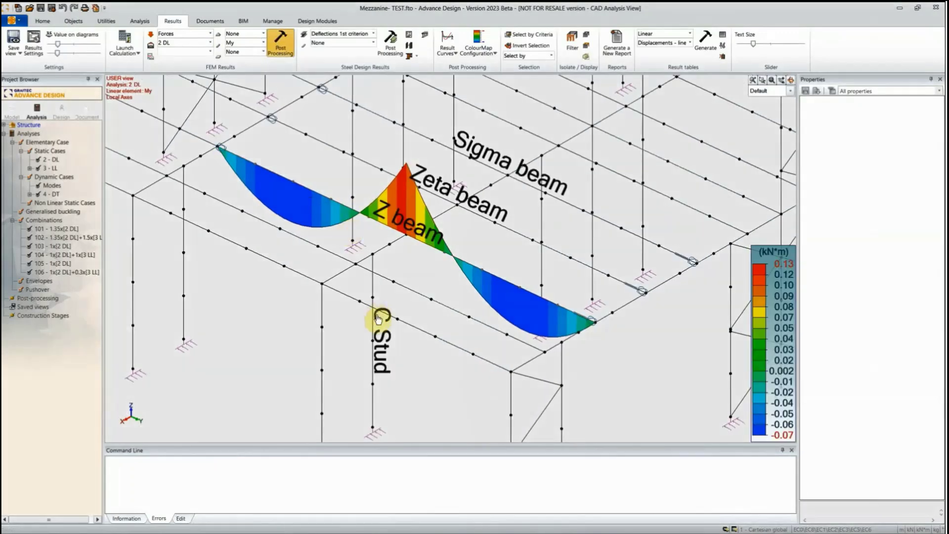
left_click(374, 392)
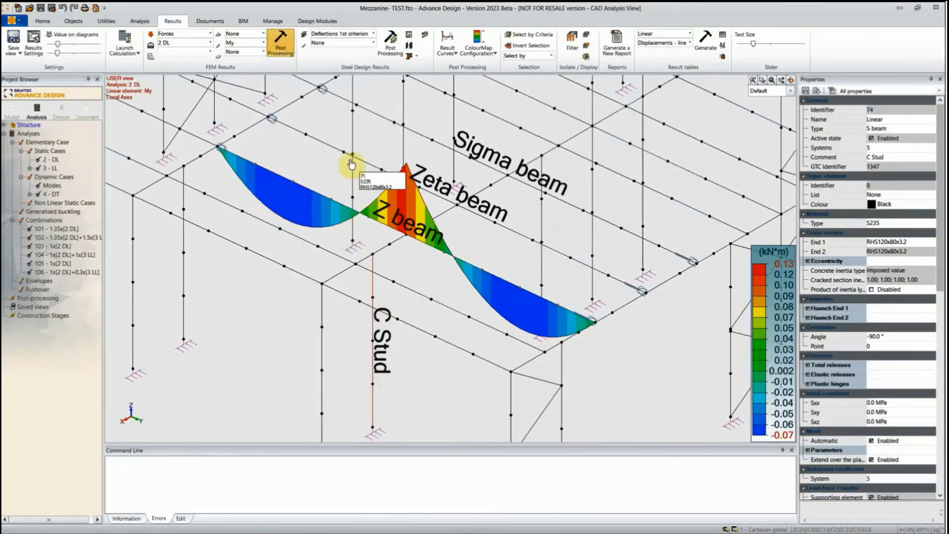
left_click(275, 41)
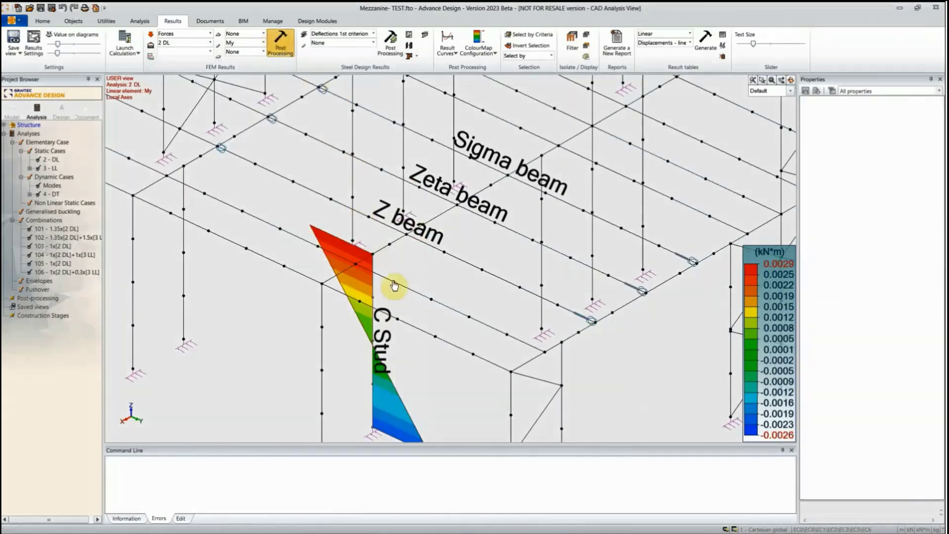
scroll(409, 307, "down", 2)
scroll(503, 223, "down", 1)
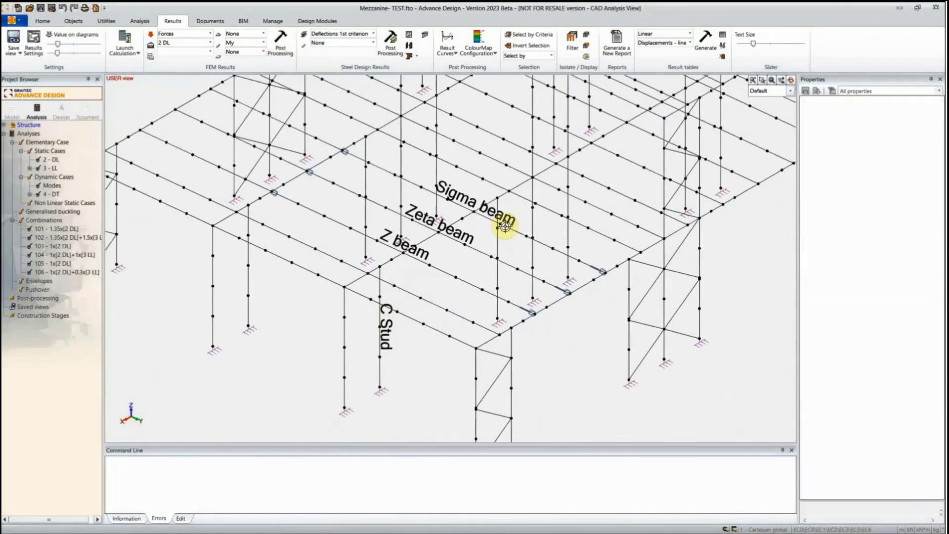
middle_click_drag(470, 232, 435, 251)
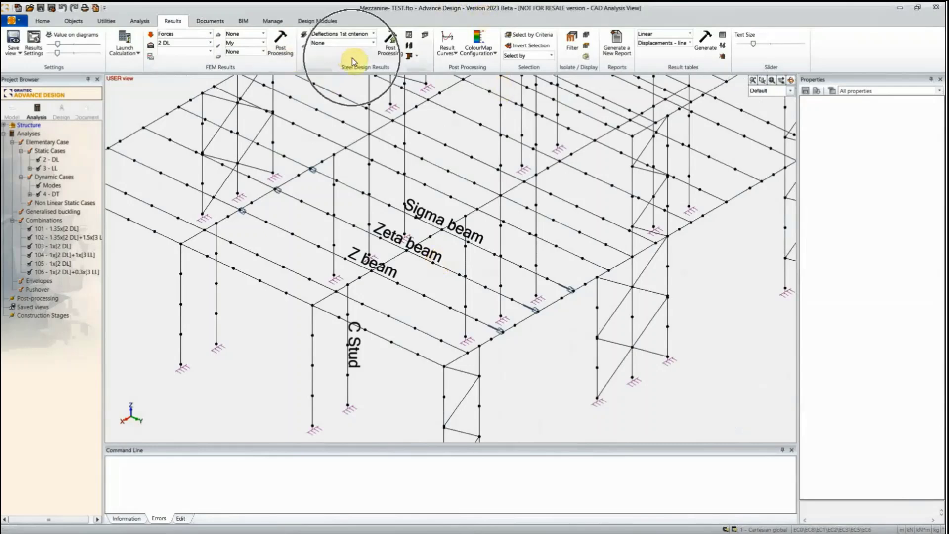
scroll(338, 275, "up", 2)
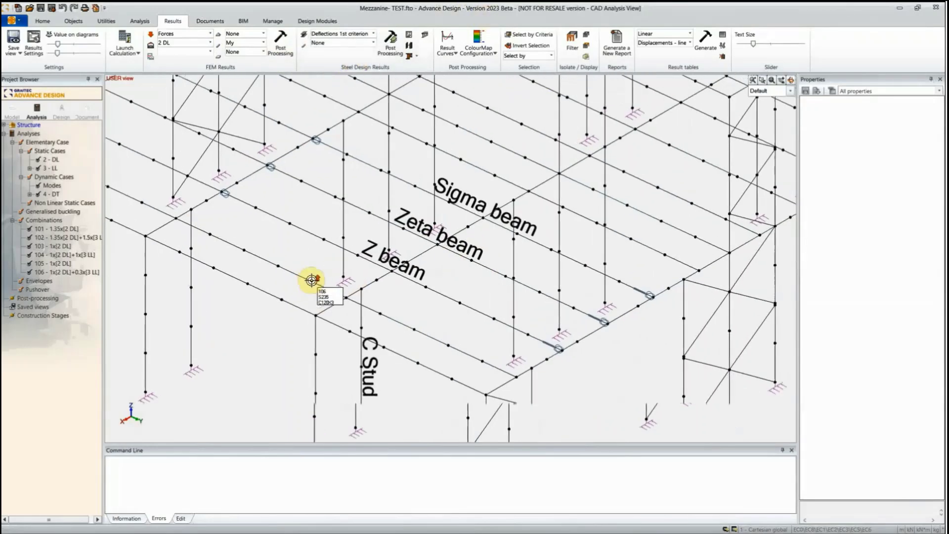
scroll(342, 61, "down", 3)
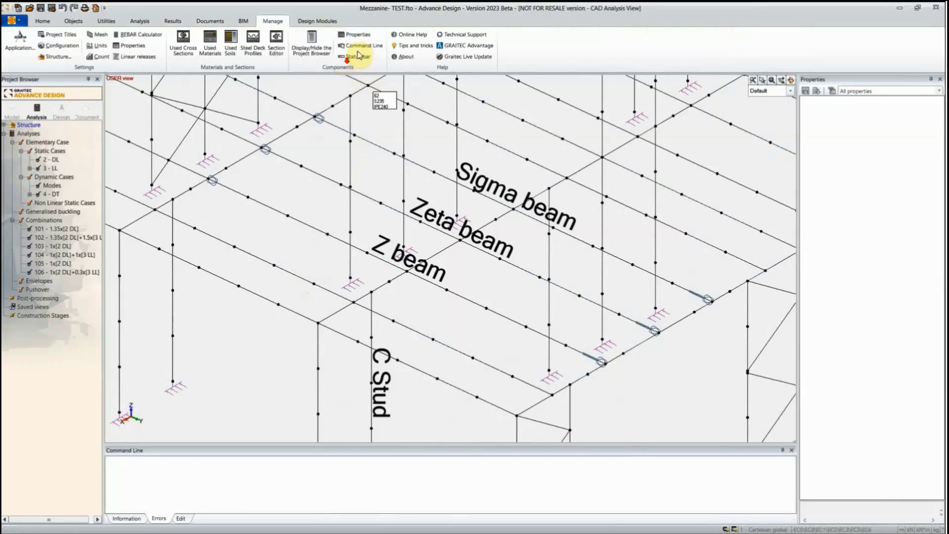
scroll(326, 53, "up", 3)
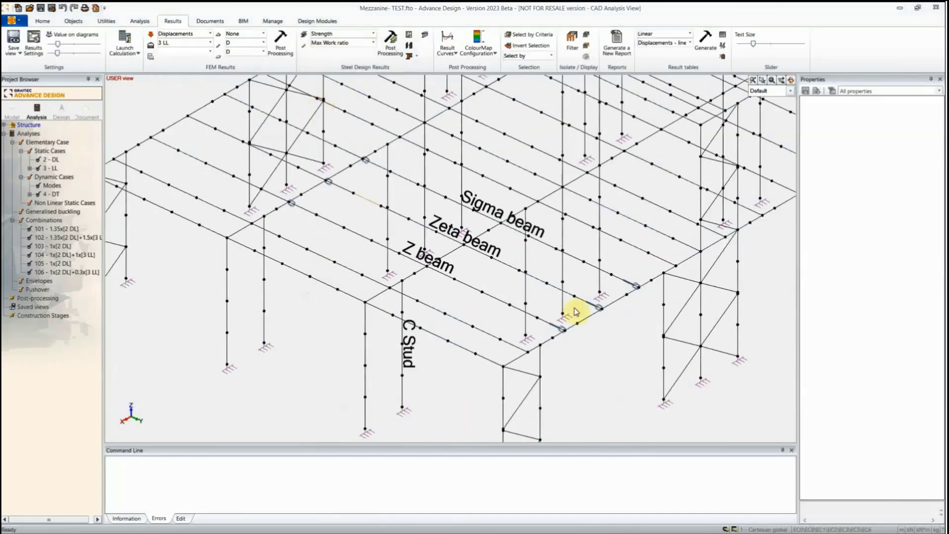
- Display the Deflections 1st criterion results as deviation from allowable deflection (Deviat. all. defl.) on the steel members
left_click(369, 33)
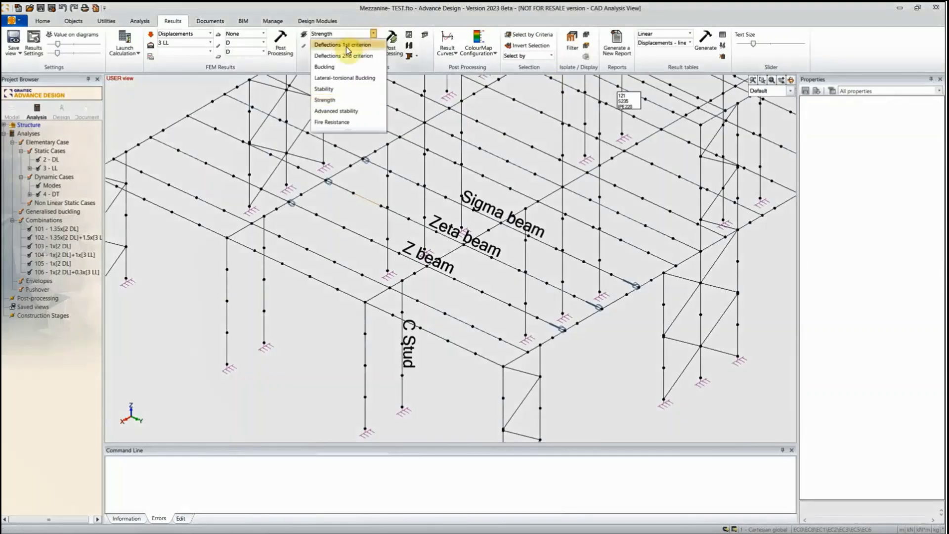
left_click(346, 45)
left_click(346, 43)
left_click(346, 53)
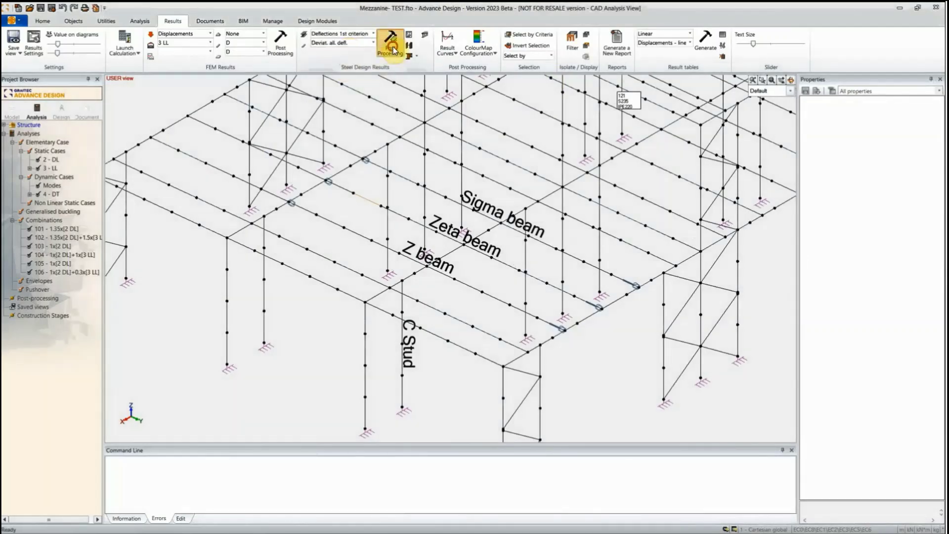
left_click(391, 45)
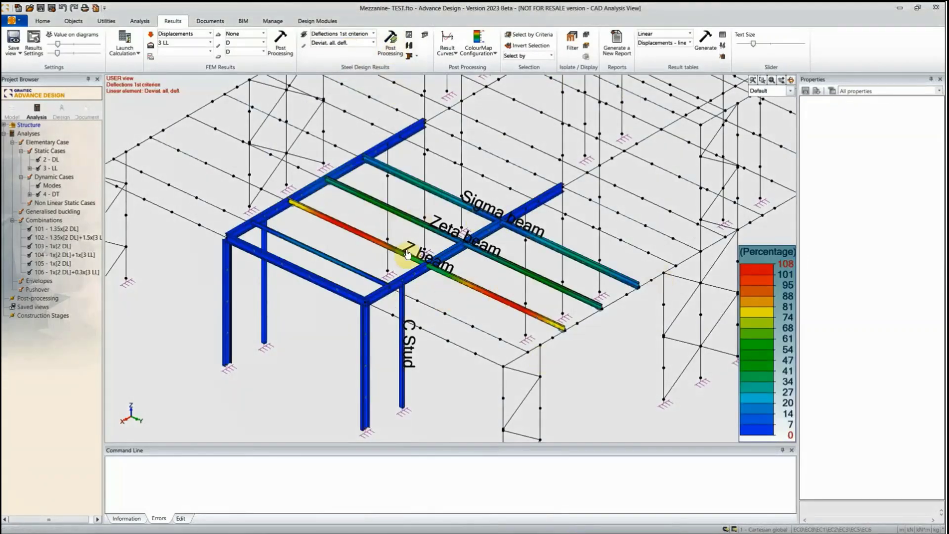
- Examine the deflection colour map along the Z, Zeta and Sigma beams and at their end sections
scroll(387, 254, "up", 2)
scroll(388, 255, "up", 3)
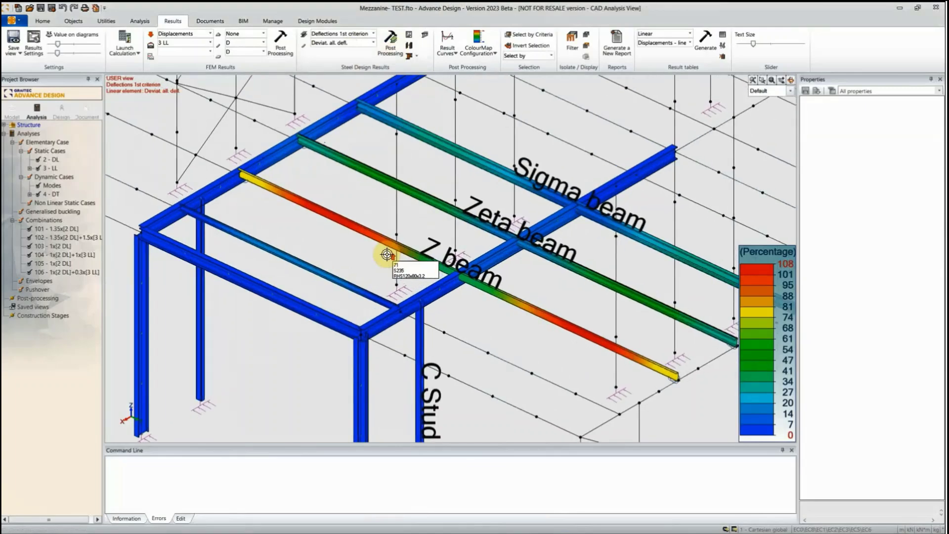
scroll(371, 233, "down", 2)
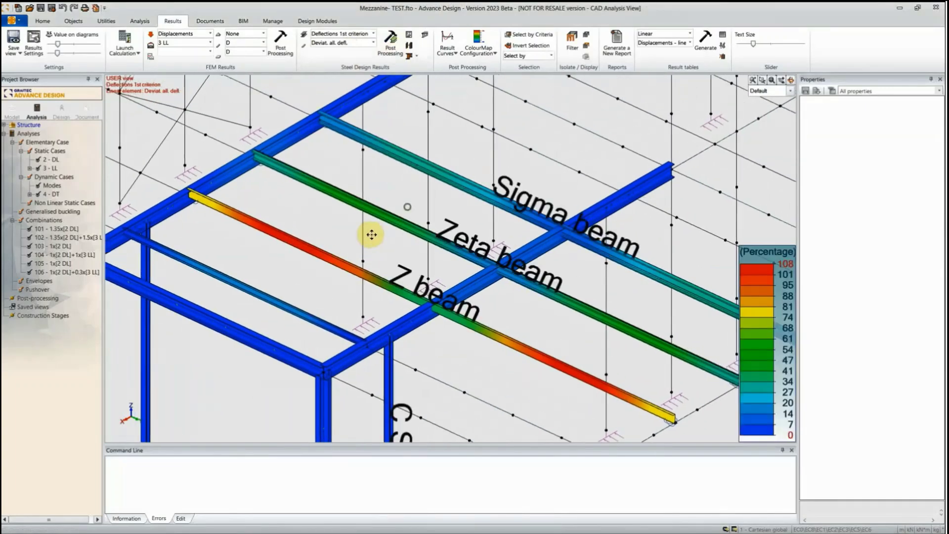
scroll(526, 239, "up", 2)
scroll(690, 341, "up", 5)
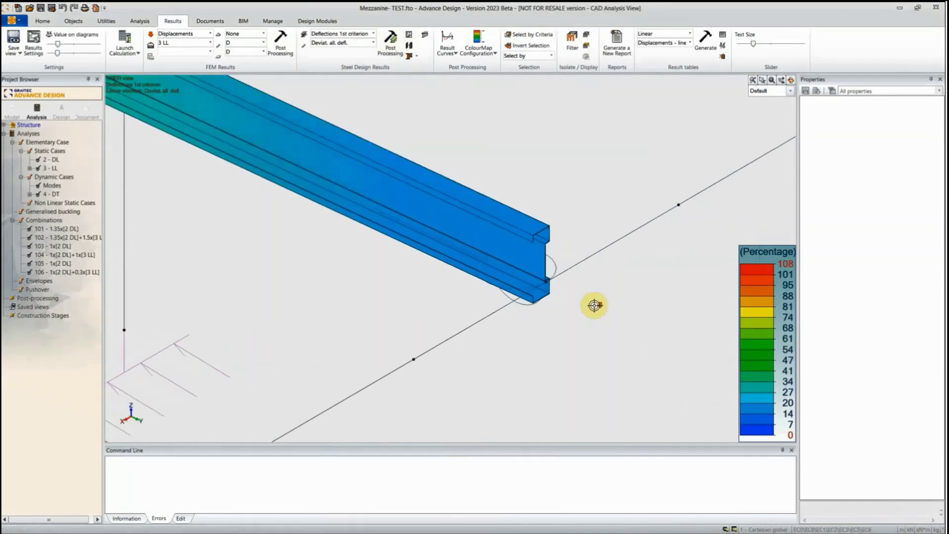
scroll(595, 305, "down", 3)
middle_click_drag(390, 396, 389, 326)
scroll(406, 321, "up", 2)
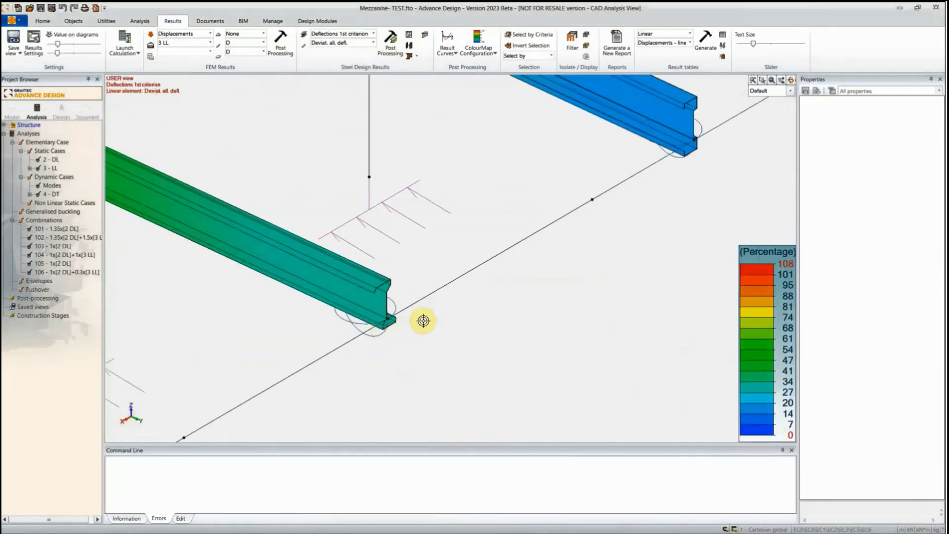
scroll(395, 346, "up", 2)
middle_click_drag(509, 296, 545, 289)
scroll(409, 386, "down", 3)
scroll(539, 292, "down", 1)
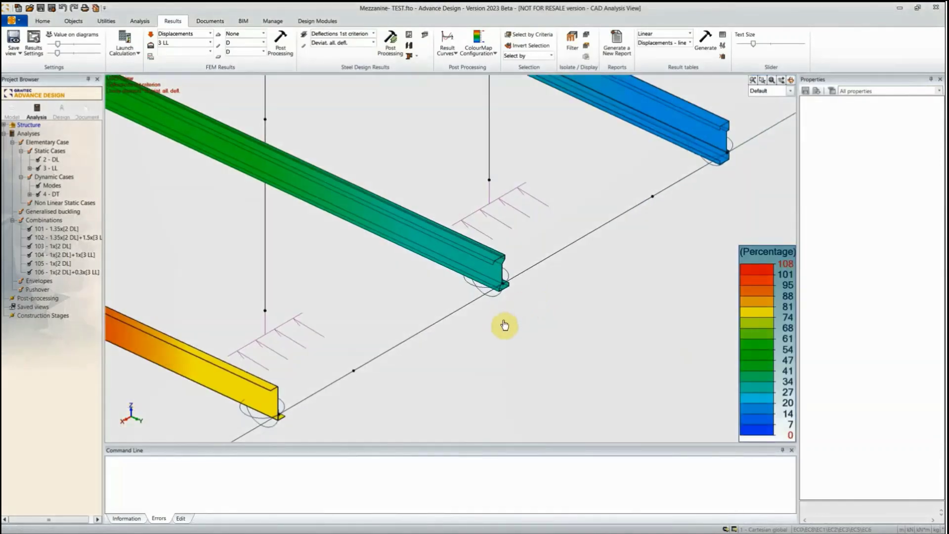
scroll(504, 325, "down", 5)
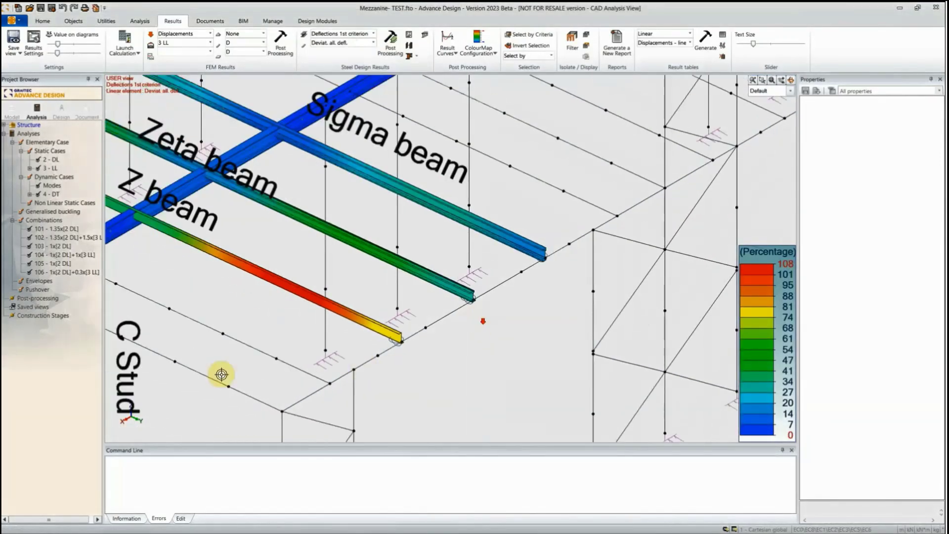
- Examine the deflection results on the C Stud and across the designed frame members
middle_click_drag(218, 375, 385, 290)
scroll(397, 340, "down", 2)
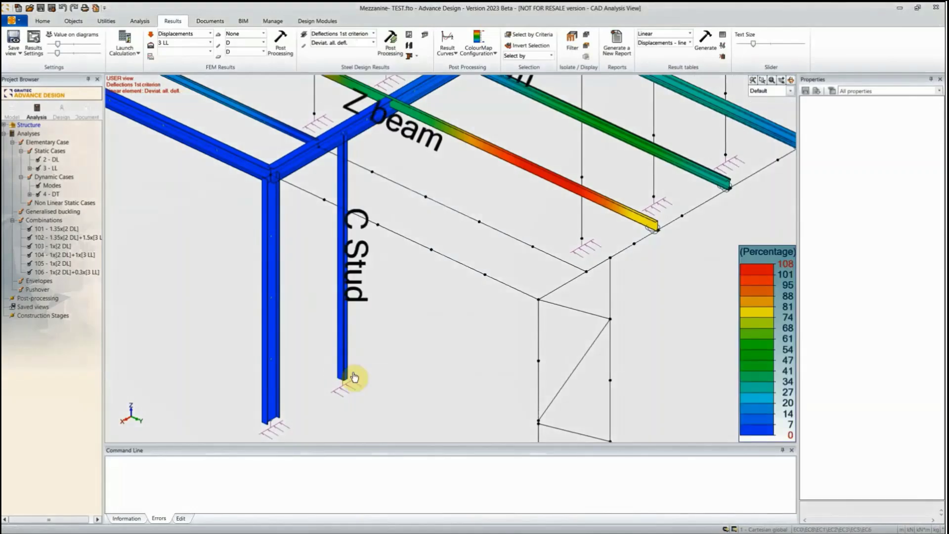
scroll(356, 378, "up", 5)
scroll(365, 254, "down", 2)
scroll(402, 174, "down", 1)
scroll(396, 375, "down", 2)
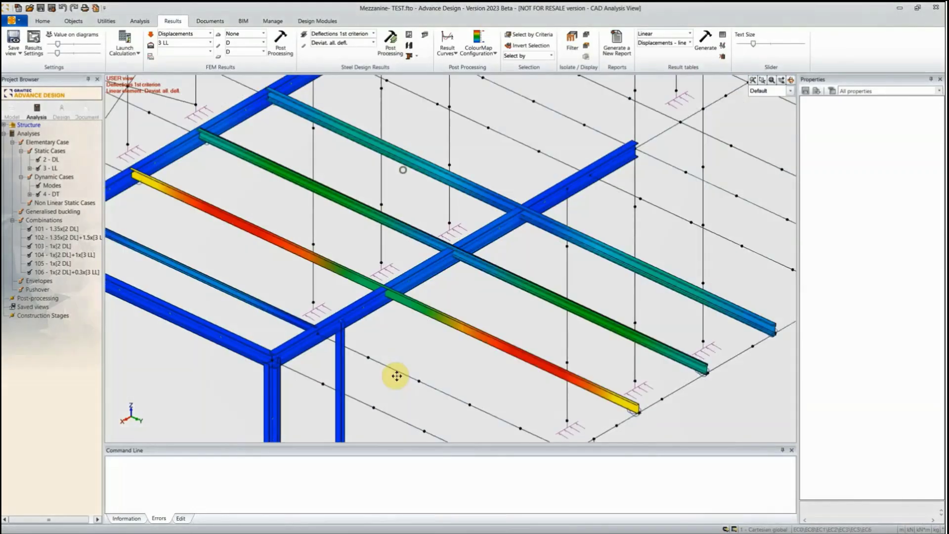
scroll(398, 274, "up", 2)
scroll(398, 274, "down", 1)
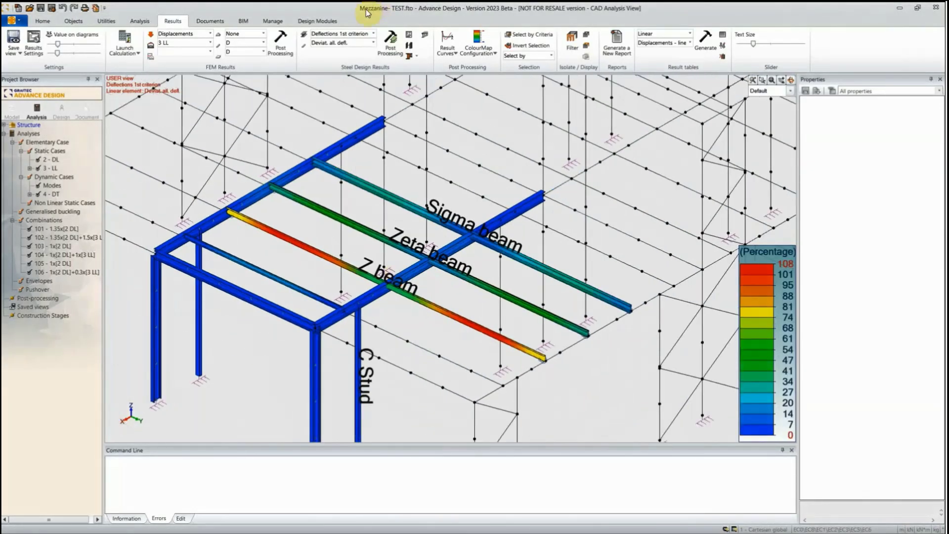
- Display the Stability work ratio results on the steel members
left_click(350, 35)
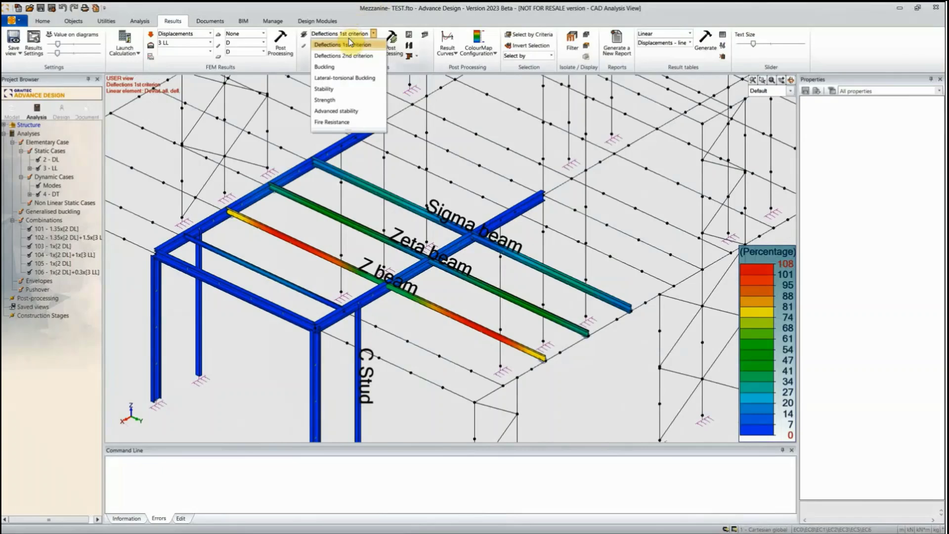
left_click(331, 89)
left_click(350, 48)
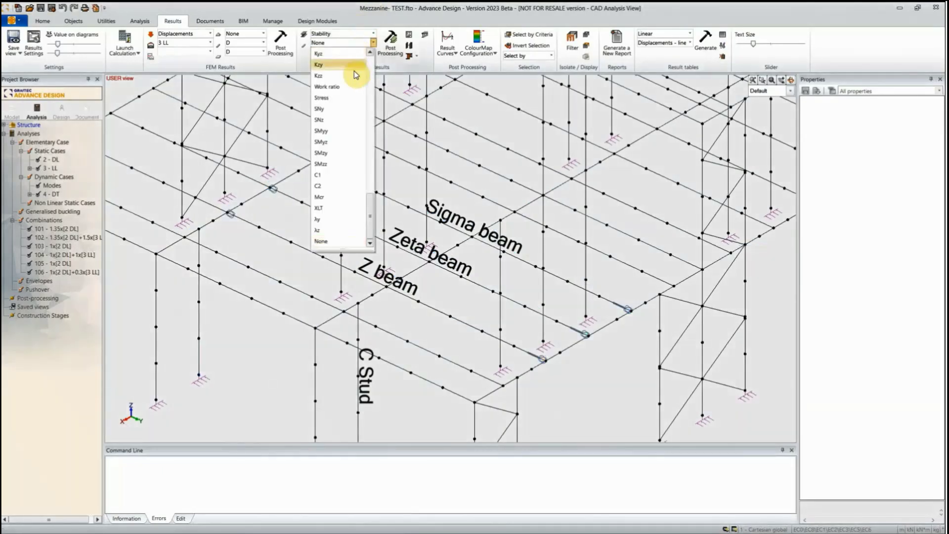
left_click(357, 85)
left_click(391, 42)
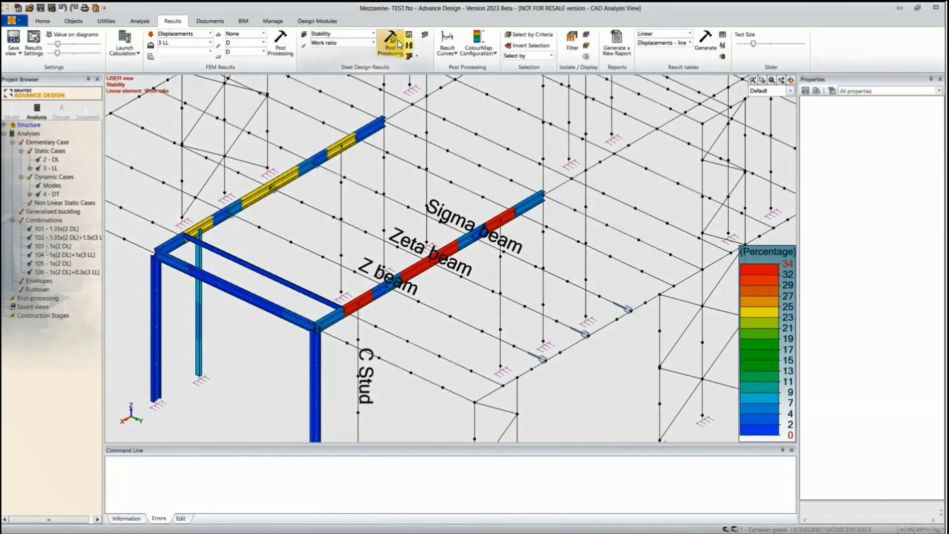
- Display the Strength results as Max Work ratio on the steel members
left_click(345, 35)
left_click(345, 35)
left_click(345, 35)
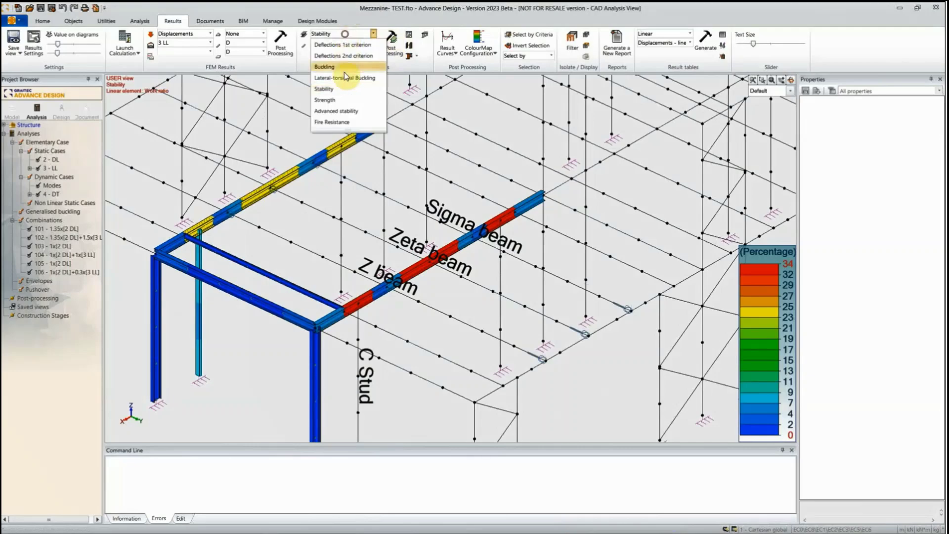
left_click(339, 100)
left_click(349, 42)
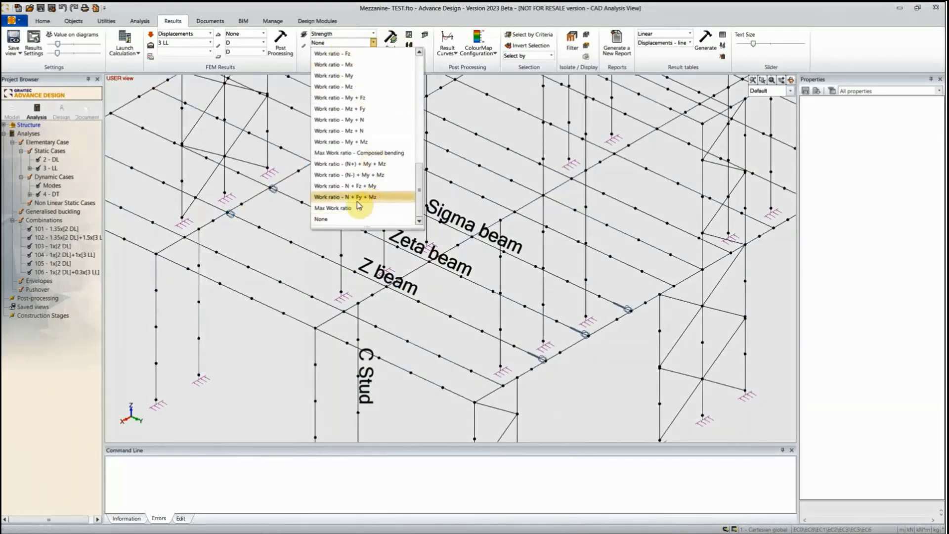
left_click(336, 208)
left_click(391, 42)
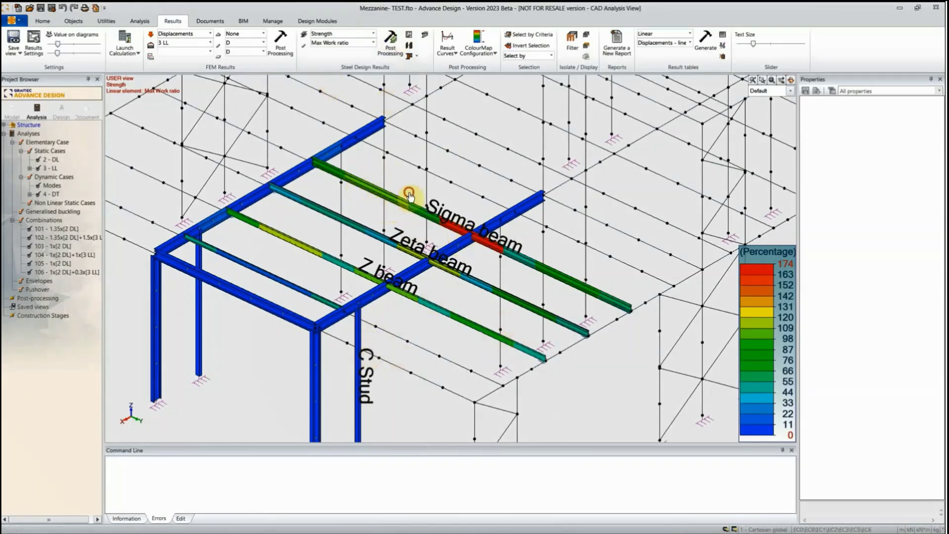
- Open the shape sheet of the Sigma beam and review its deflection verification
left_click(403, 210)
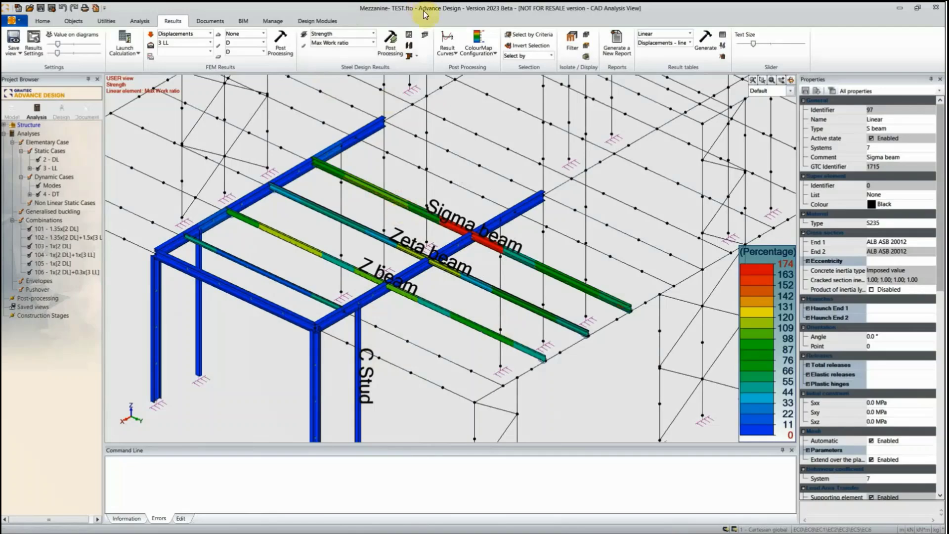
left_click(409, 37)
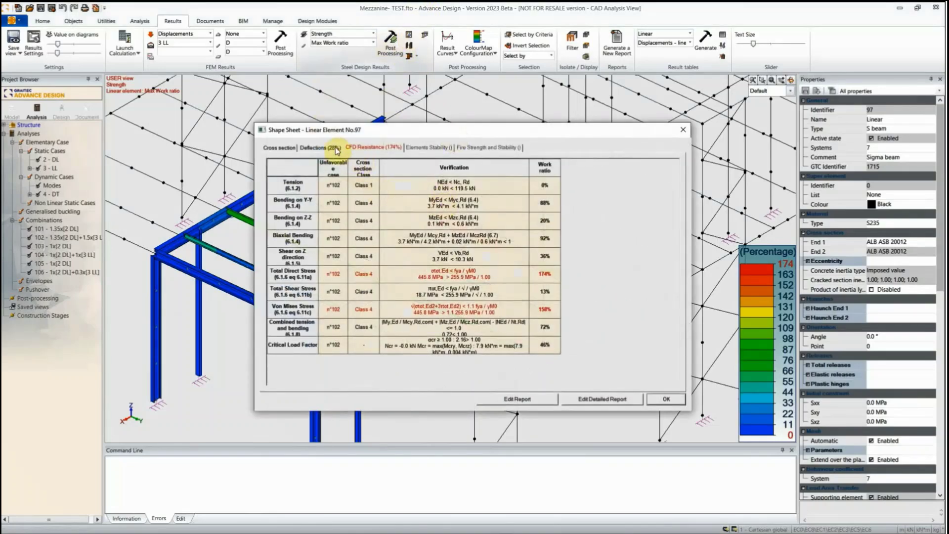
left_click(321, 147)
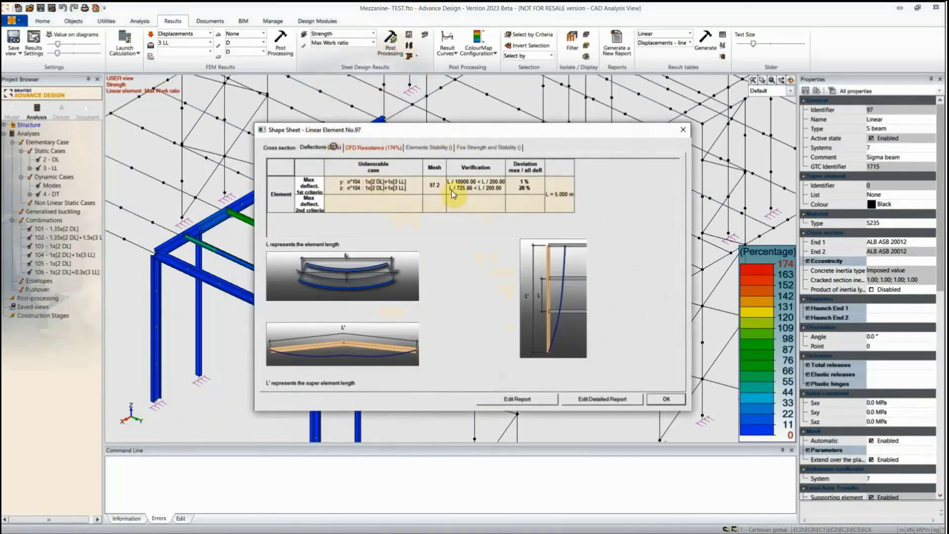
- Review the Sigma beam's CFD Resistance checks with the critical load factor and combined bending rows enlarged, and close the shape sheet
left_click(360, 147)
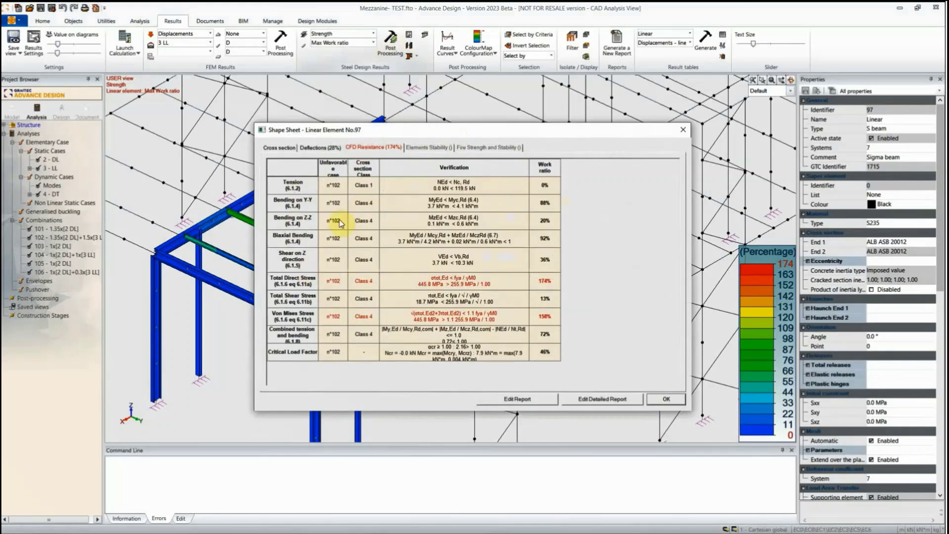
left_click(364, 150)
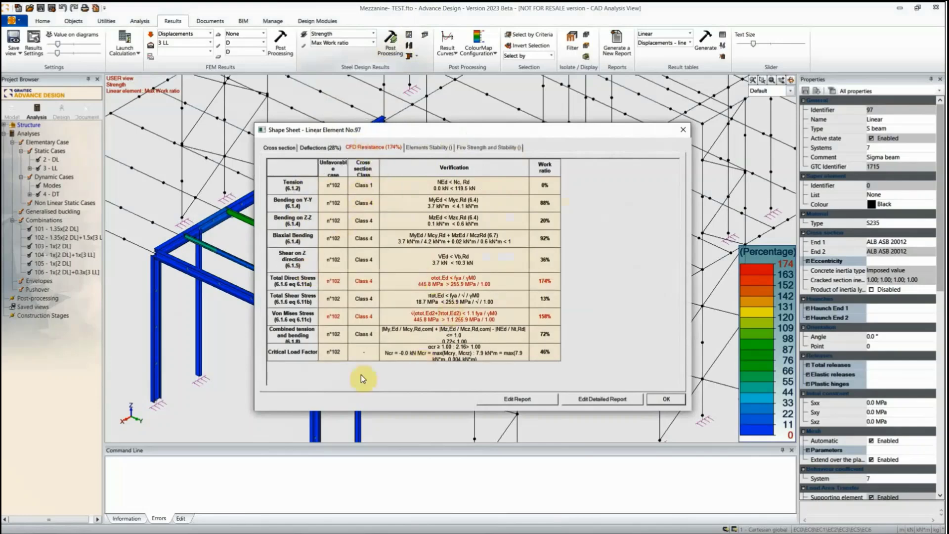
left_click(300, 359)
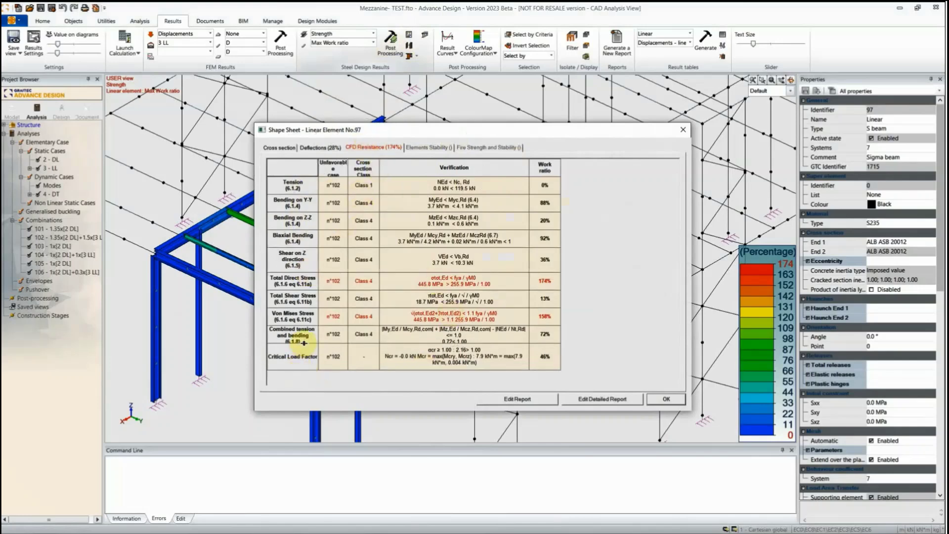
left_click(304, 342)
left_click(307, 280)
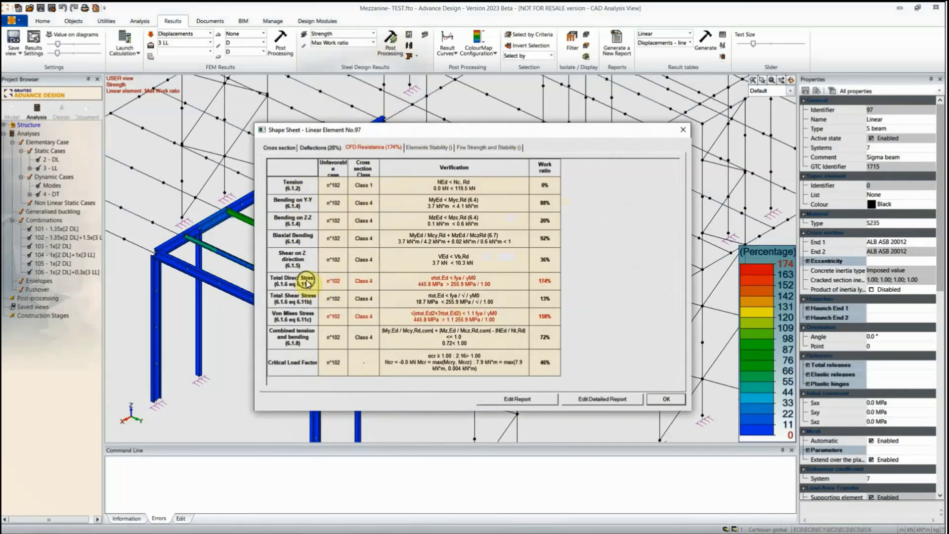
left_click(446, 286)
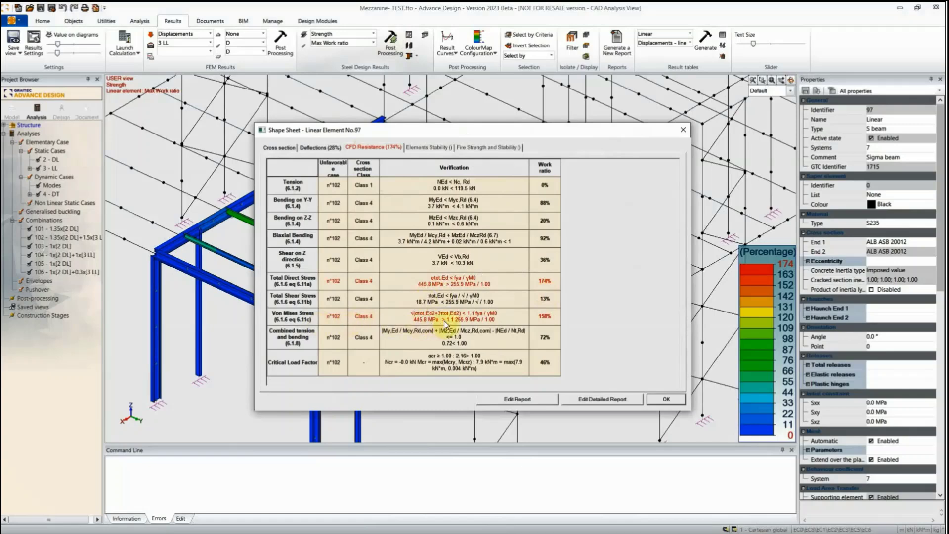
left_click(452, 332)
left_click(448, 359)
left_click(683, 130)
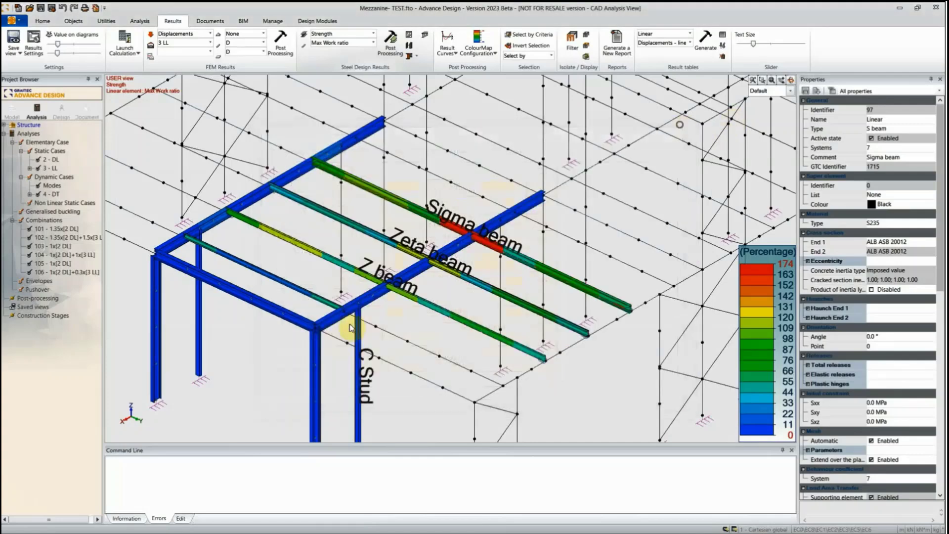
- Open the Z beam's shape sheet, review its CFD Resistance checks with the lower rows enlarged, and close the sheet
left_click(309, 238)
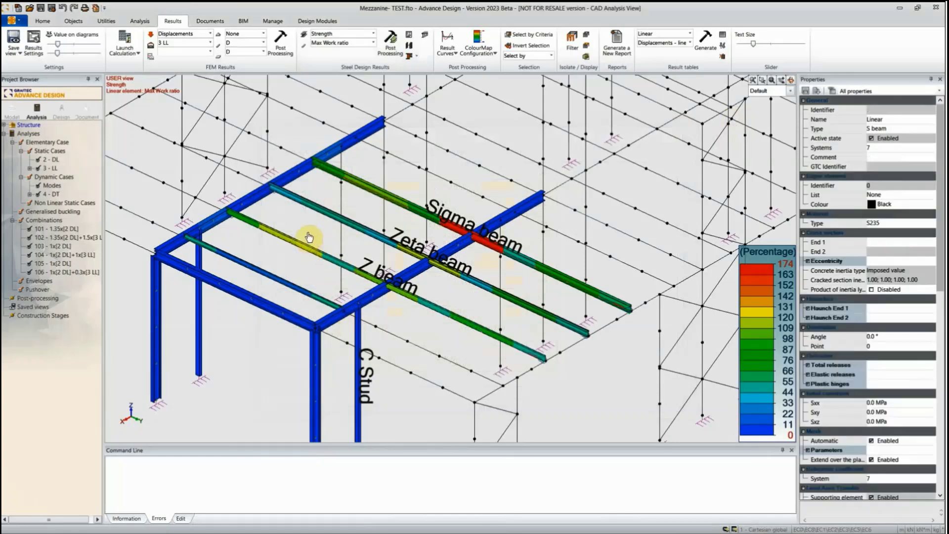
double_click(308, 228)
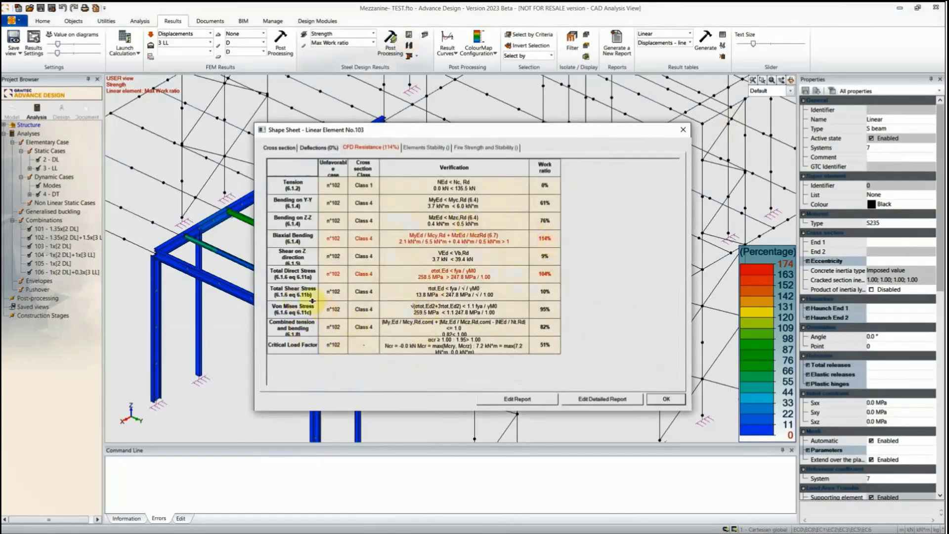
left_click(313, 281)
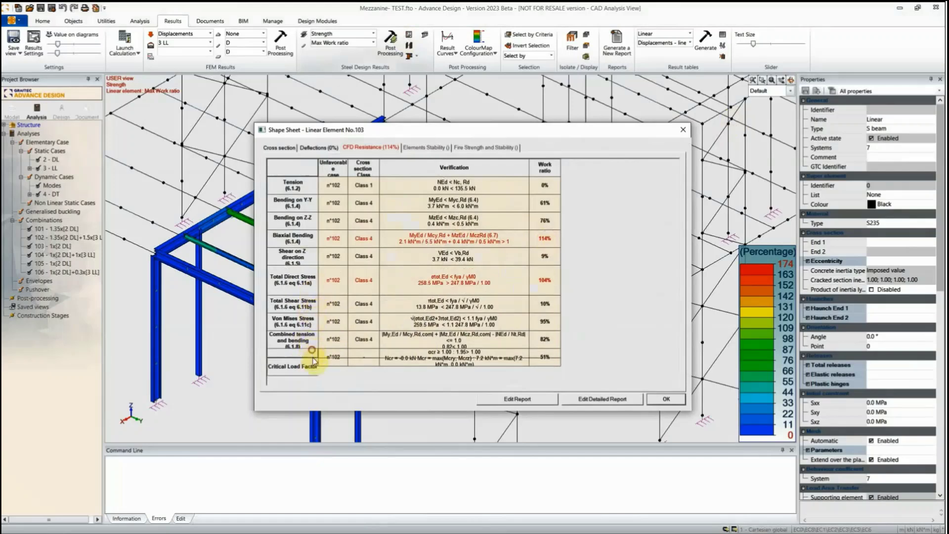
left_click(307, 340)
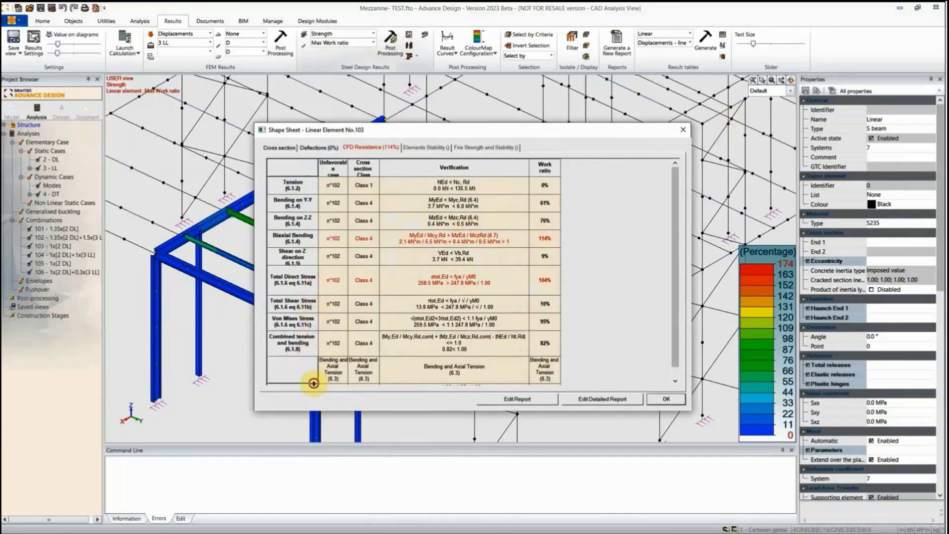
left_click(314, 383)
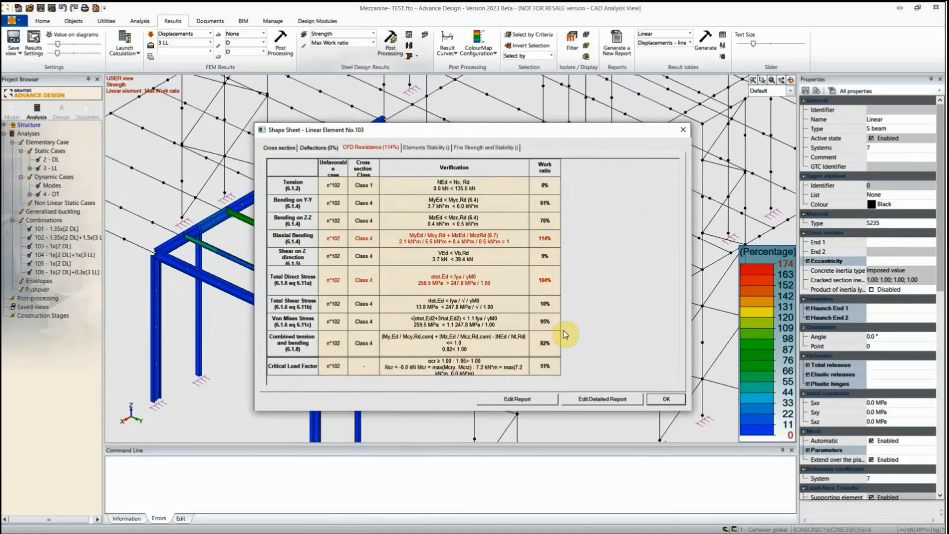
left_click(687, 131)
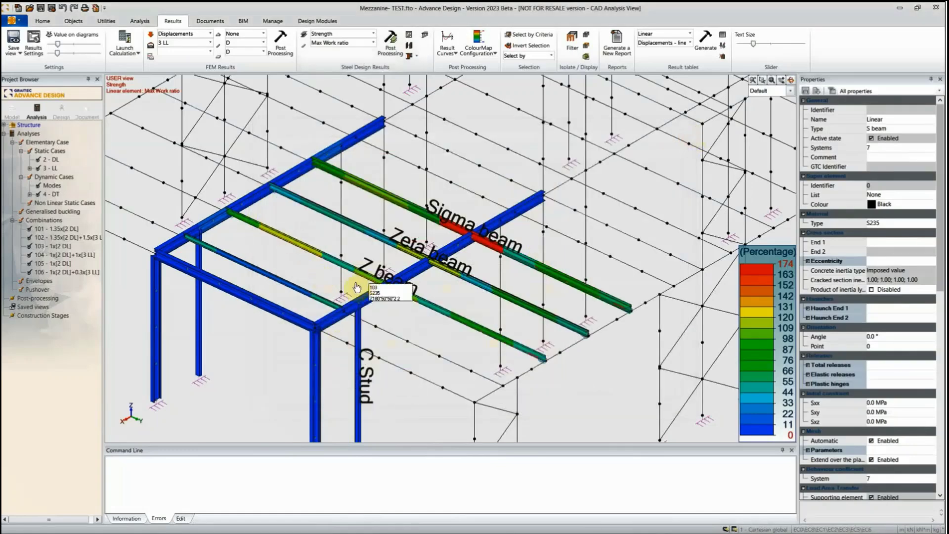
left_click(290, 265)
left_click(270, 292)
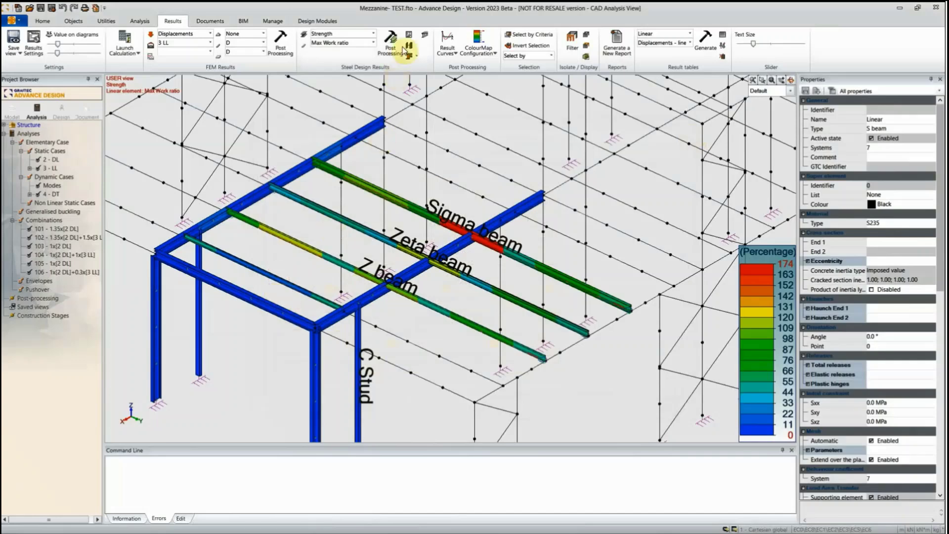
left_click(408, 35)
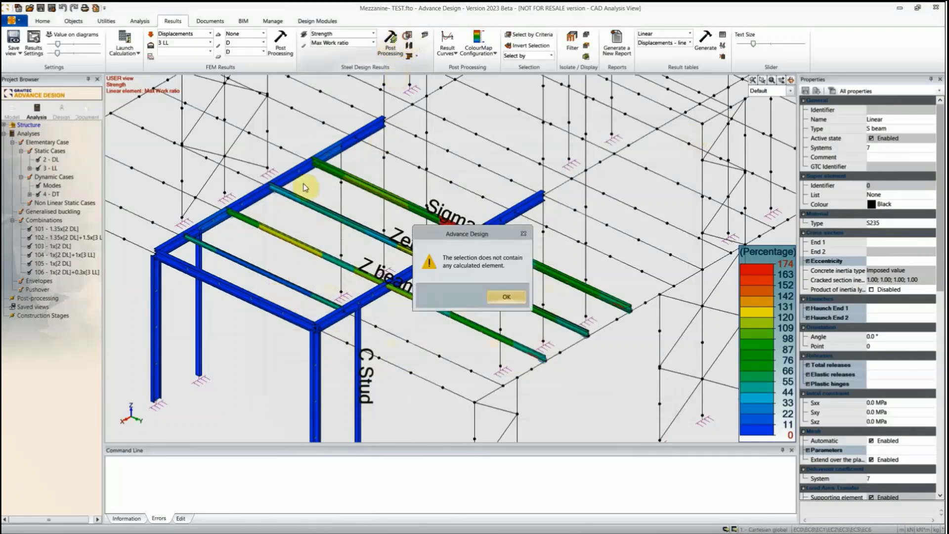
left_click(524, 235)
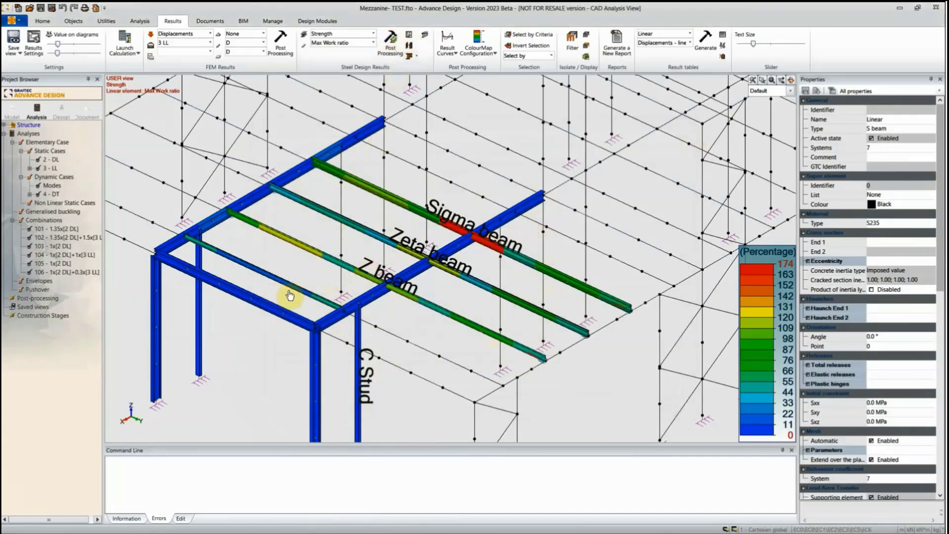
- Open the C120X3 beam's shape sheet, review its Cross Sections Strength checks with the combined bending rows enlarged, and close the sheet
left_click(281, 311)
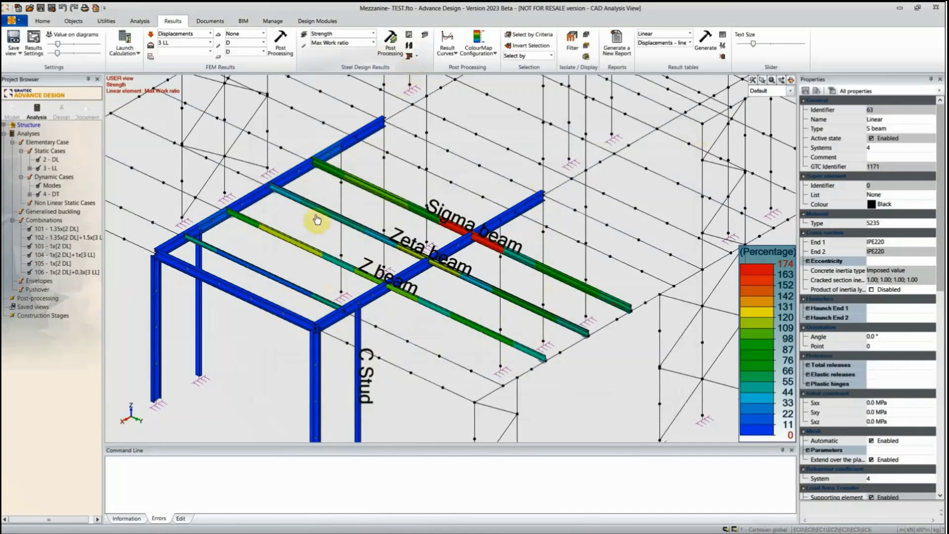
left_click(304, 282)
left_click(299, 284)
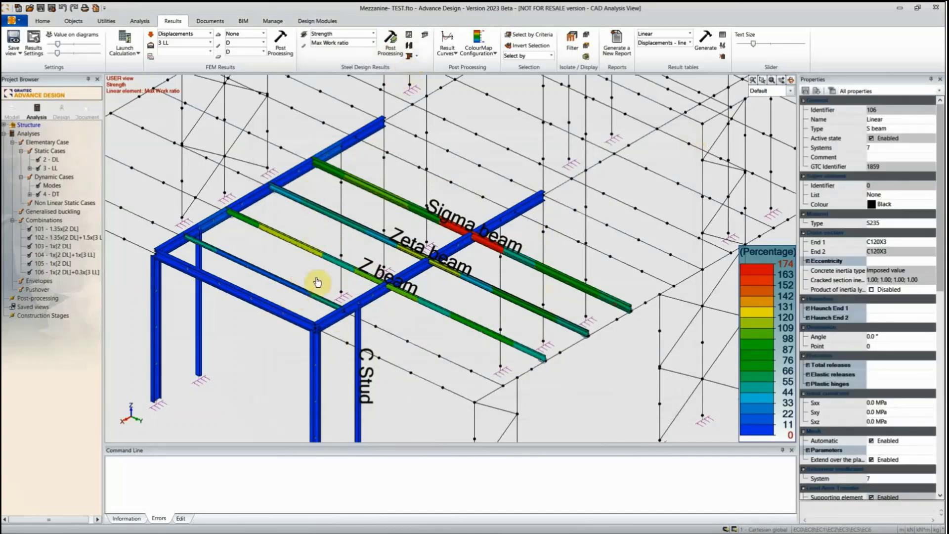
left_click(410, 34)
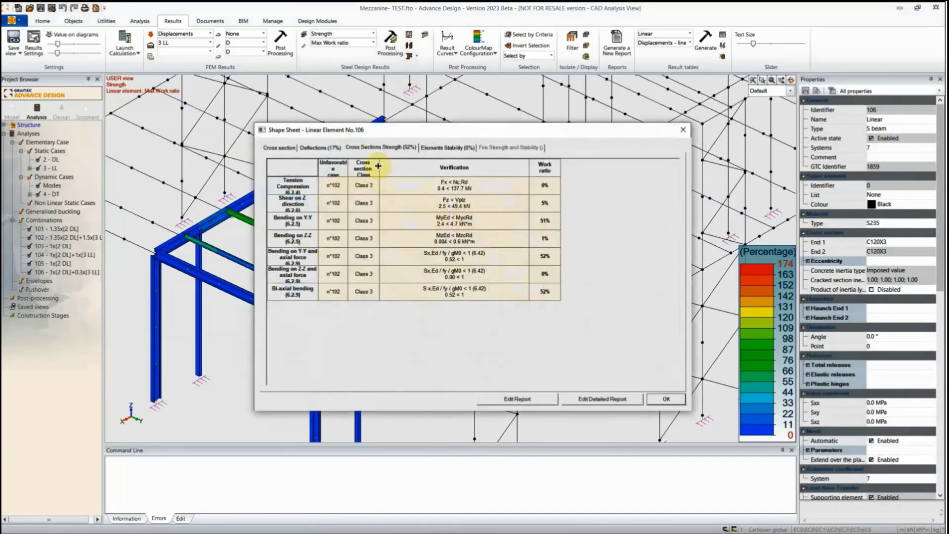
left_click_drag(310, 284, 316, 306)
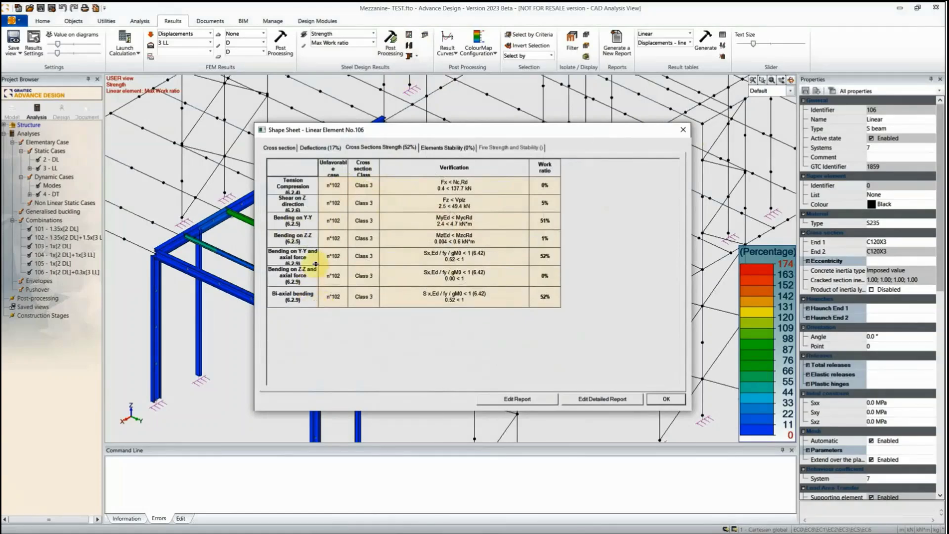
left_click_drag(315, 268, 315, 271)
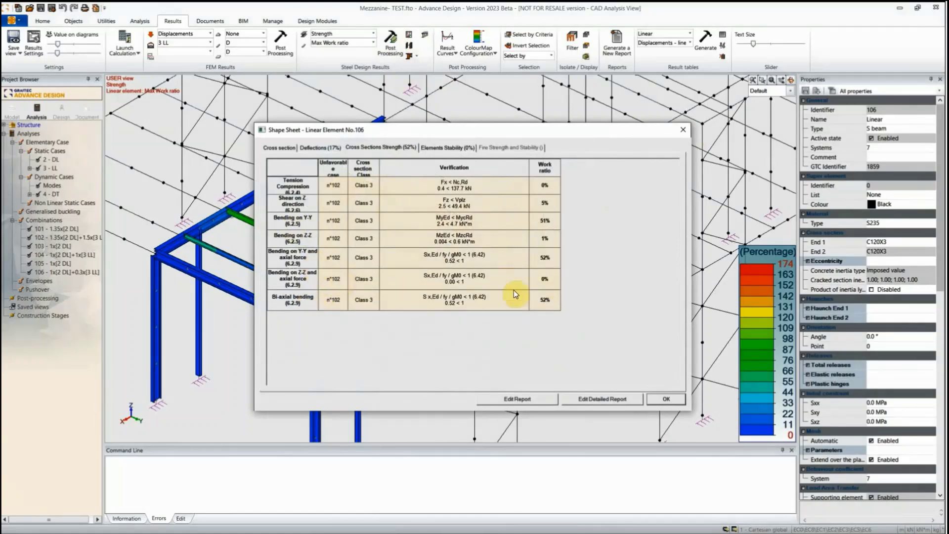
left_click(682, 132)
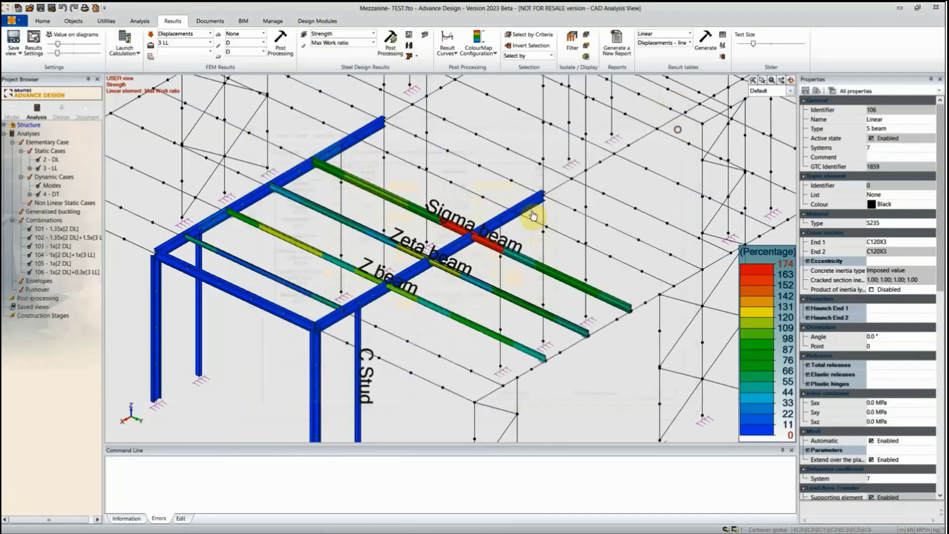
- Reopen the Z beam's shape sheet, review its CFD Resistance checks with the Shear on Z row enlarged, and close the sheet
left_click(356, 235)
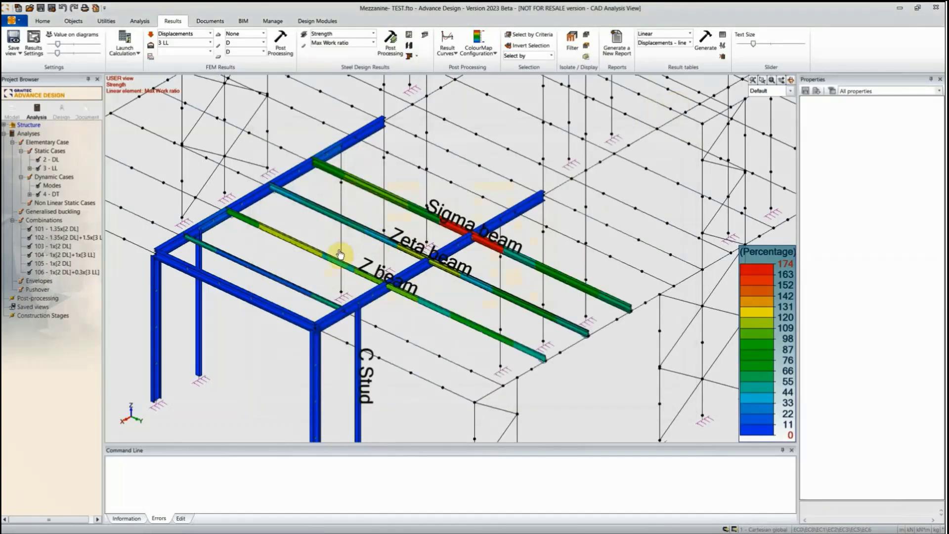
left_click(307, 250)
left_click(404, 46)
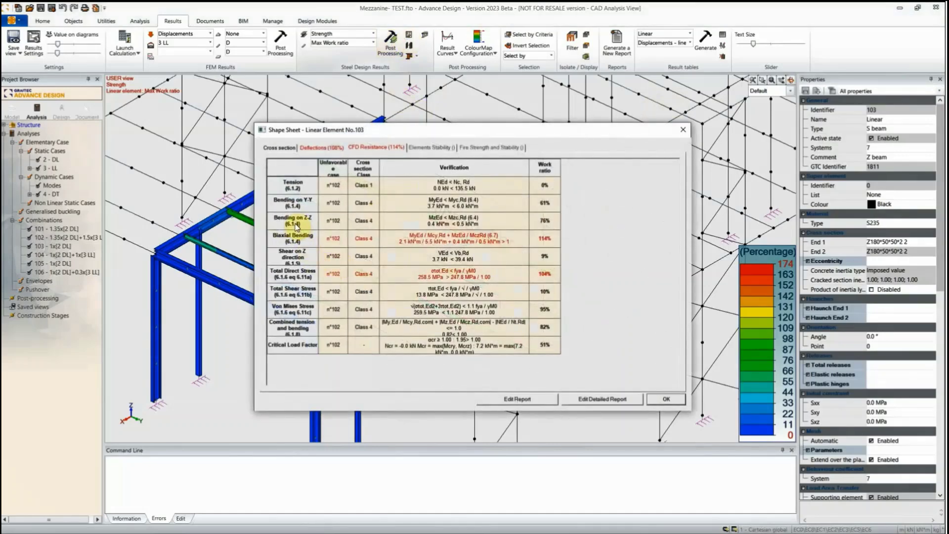
left_click(295, 264)
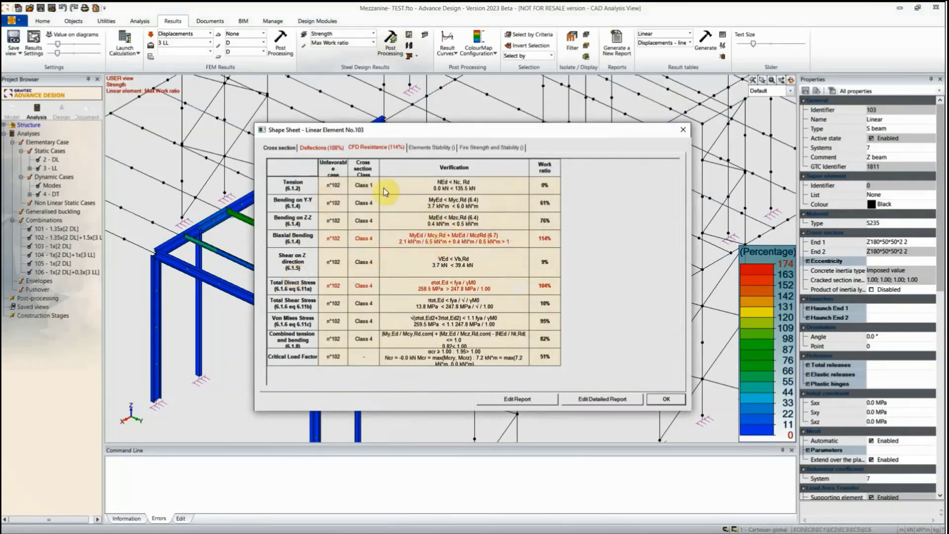
left_click(684, 130)
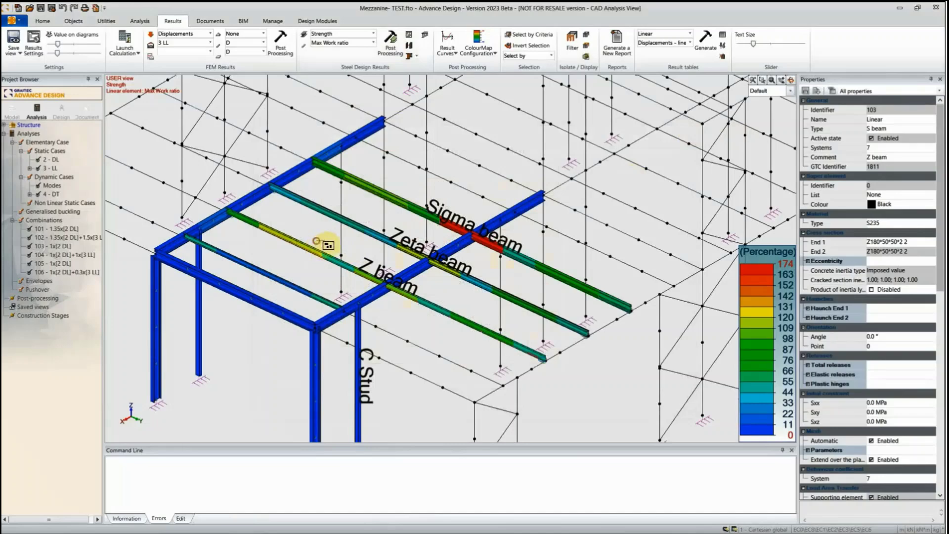
- Add the Sigma beam to the Z beam selection, open their shape sheet and generate the detailed report
left_click(399, 208)
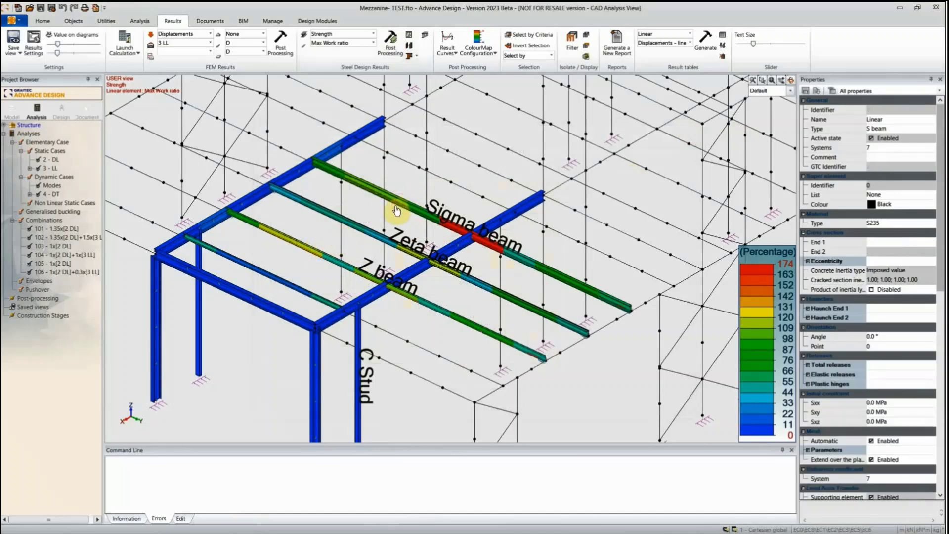
left_click(411, 39)
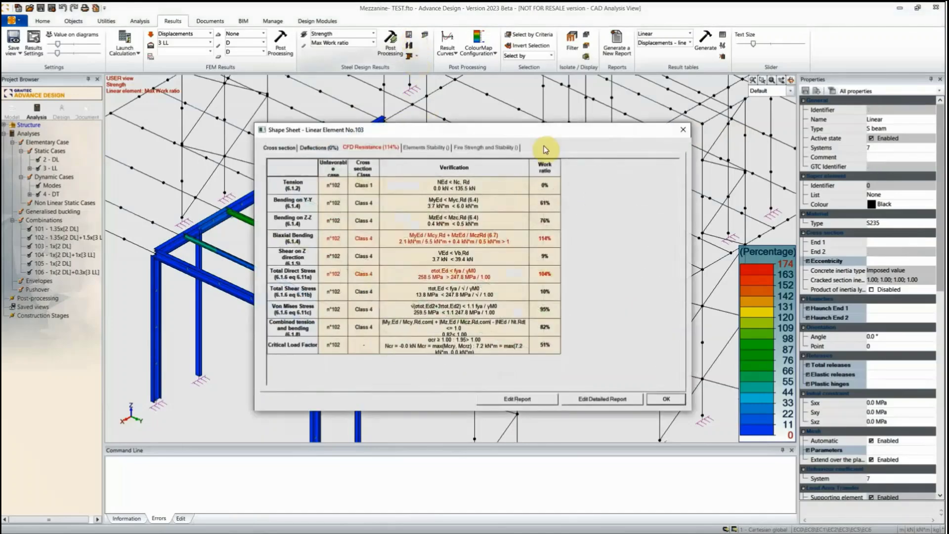
left_click(590, 398)
left_click(592, 400)
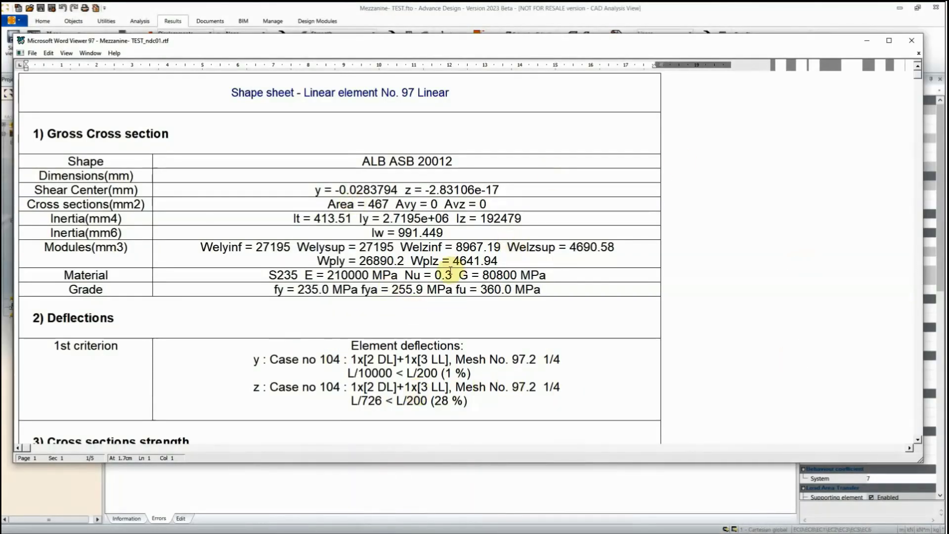
- Examine the Sigma beam's part of the detailed report, from cross section and deflections through bending, shear and stress checks to the critical load factor
scroll(451, 269, "down", 3)
scroll(221, 351, "down", 3)
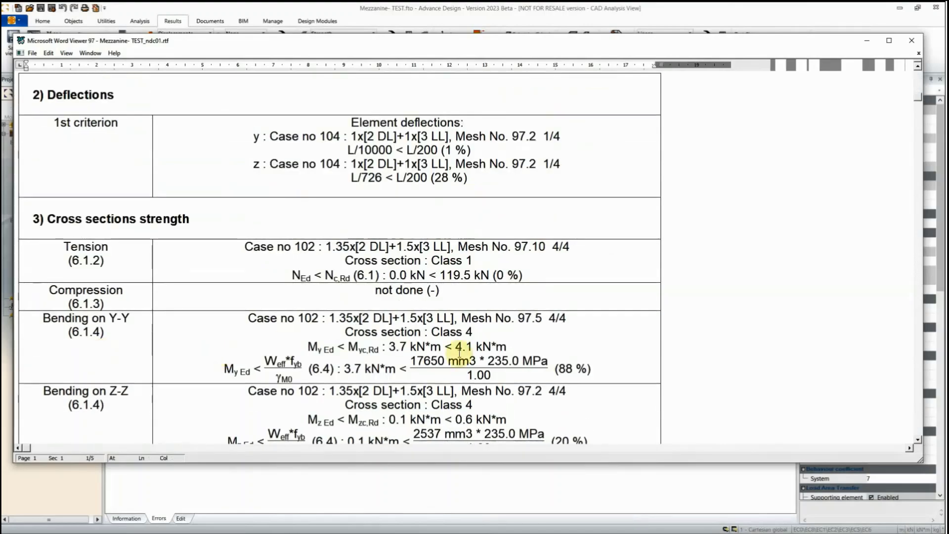
left_click(461, 354)
left_click(556, 334)
scroll(549, 339, "down", 4)
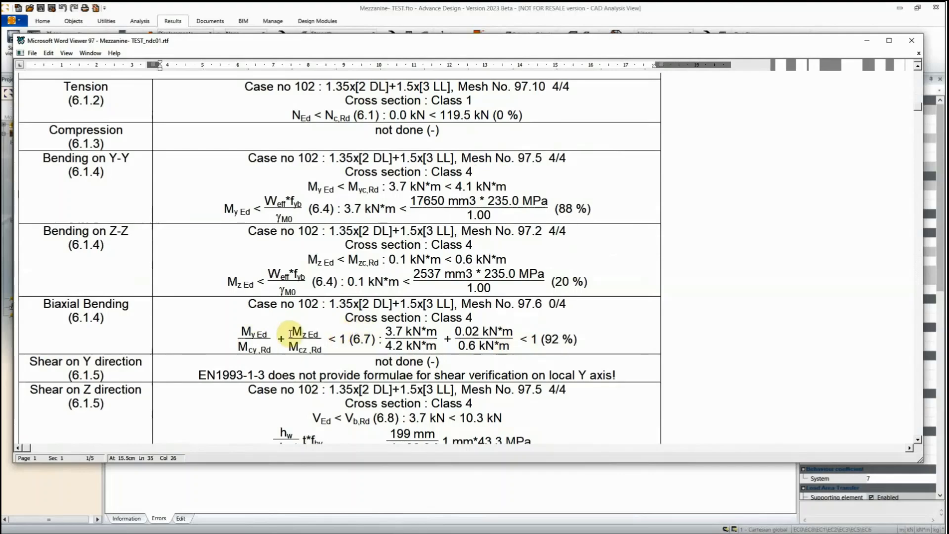
scroll(290, 341, "down", 2)
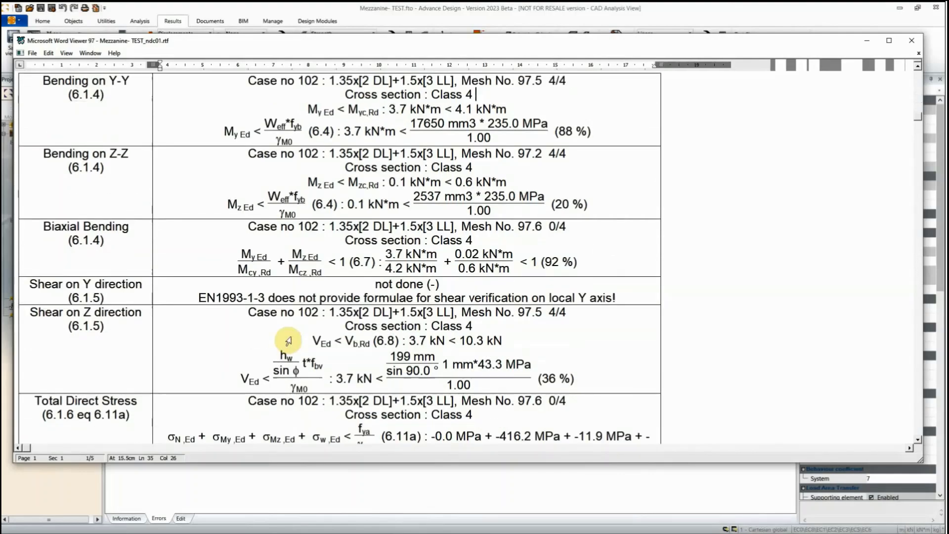
scroll(288, 341, "down", 5)
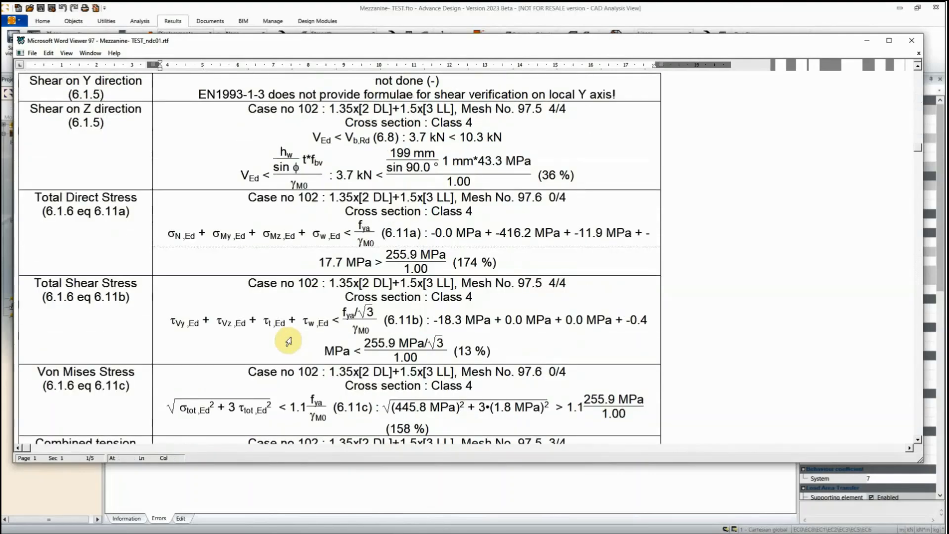
scroll(289, 341, "down", 1)
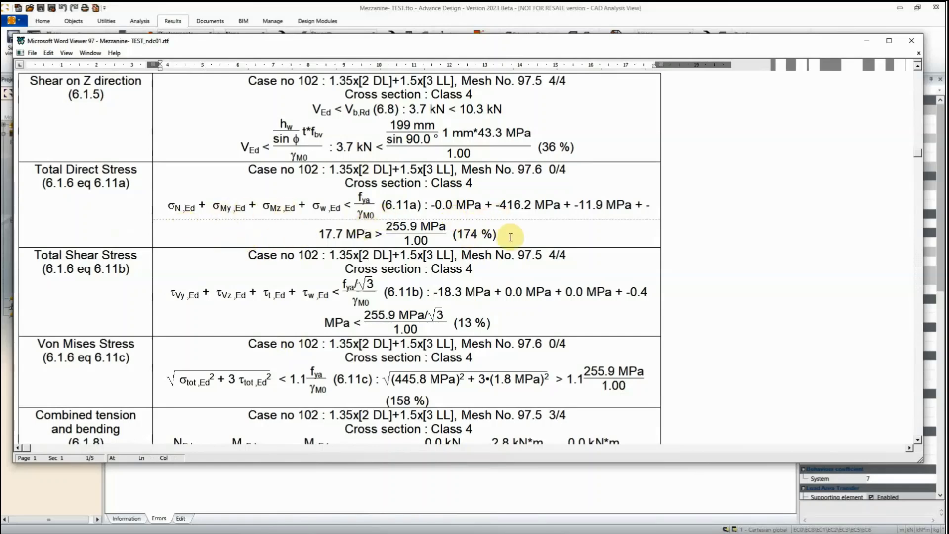
scroll(510, 300, "down", 1)
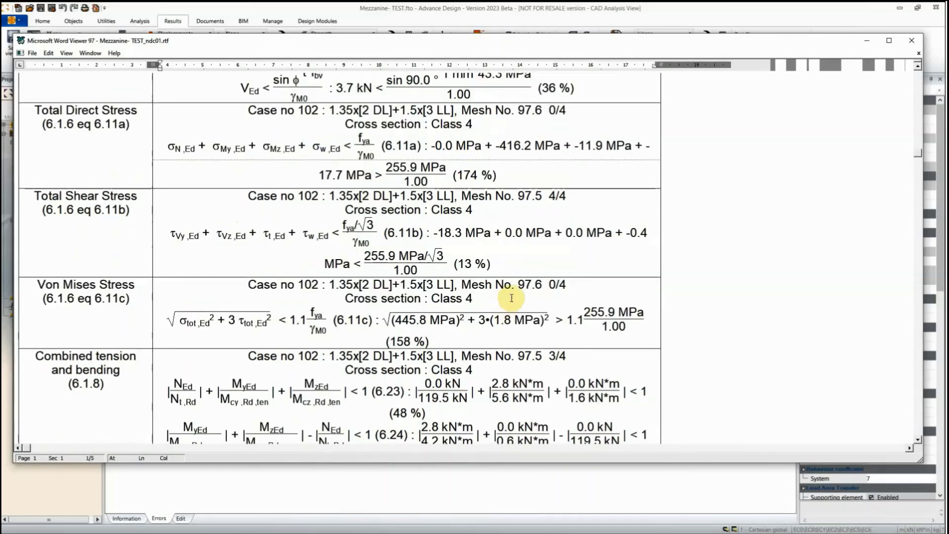
scroll(512, 298, "down", 2)
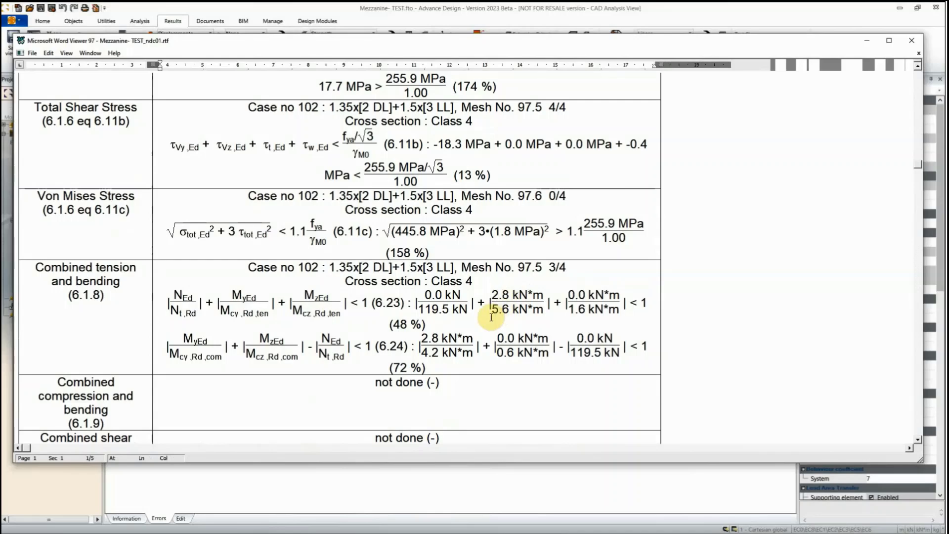
scroll(492, 315, "down", 1)
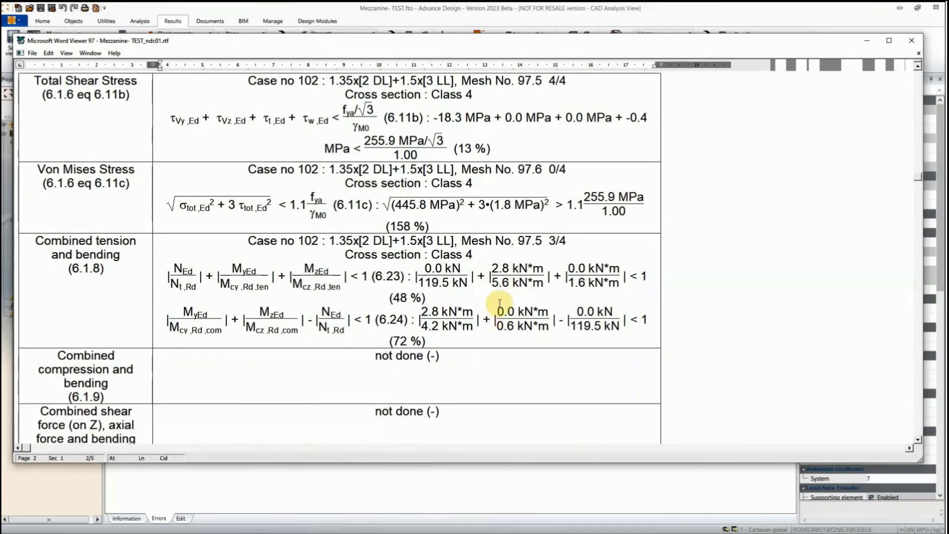
scroll(500, 302, "down", 15)
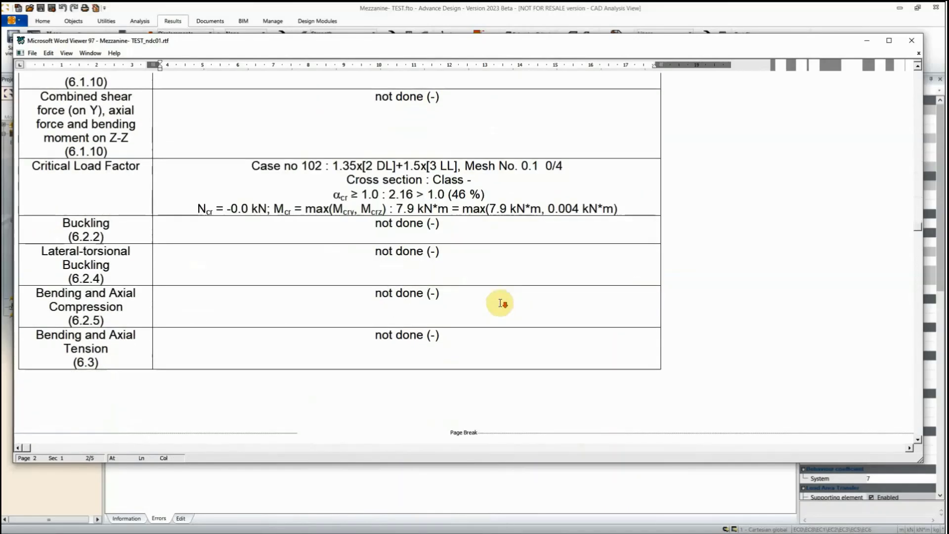
- Examine the Z beam's part of the detailed report, focusing on deflections, direct, shear and Von Mises stresses, and combined tension and bending
scroll(500, 303, "down", 9)
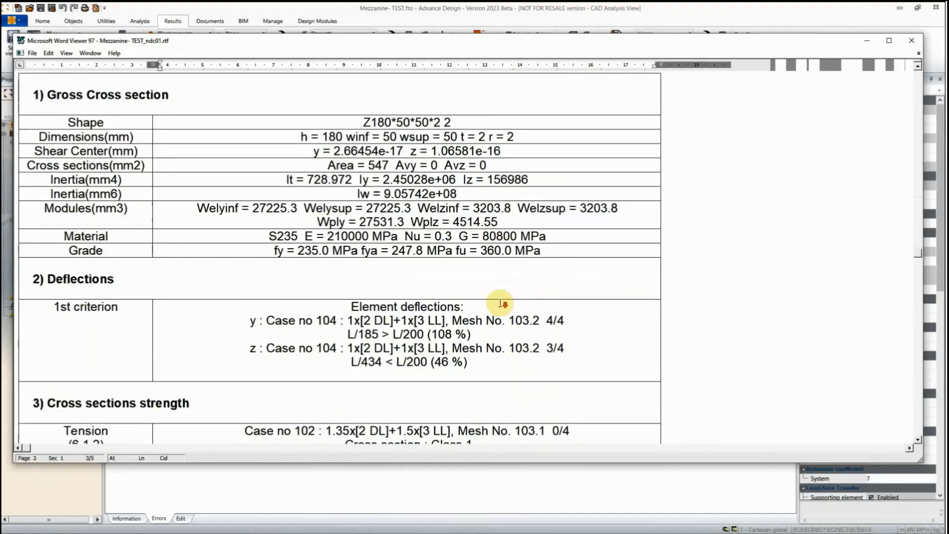
scroll(500, 302, "down", 12)
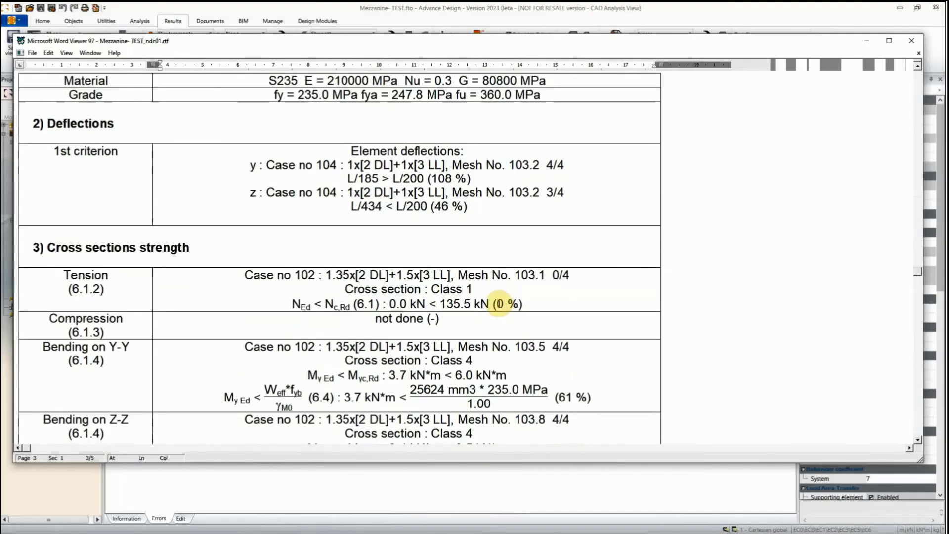
scroll(499, 303, "down", 10)
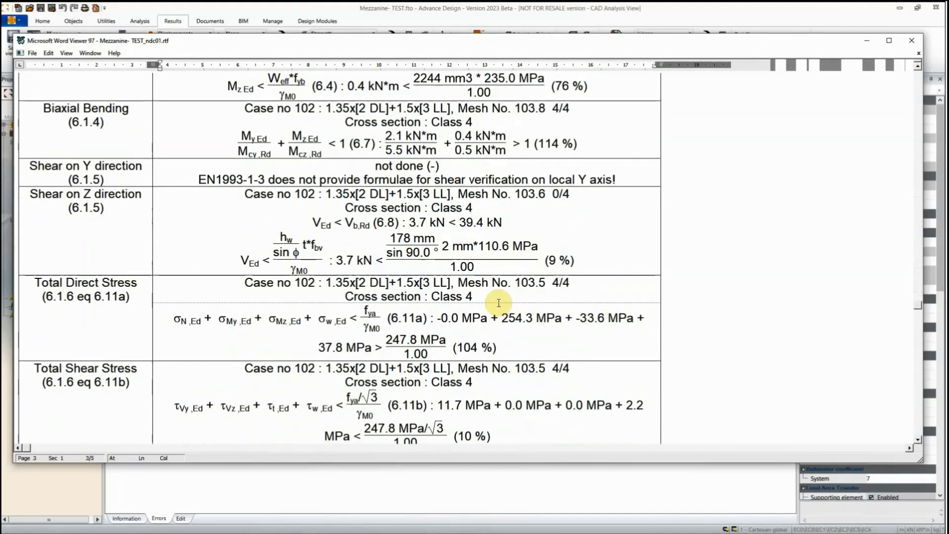
scroll(499, 303, "down", 1)
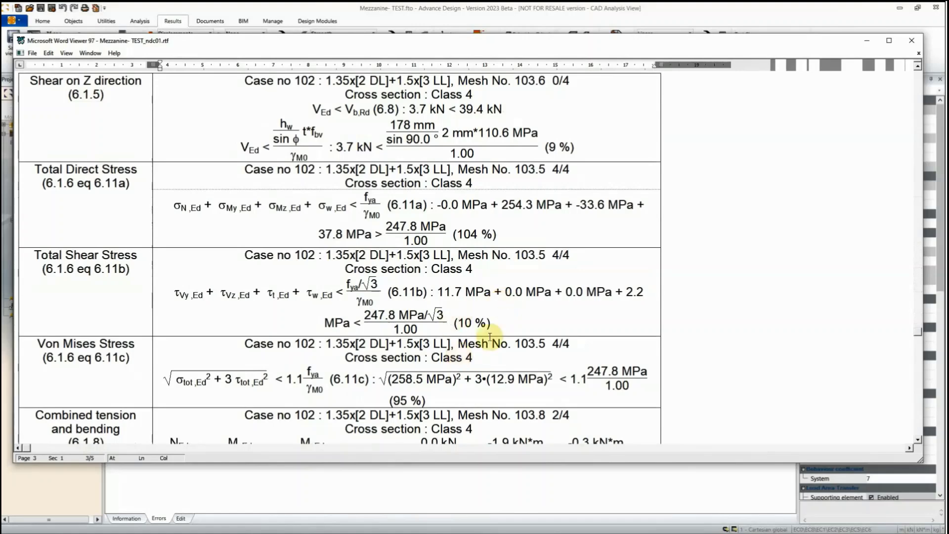
scroll(265, 340, "down", 3)
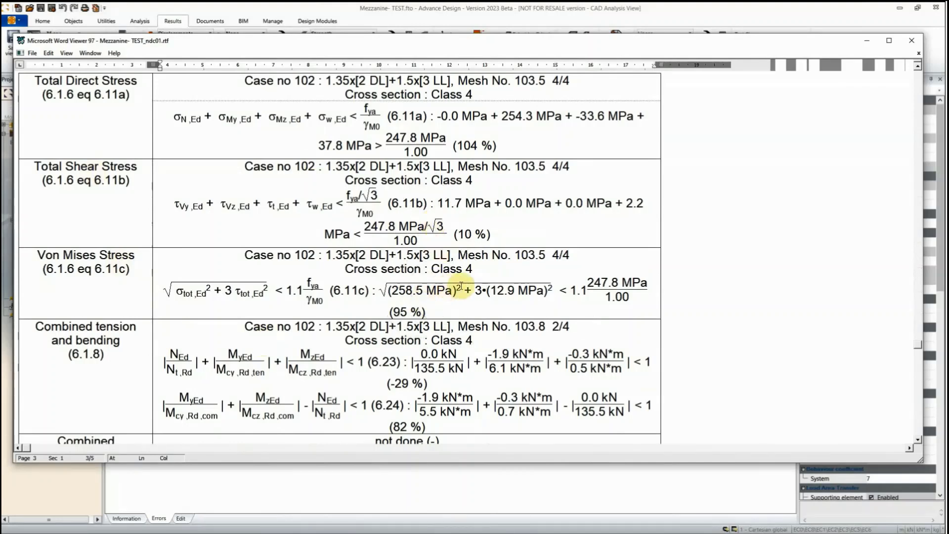
scroll(460, 286, "down", 2)
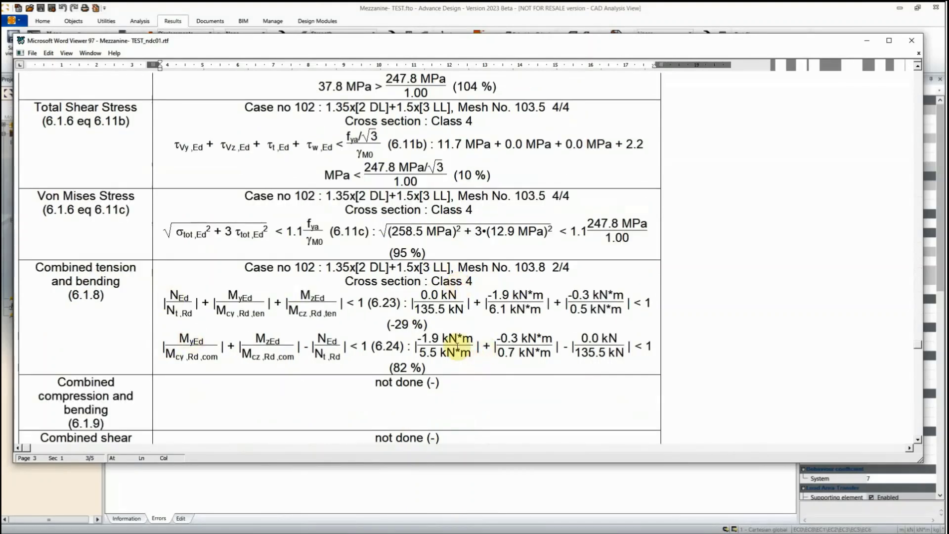
scroll(456, 346, "up", 2)
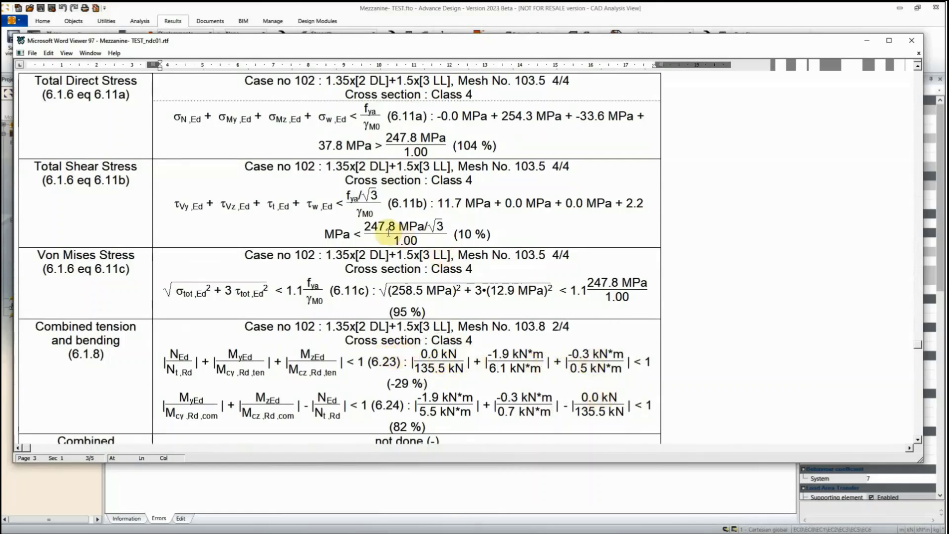
scroll(410, 362, "up", 3)
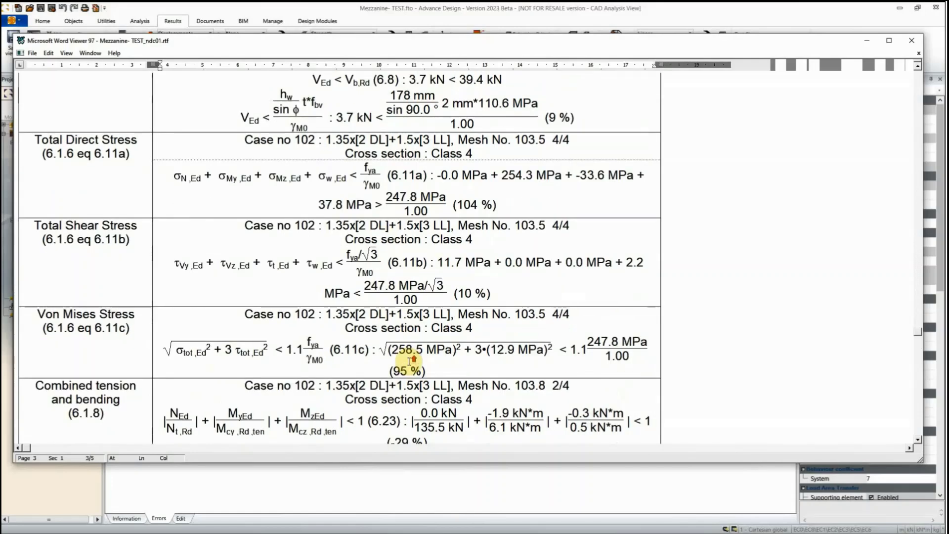
scroll(410, 362, "up", 1)
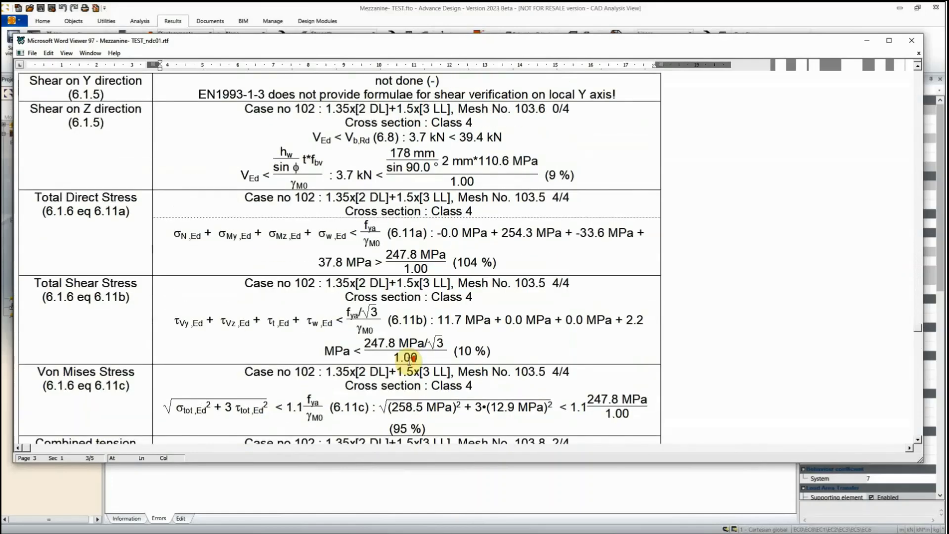
scroll(403, 352, "down", 1)
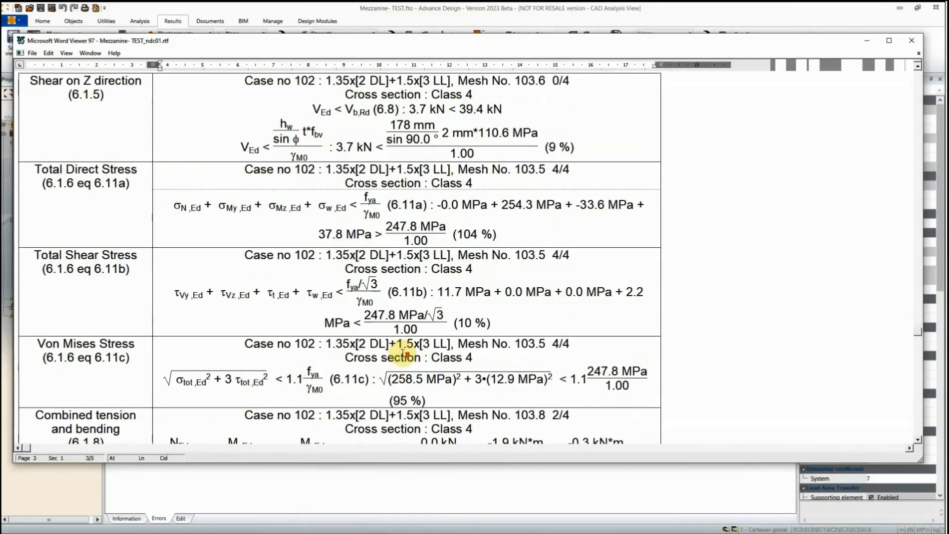
- Compare the Z beam's total direct, total shear and Von Mises stress checks with its combined tension and bending check in the detailed report
scroll(403, 353, "down", 2)
scroll(403, 353, "down", 1)
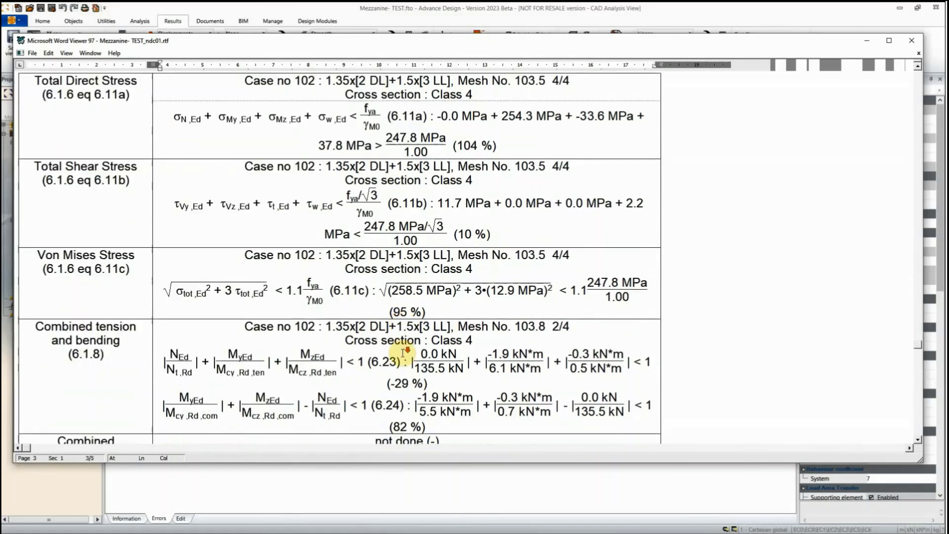
scroll(403, 353, "up", 2)
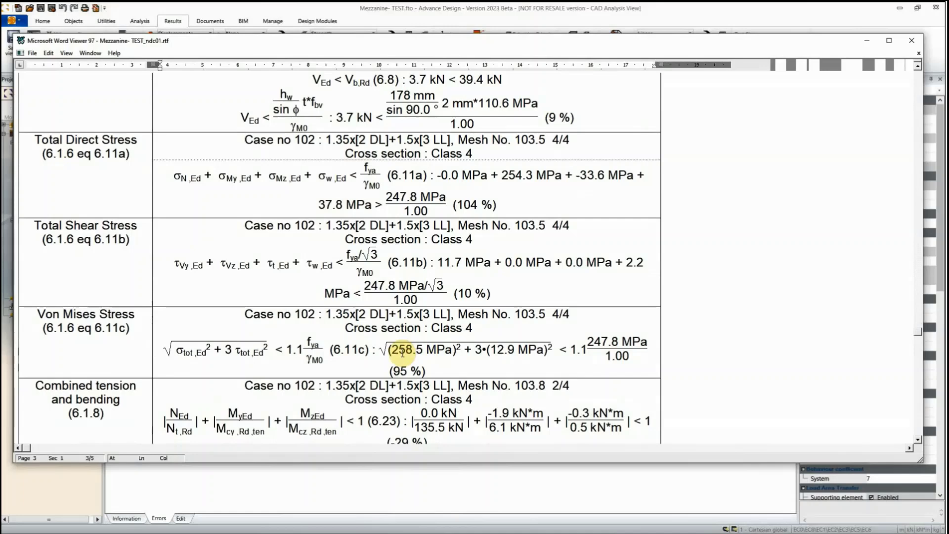
scroll(403, 352, "down", 2)
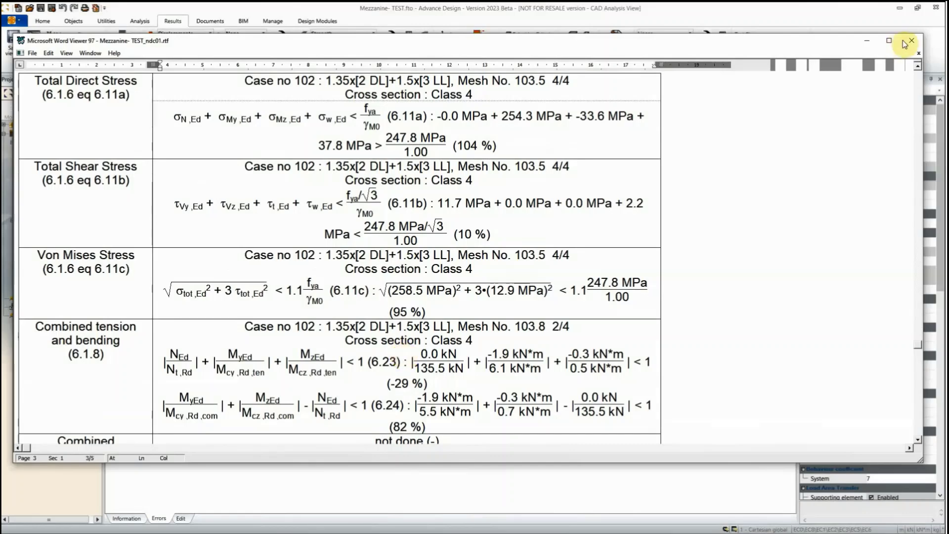
- Close the detailed report and return to the model to view the whole structure with the Max Work ratio results
left_click(574, 71)
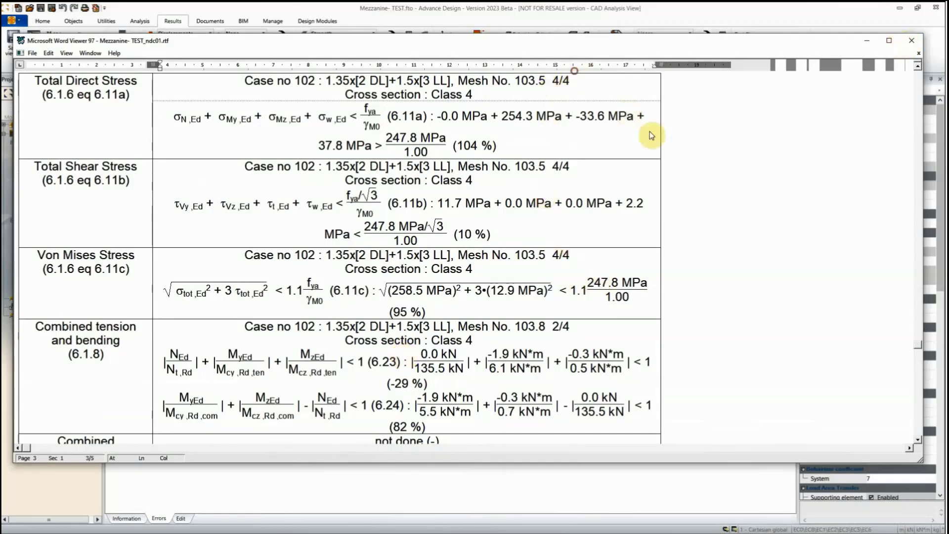
key("alt+F4")
left_click(684, 132)
scroll(563, 197, "down", 4)
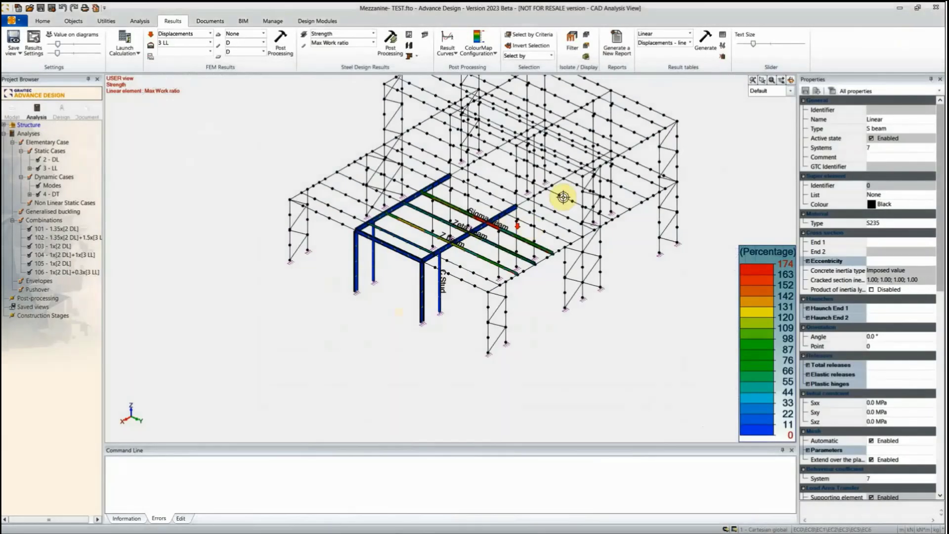
scroll(555, 183, "up", 3)
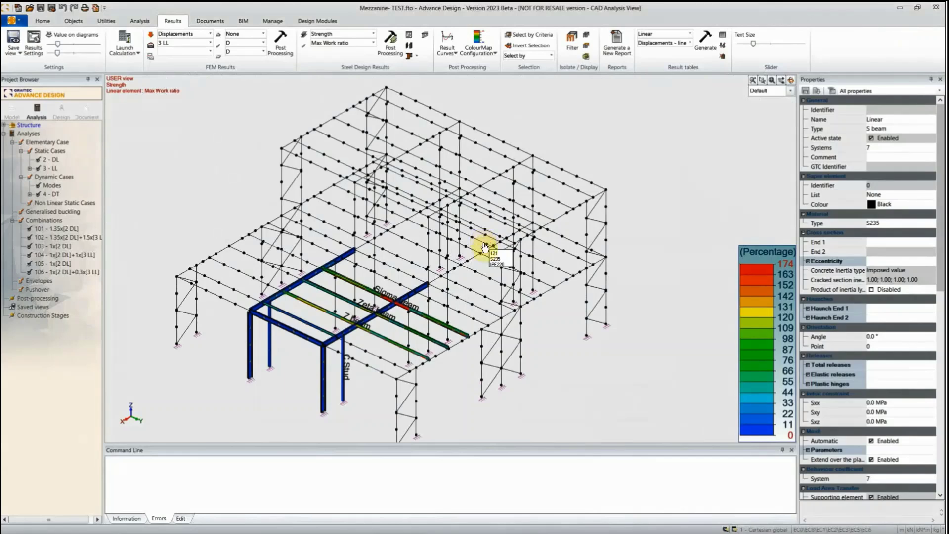